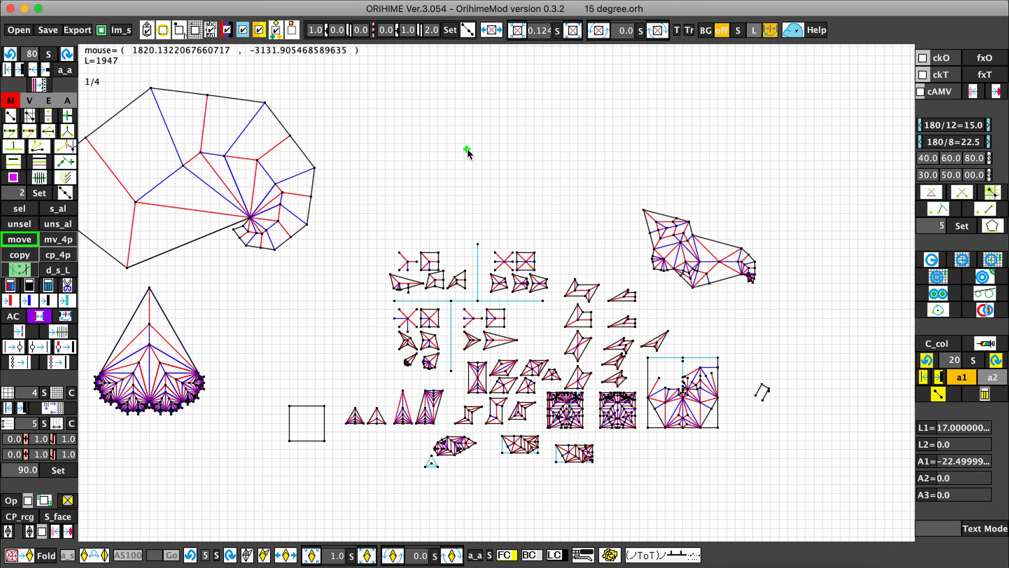
drag(468, 149, 511, 140)
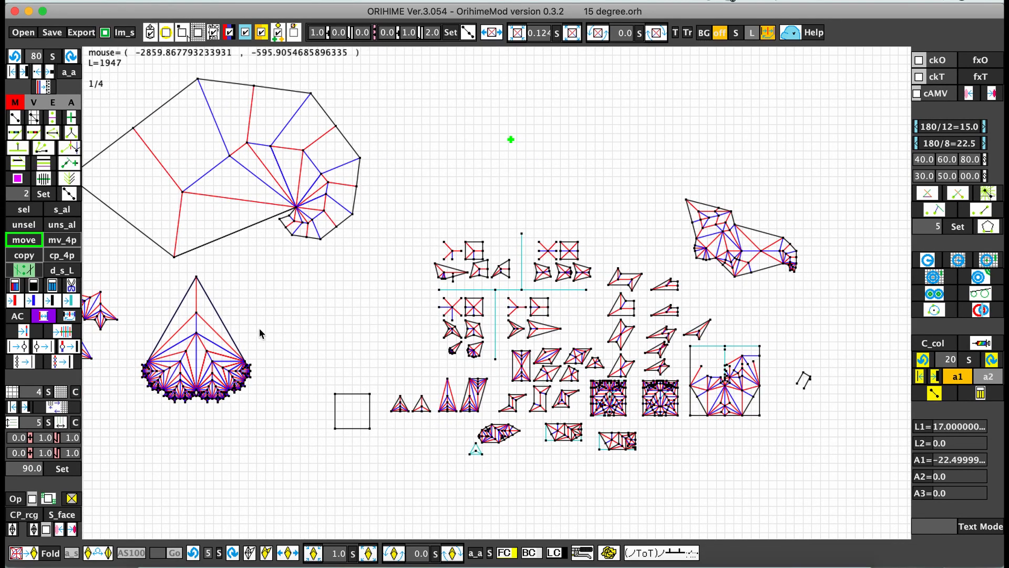
mouse_move(470, 168)
mouse_down()
mouse_move(360, 150)
mouse_move(379, 155)
mouse_move(420, 137)
mouse_up()
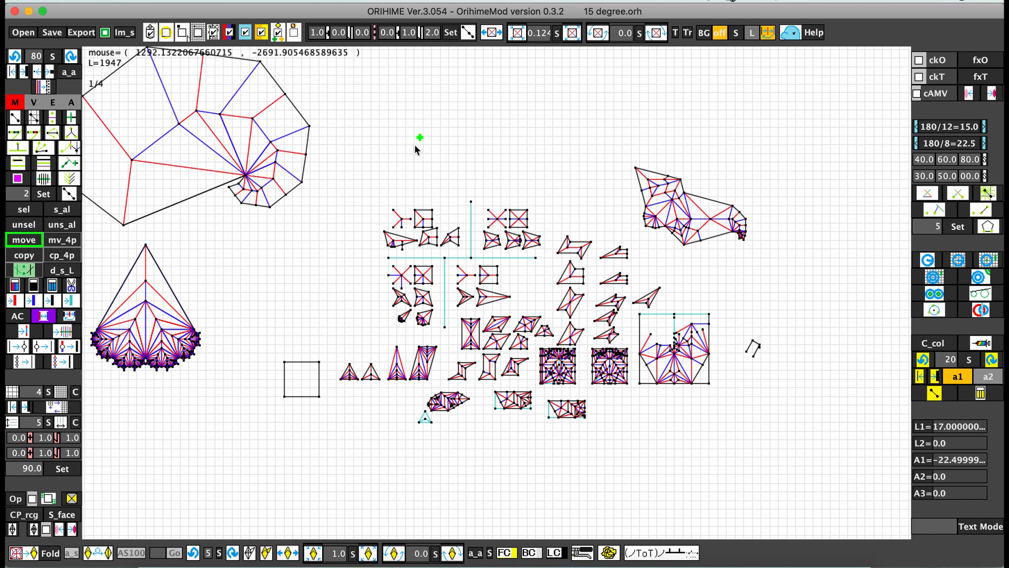
key(ctrl+Up)
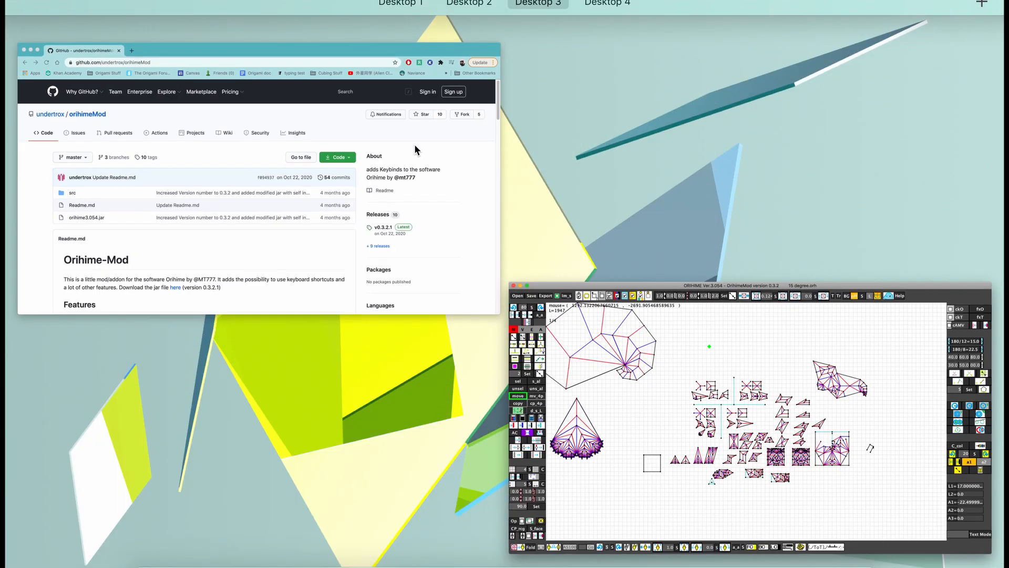
key(ctrl+Up)
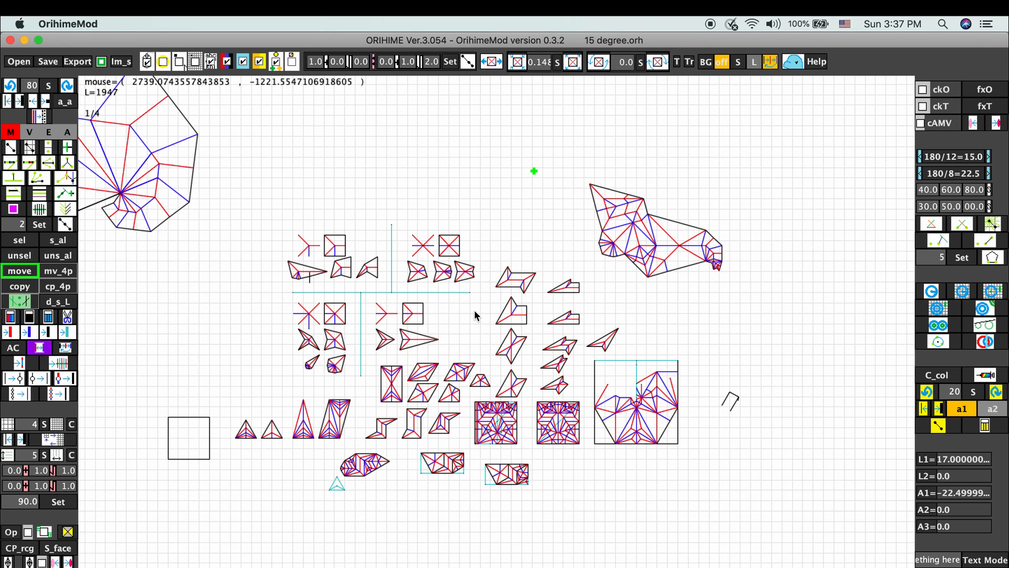
Step: Switch to Chrome, search Google for "orihime" and look through the results
key(ctrl+Up)
click(469, 379)
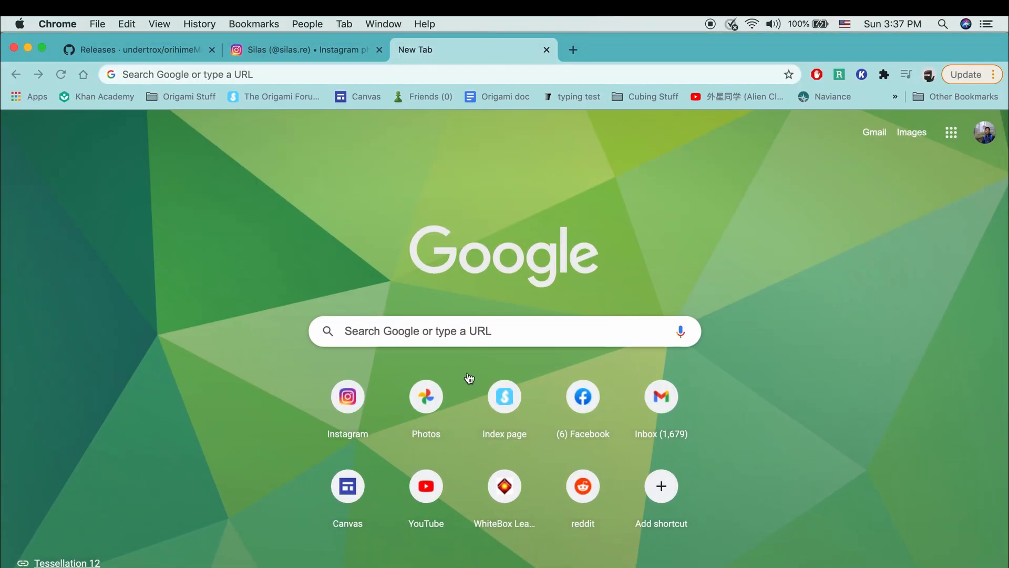
click(480, 323)
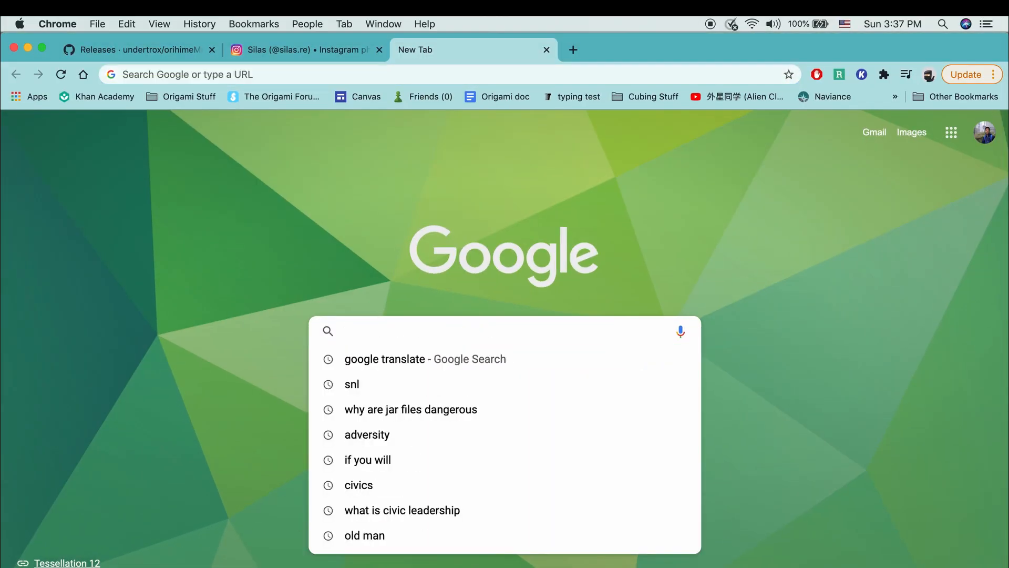
text(orihime)
key(Return)
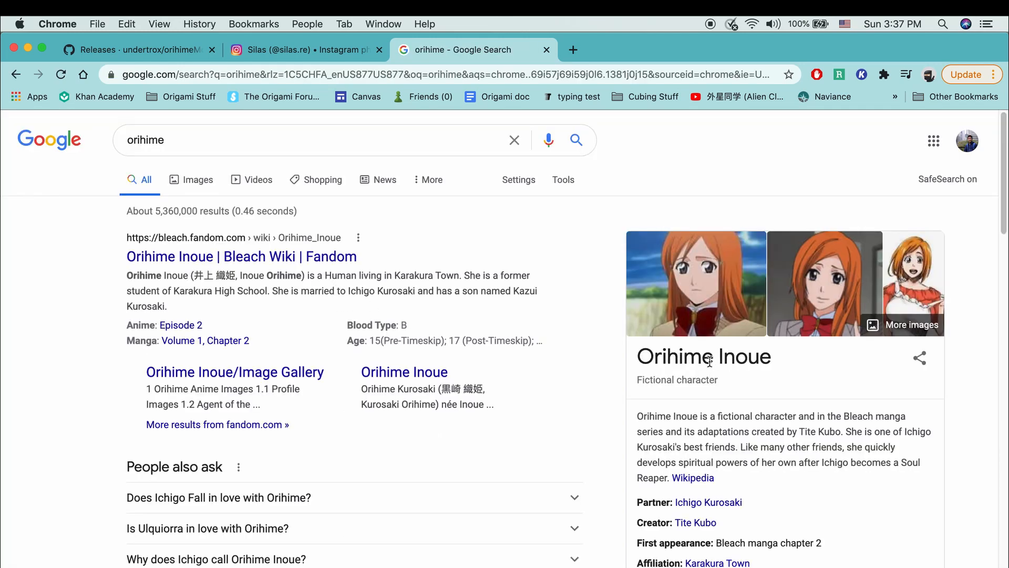
scroll(449, 332, down, 8)
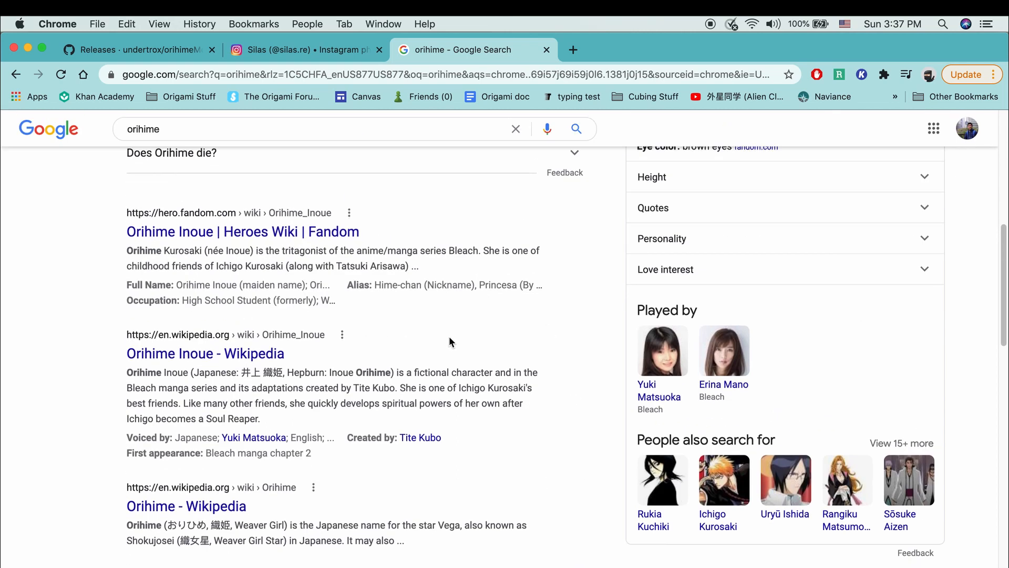
scroll(448, 336, down, 15)
scroll(527, 352, up, 8)
scroll(527, 352, up, 15)
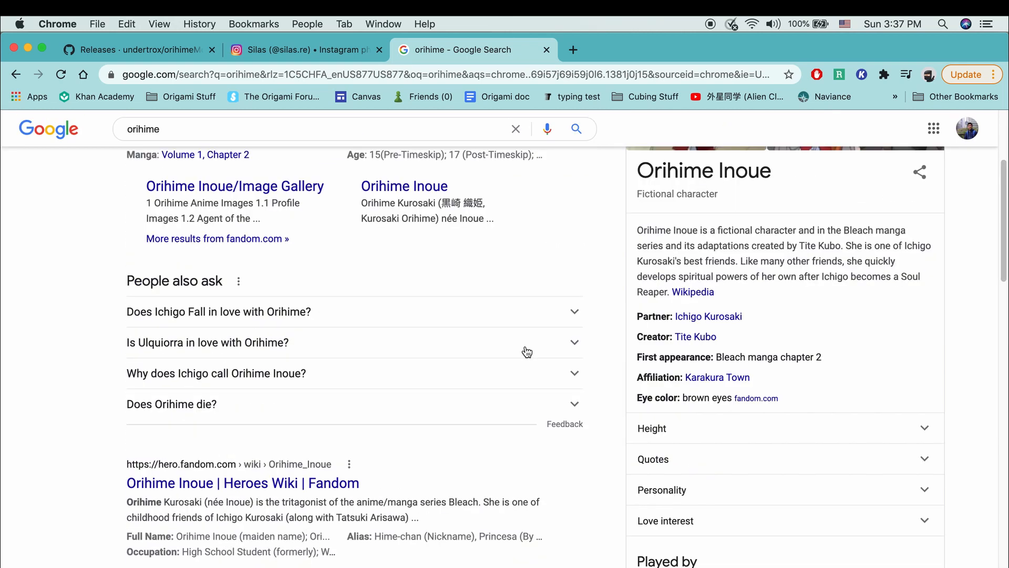
Step: Open the main code page of the undertrox/orihimeMod repository on GitHub and highlight the owner and repository names in its address
click(125, 53)
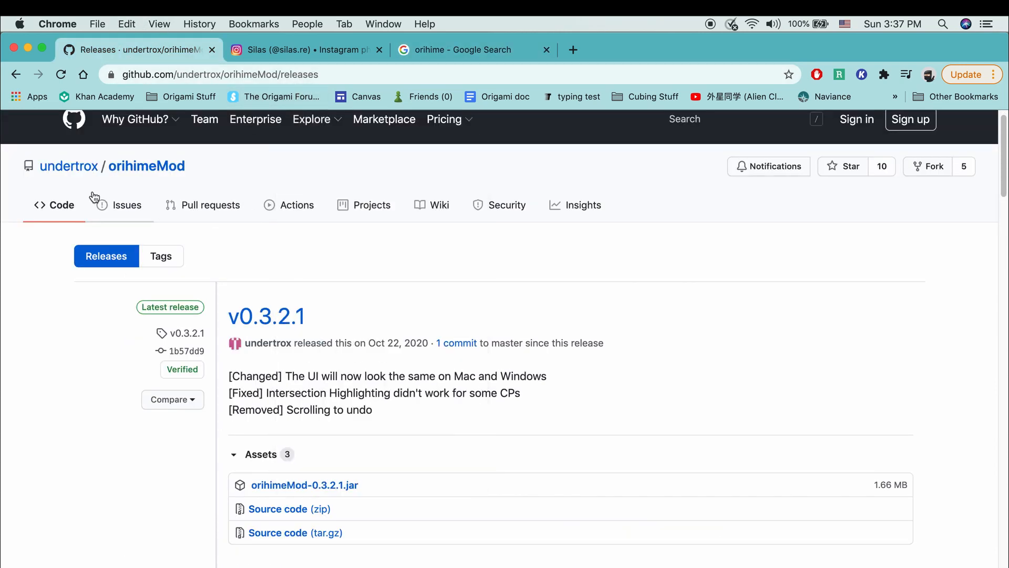
click(46, 213)
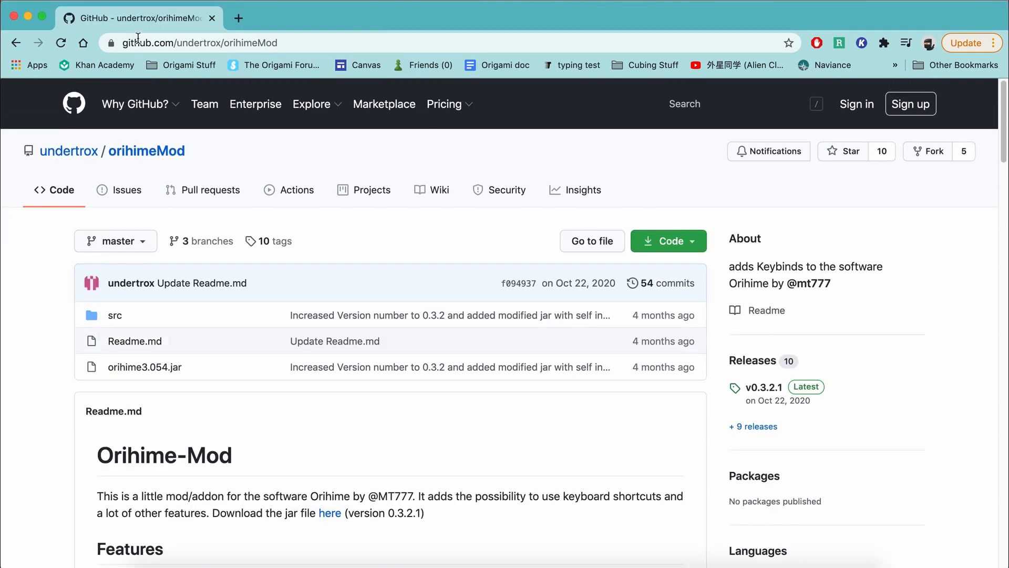
click(174, 43)
double_click(208, 43)
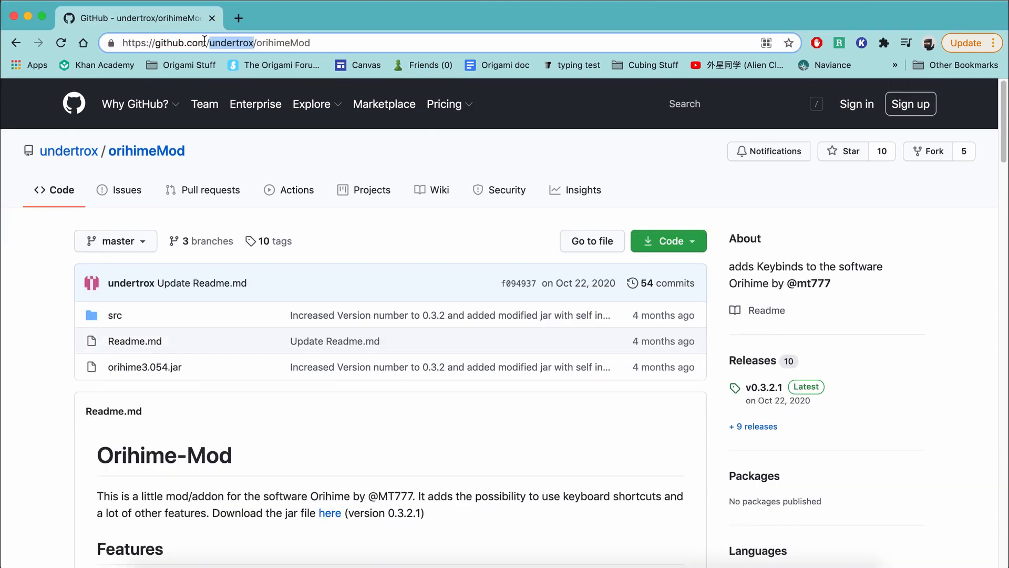
double_click(282, 42)
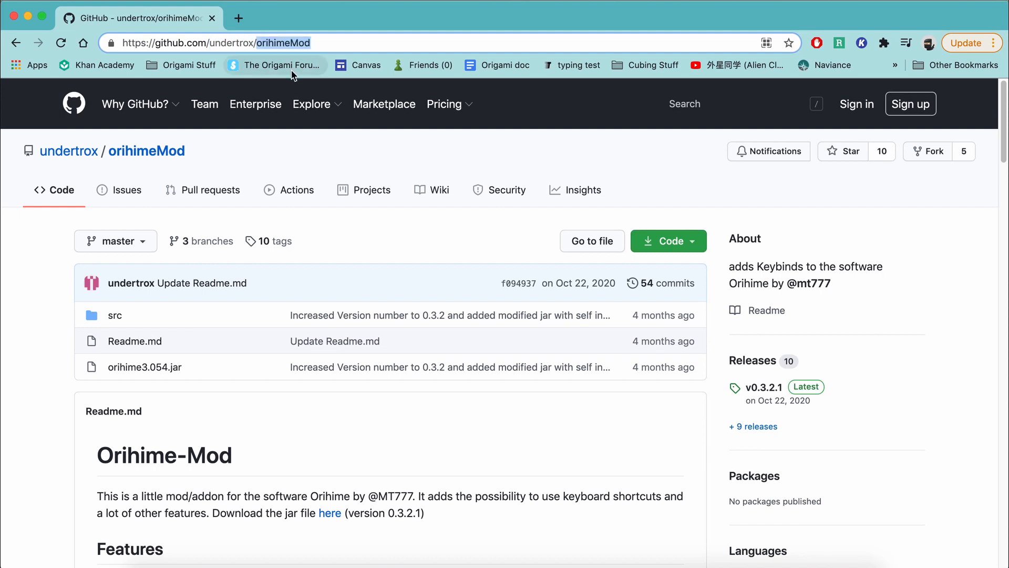
mouse_move(314, 108)
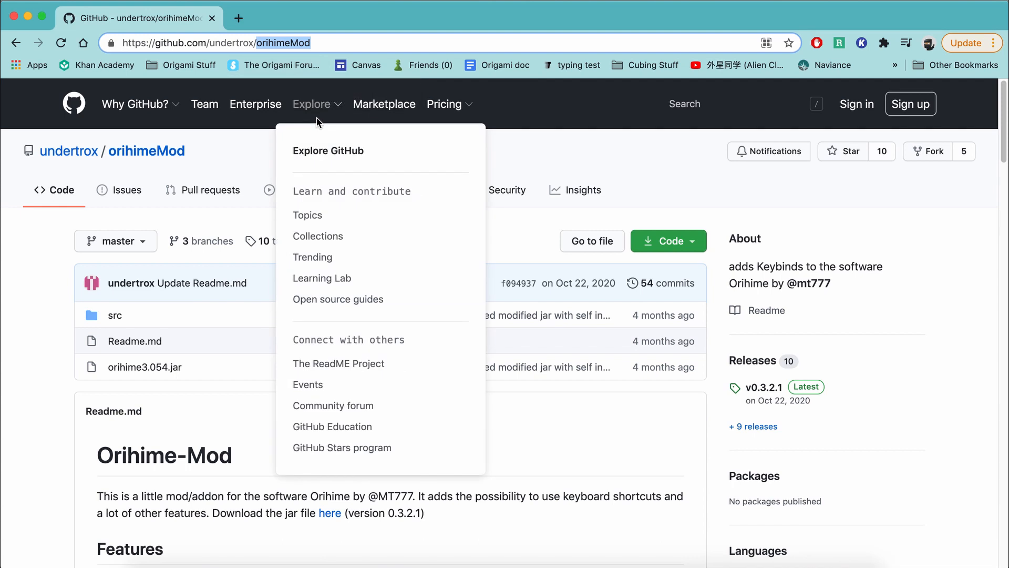
click(153, 223)
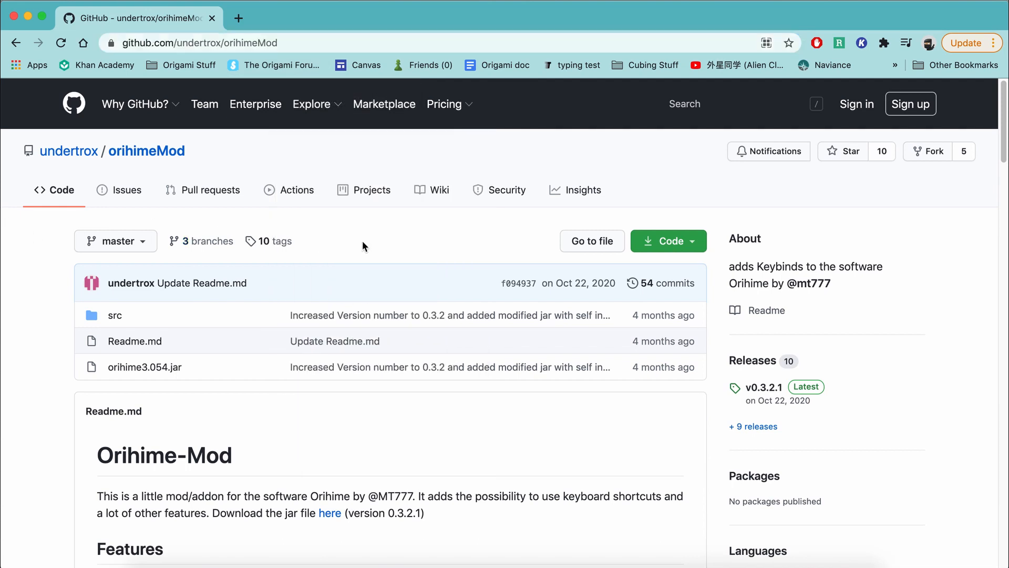
Step: Open the orihimeMod repository's list of releases and look through the newest release's assets
click(694, 244)
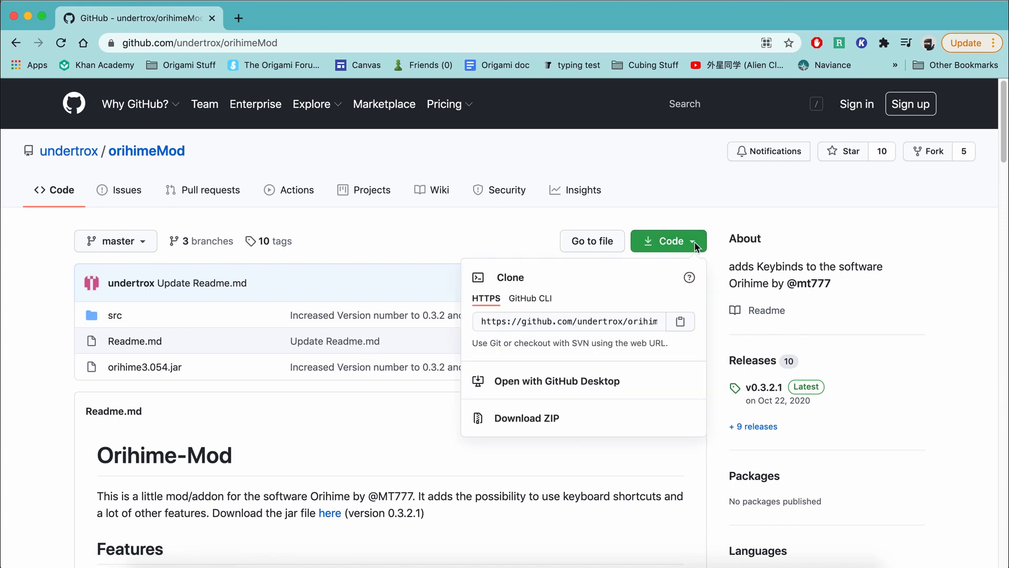
click(399, 419)
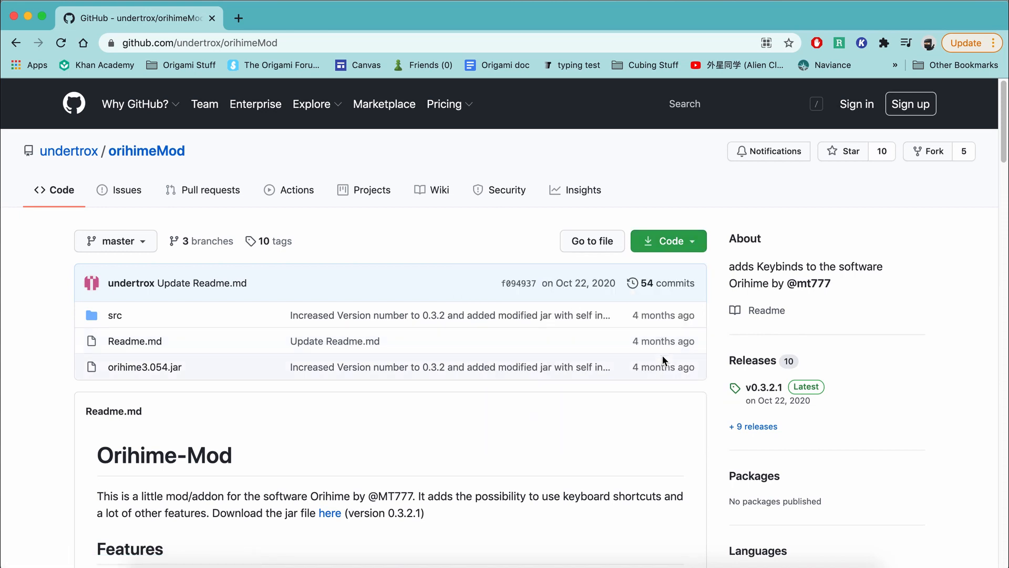
click(756, 364)
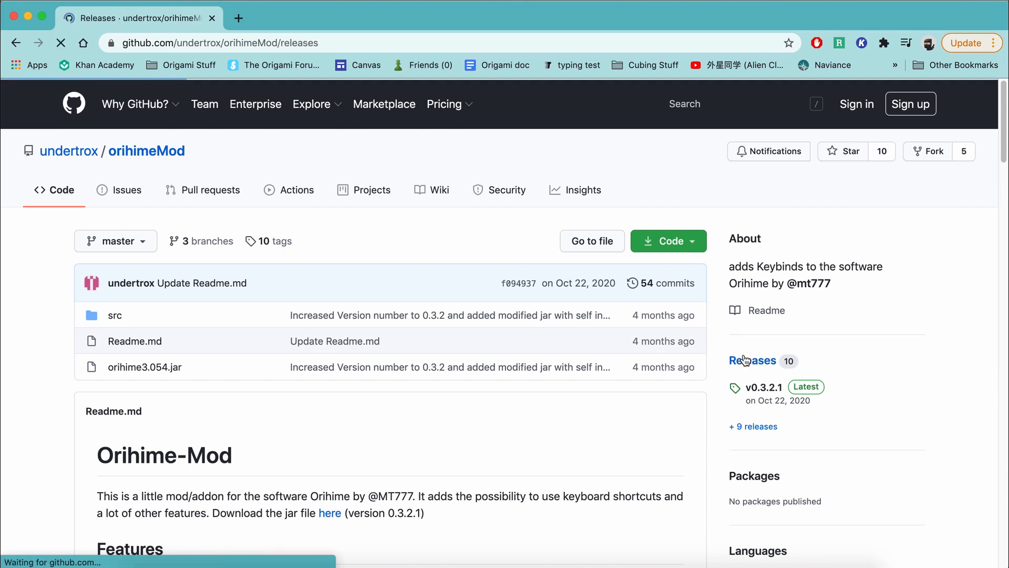
scroll(305, 336, down, 4)
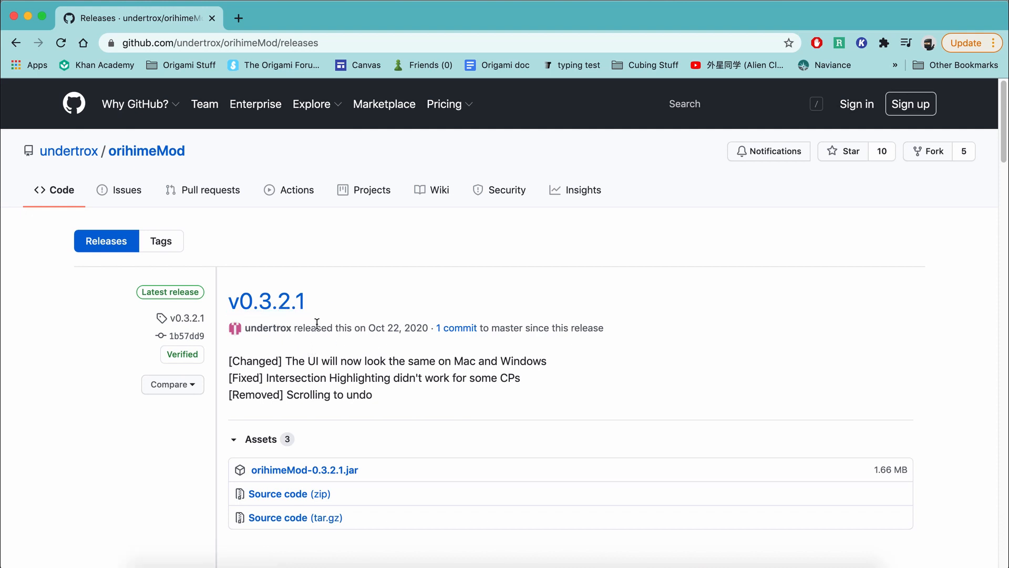
scroll(318, 325, down, 3)
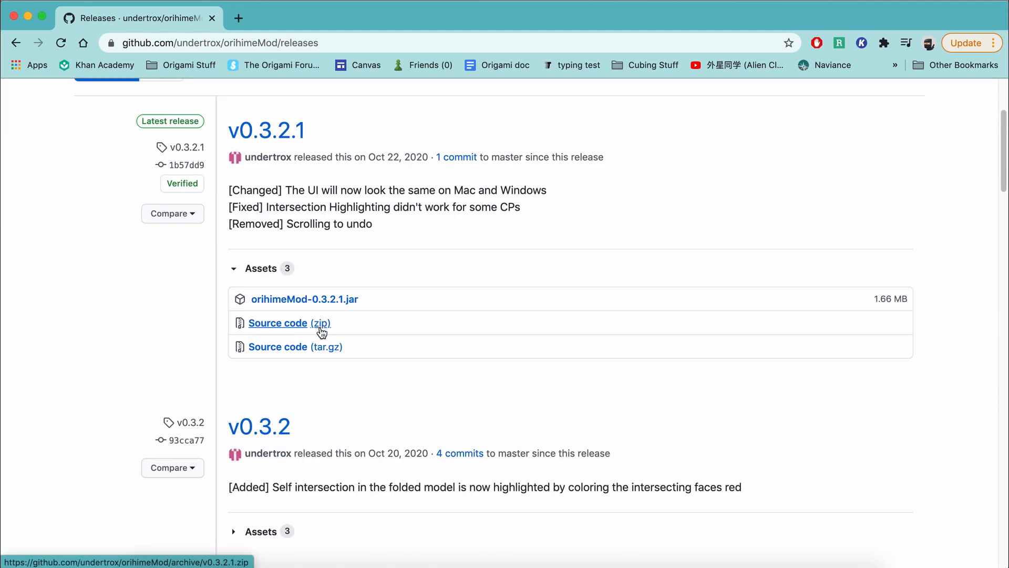
scroll(326, 360, down, 1)
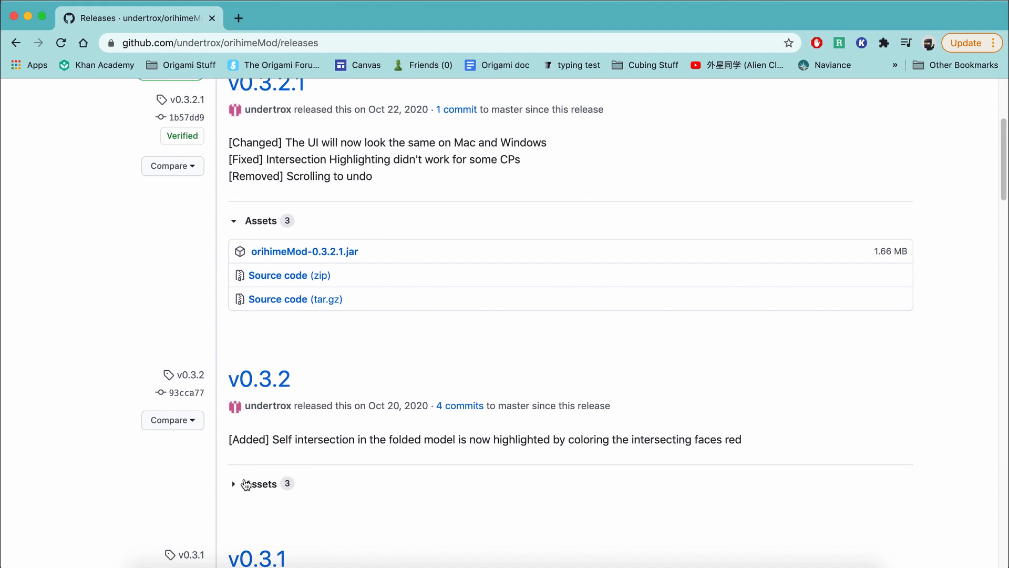
key(ctrl+Up)
click(357, 160)
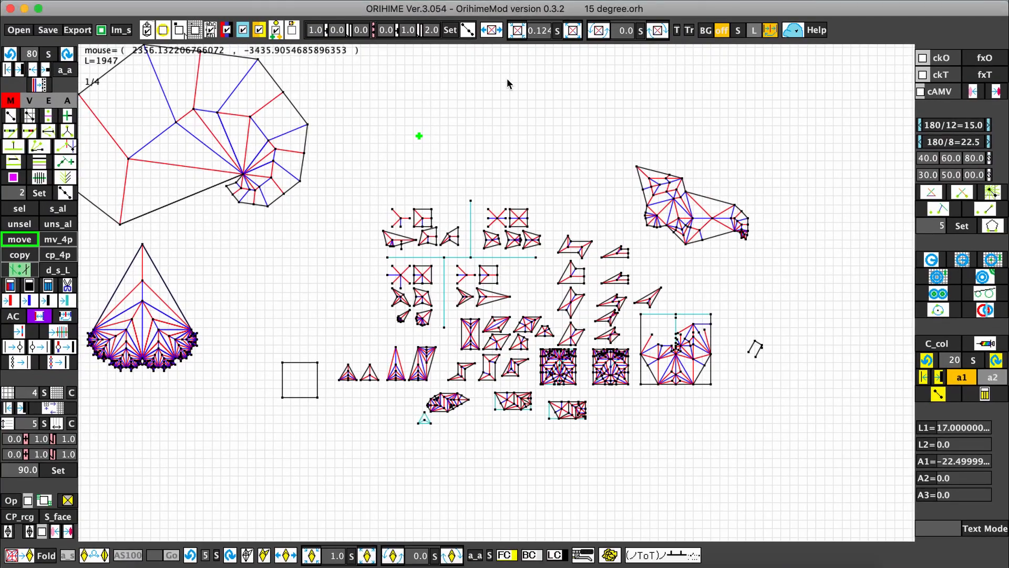
key(ctrl+Up)
click(322, 130)
Step: Download orihimeMod-0.3.2.1.jar from the v0.3.2.1 release, keep the file and try to open it
scroll(399, 235, up, 5)
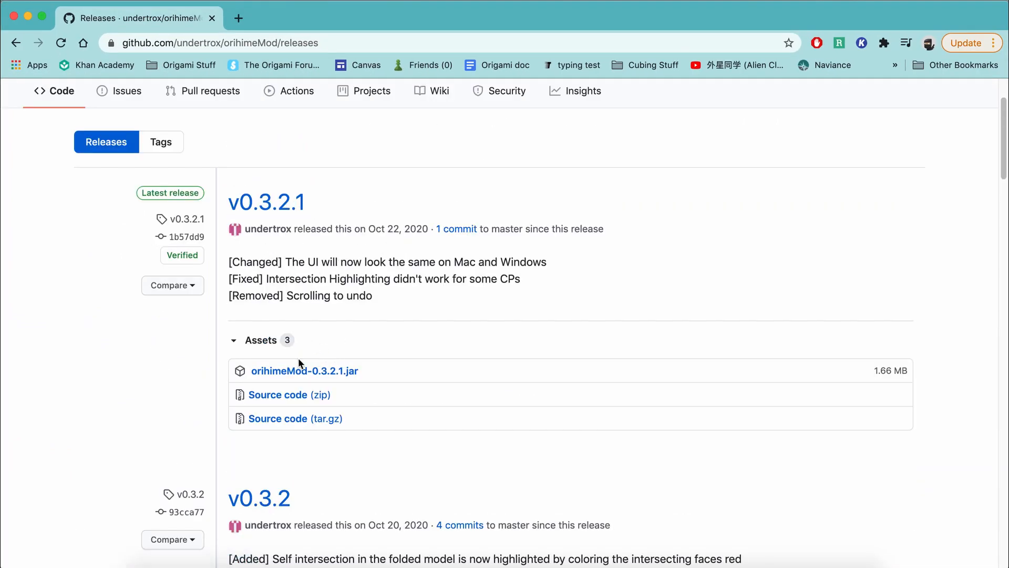
click(302, 372)
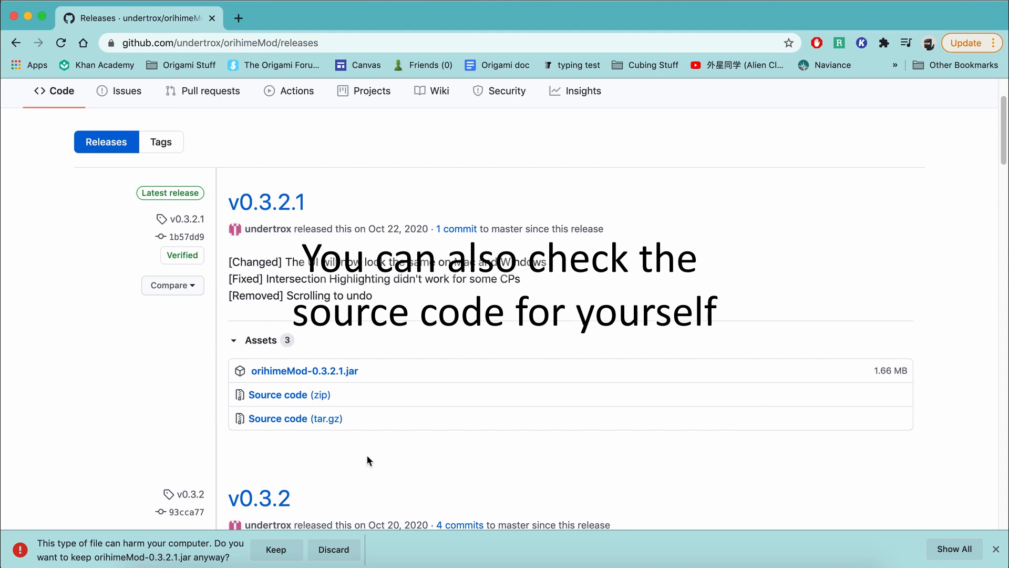
click(276, 549)
click(99, 554)
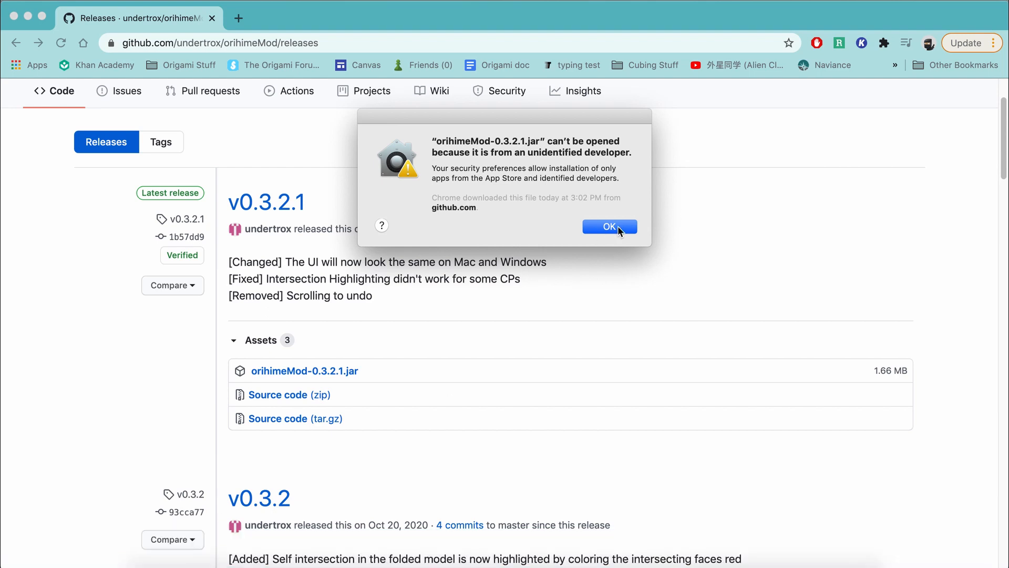
click(611, 226)
Step: Allow the blocked orihimeMod-0.3.2.1.jar to open anyway in the Security & Privacy settings of System Preferences
click(22, 8)
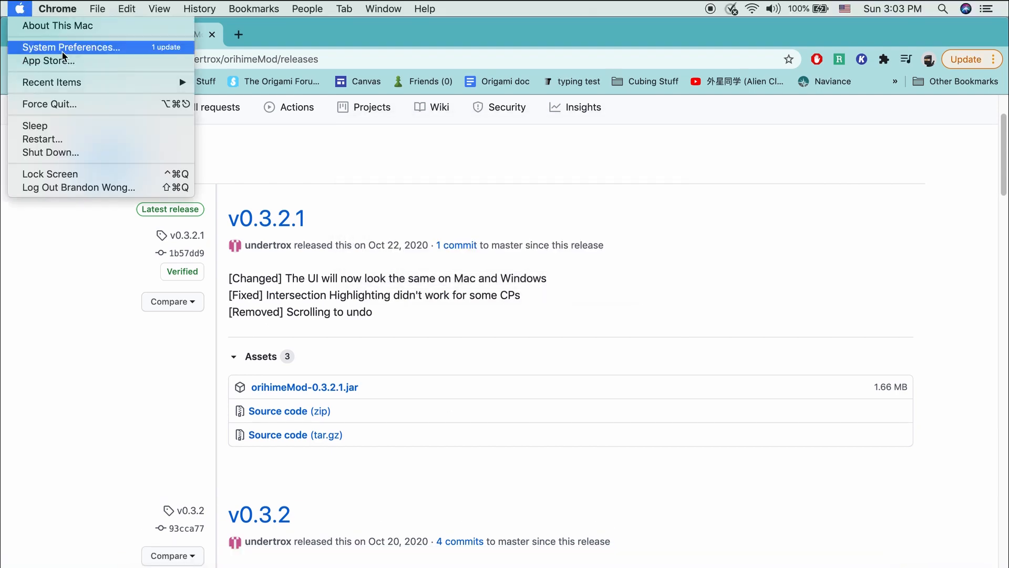
click(63, 47)
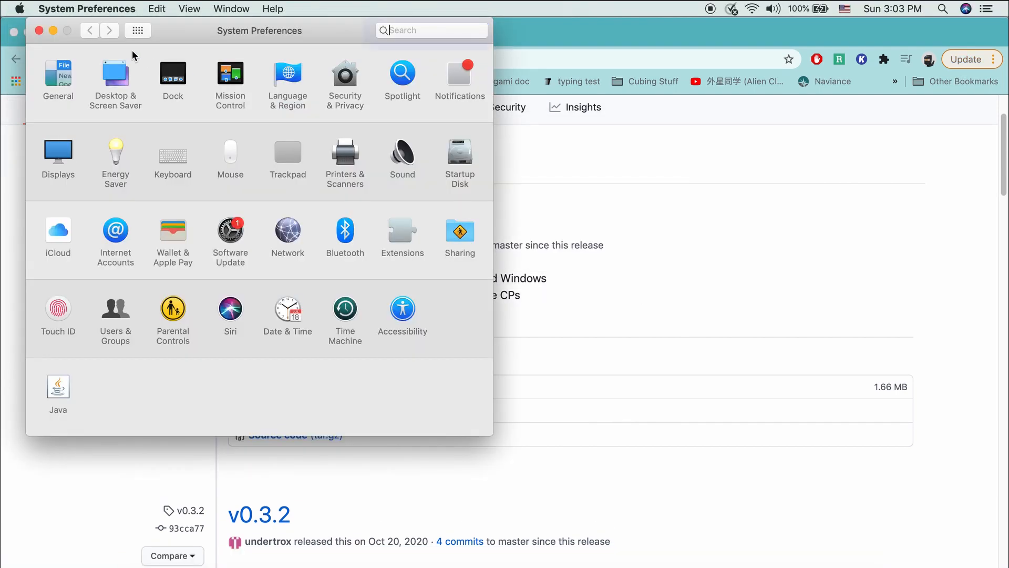
click(343, 85)
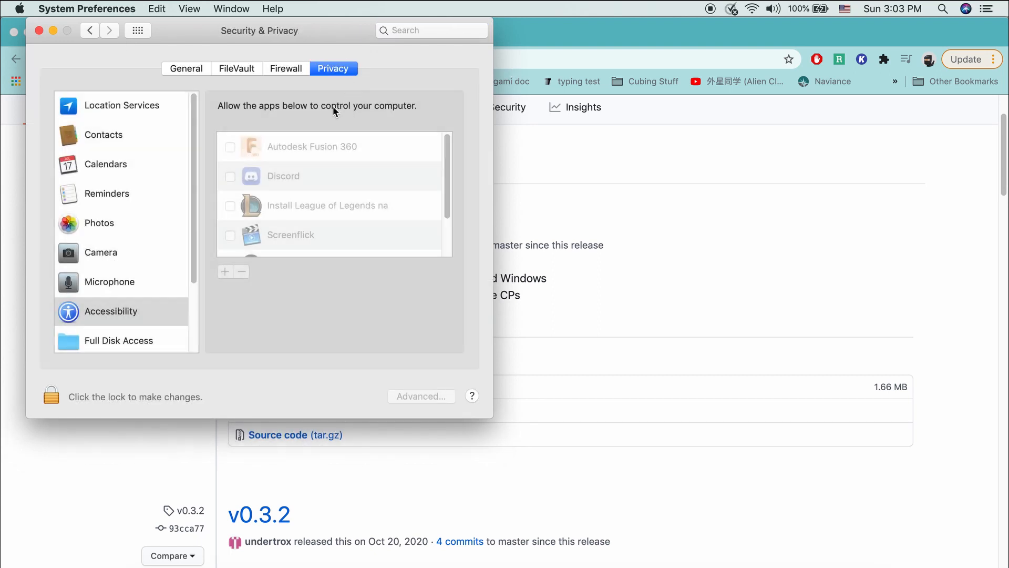
scroll(255, 160, down, 2)
click(186, 68)
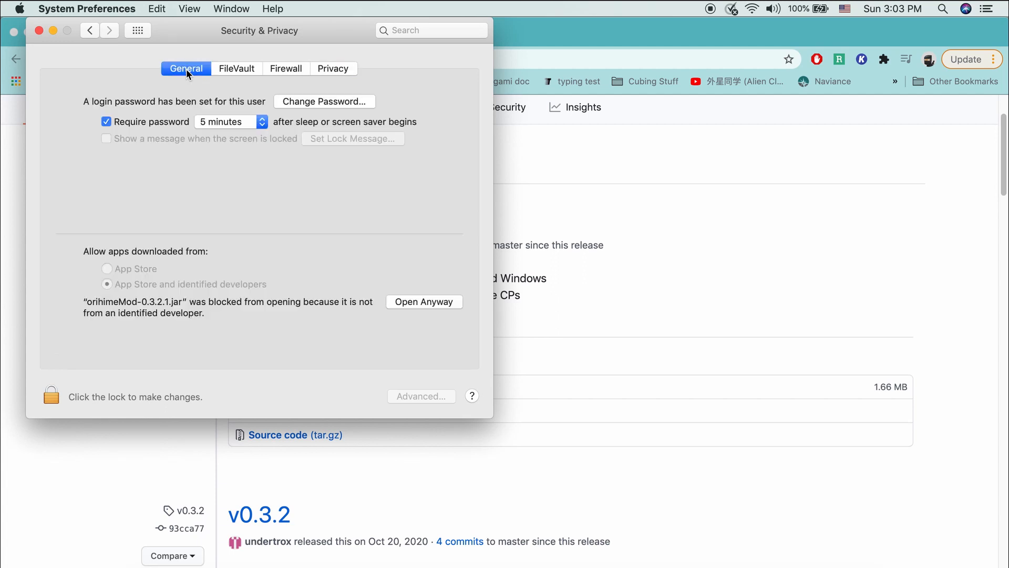
click(414, 304)
click(549, 254)
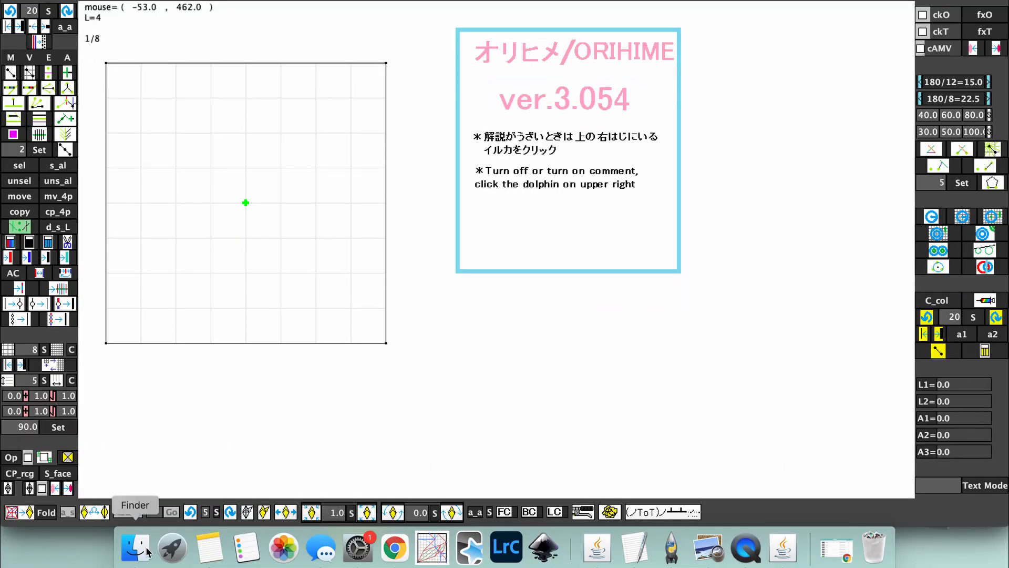
Step: Locate orihimeMod-0.3.2.1.jar among the recent files in Finder and close the Finder window
click(135, 552)
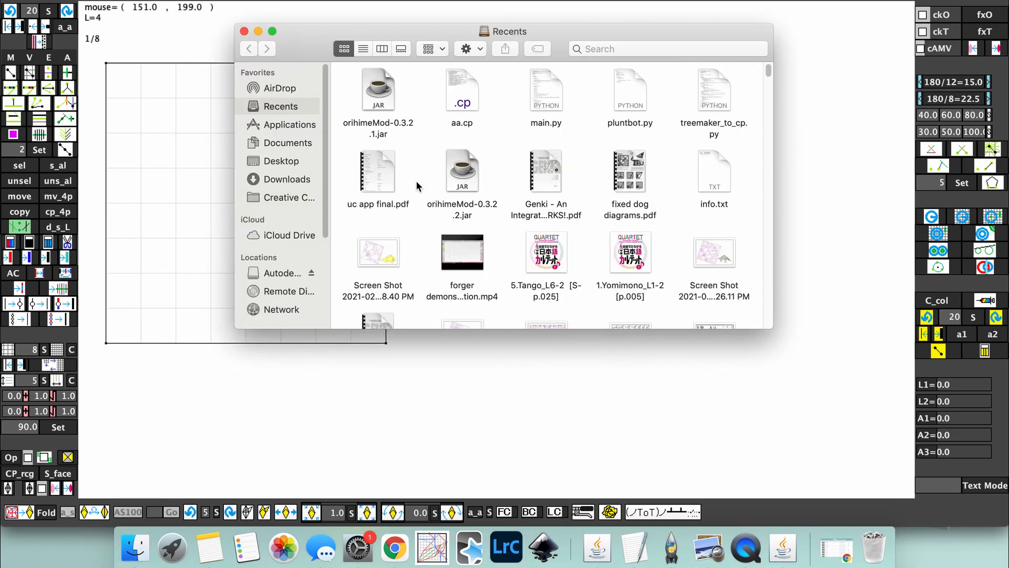
click(380, 104)
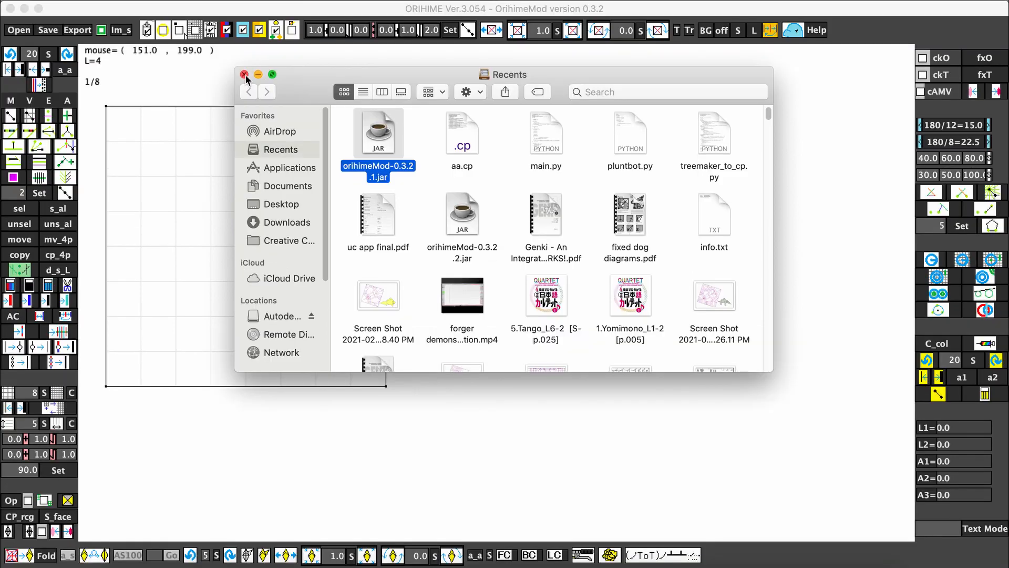
click(244, 31)
Step: Move the crease pattern toward the middle of the canvas and activate the concentric circle tool whose width comes from two other circles
click(520, 34)
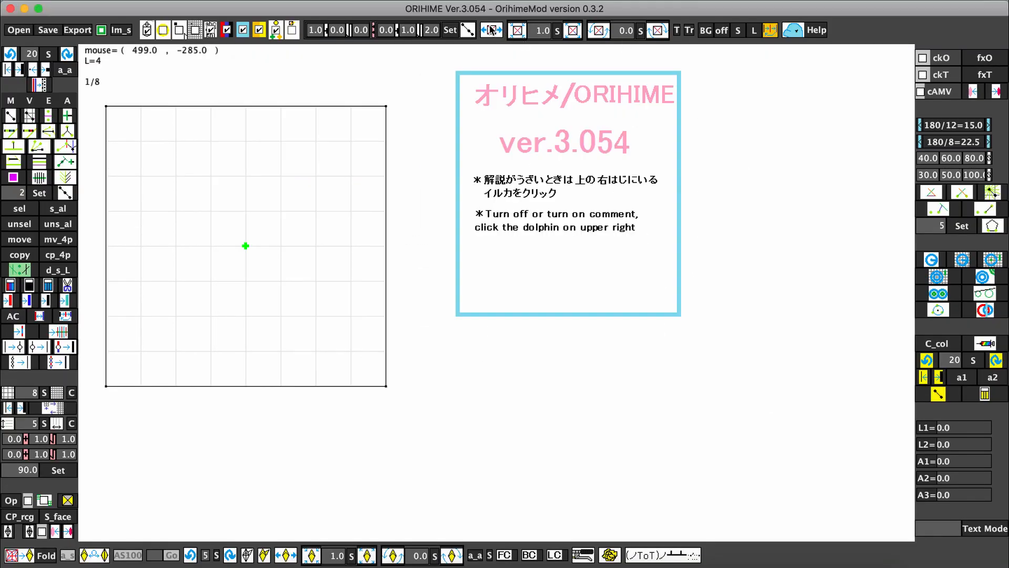
drag(428, 124, 572, 183)
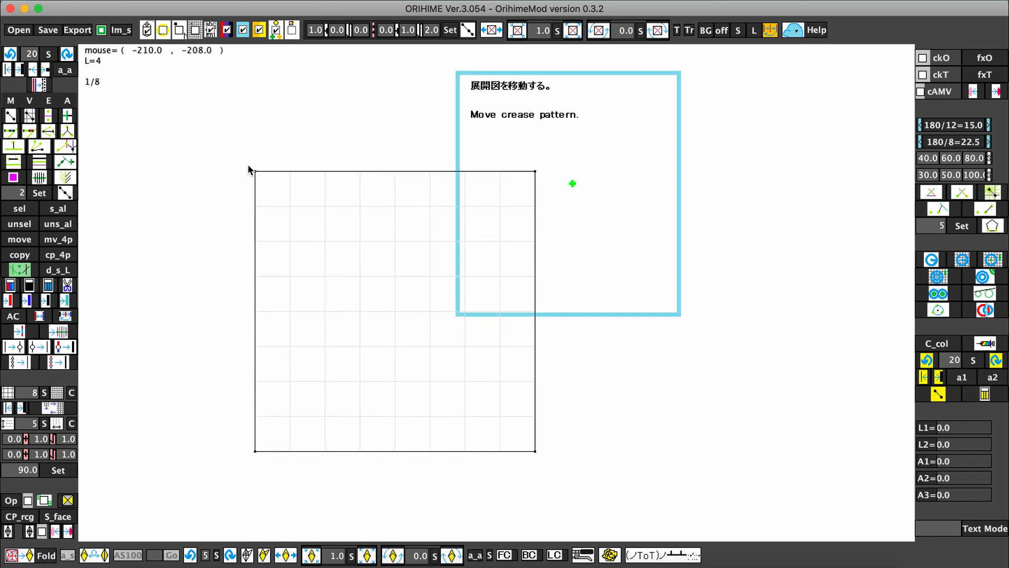
click(984, 277)
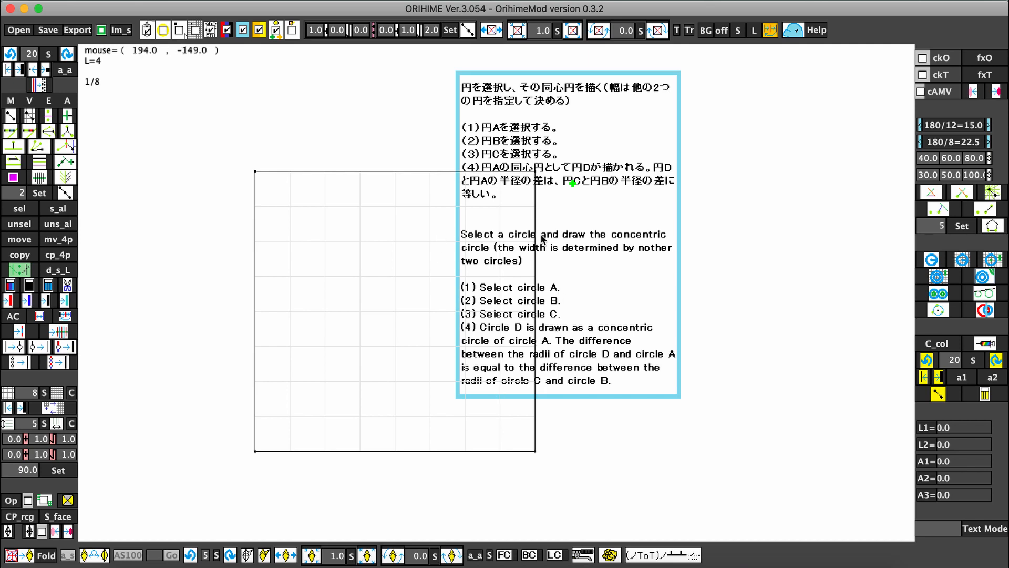
Step: Draw a diagonal mountain crease across three grid squares inside the square, sloping down to the right
click(585, 227)
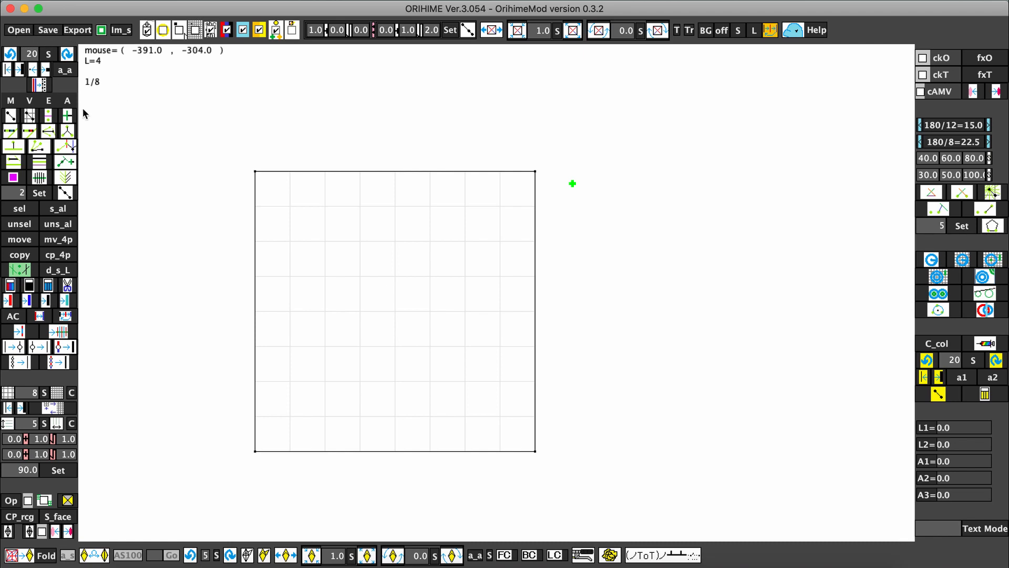
key(m)
mouse_move(325, 242)
mouse_down()
mouse_move(383, 298)
mouse_move(417, 352)
mouse_move(430, 346)
mouse_up()
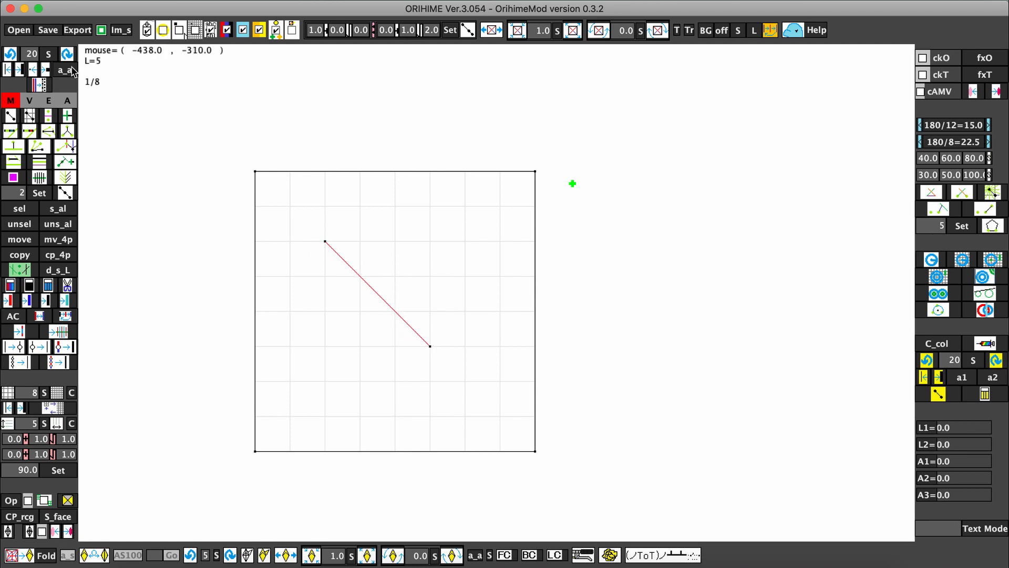
Step: Look over the file formats available for export and leave the list without exporting
click(74, 33)
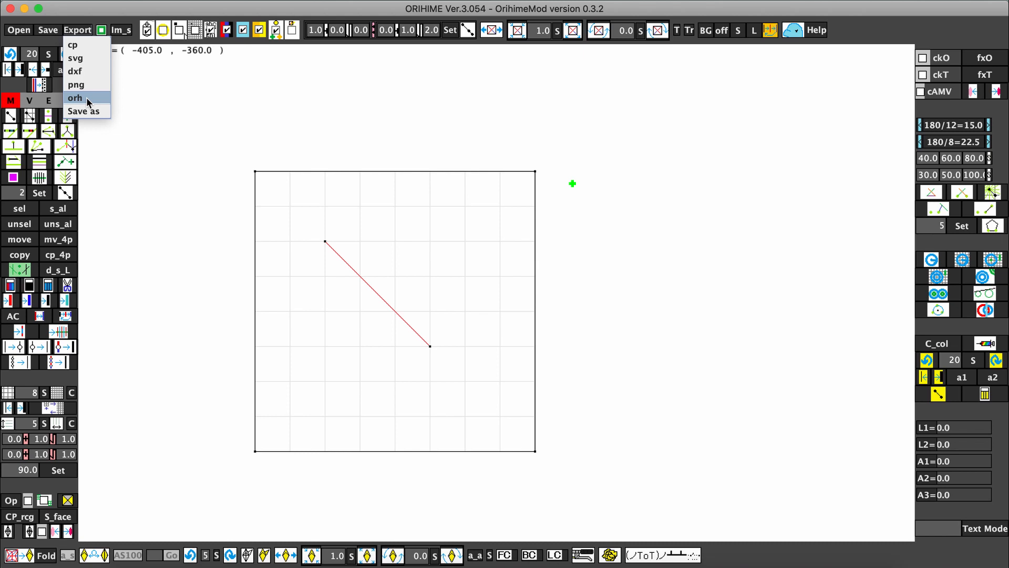
click(162, 77)
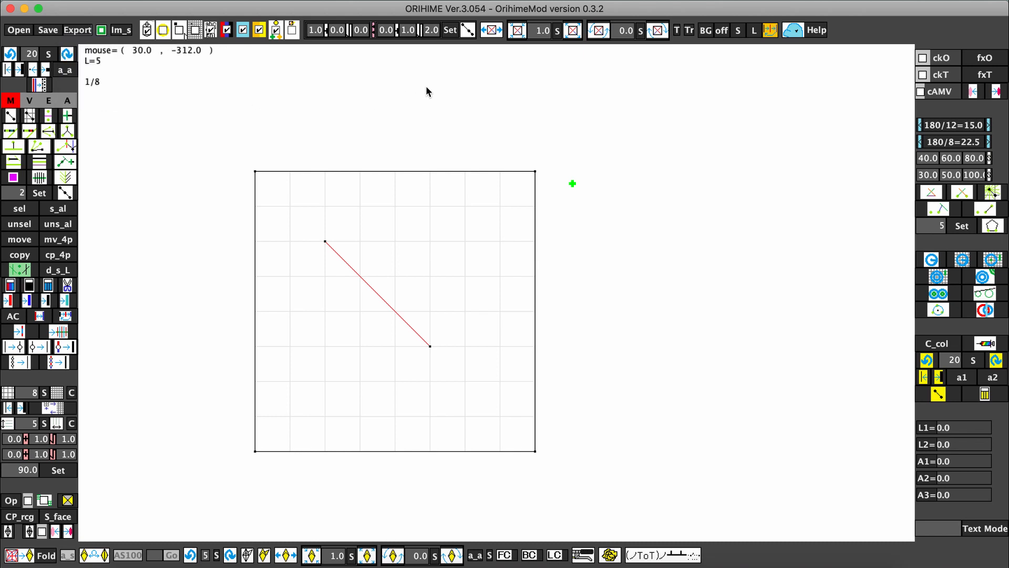
click(494, 31)
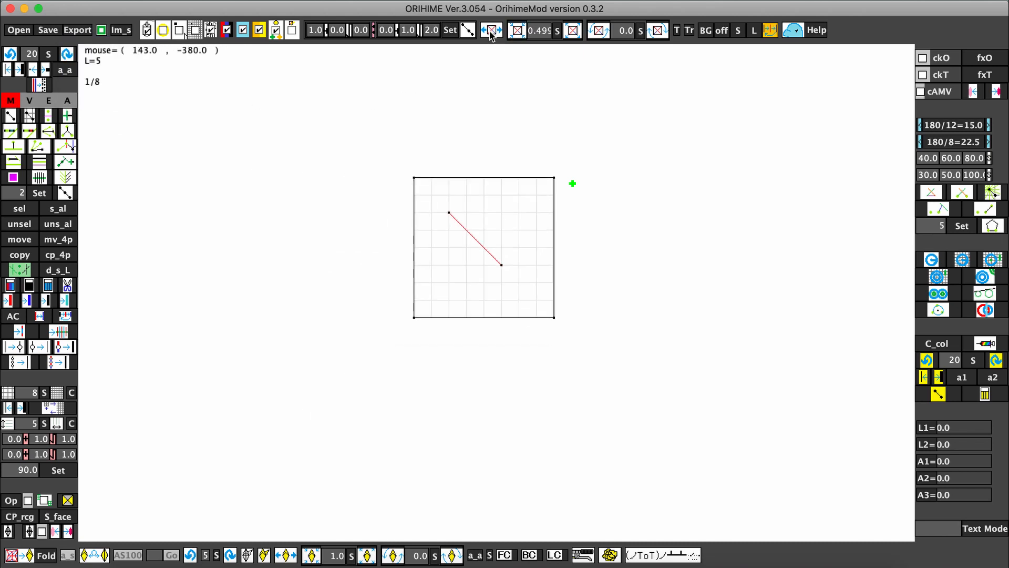
click(490, 32)
drag(508, 71, 268, 178)
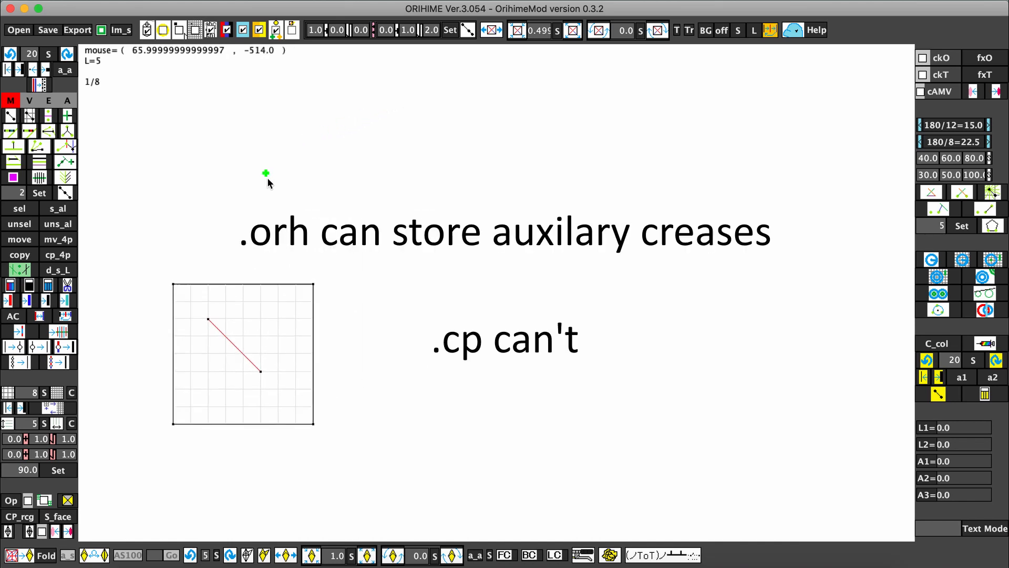
drag(344, 168, 282, 176)
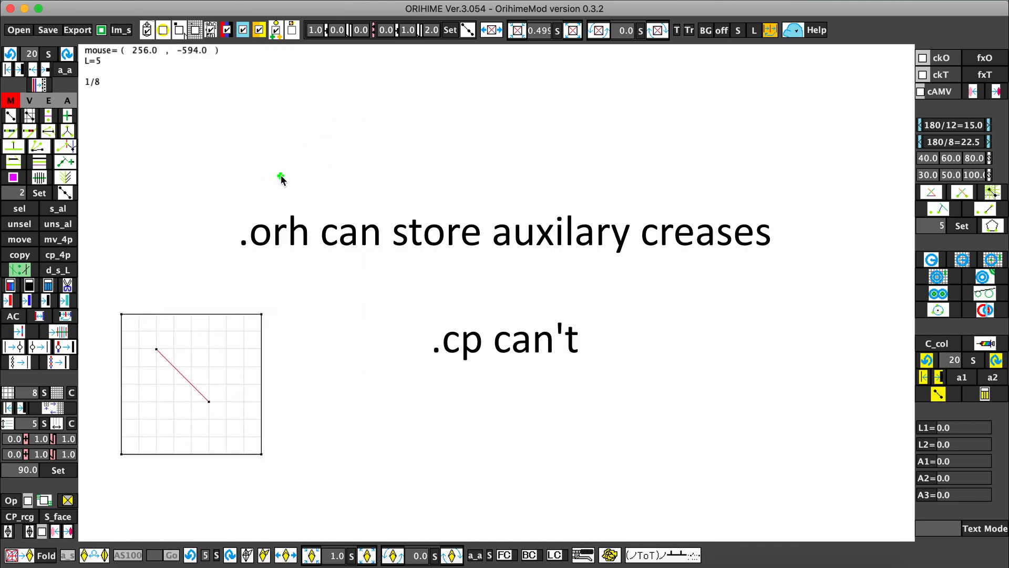
click(517, 33)
click(657, 32)
click(657, 31)
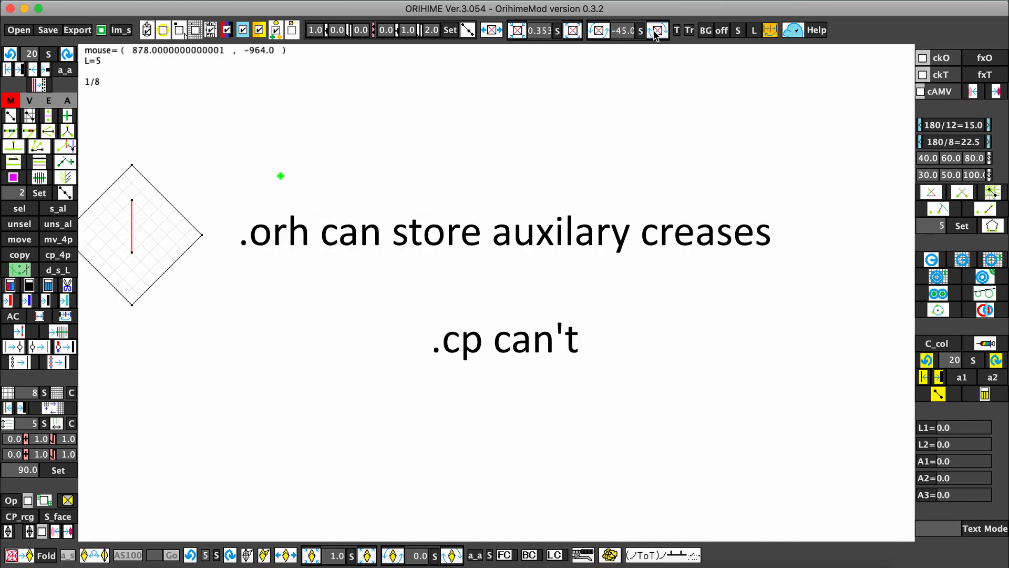
click(597, 33)
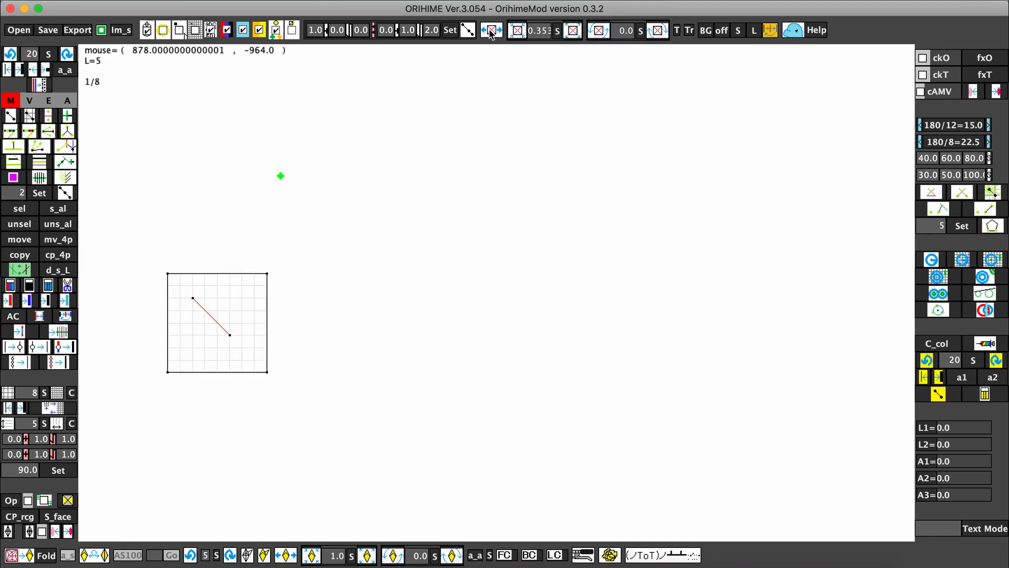
drag(470, 164, 434, 281)
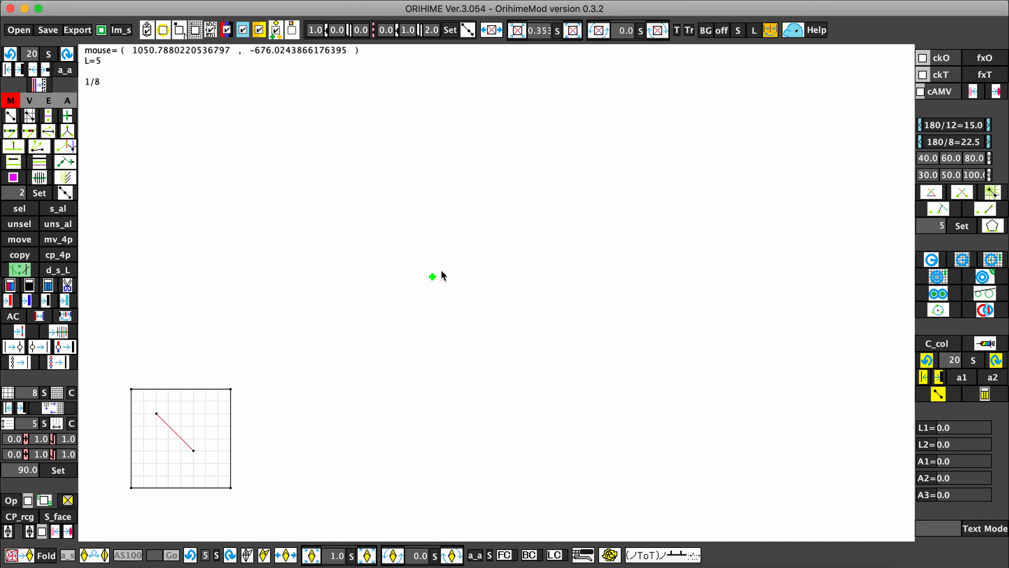
drag(357, 283, 631, 168)
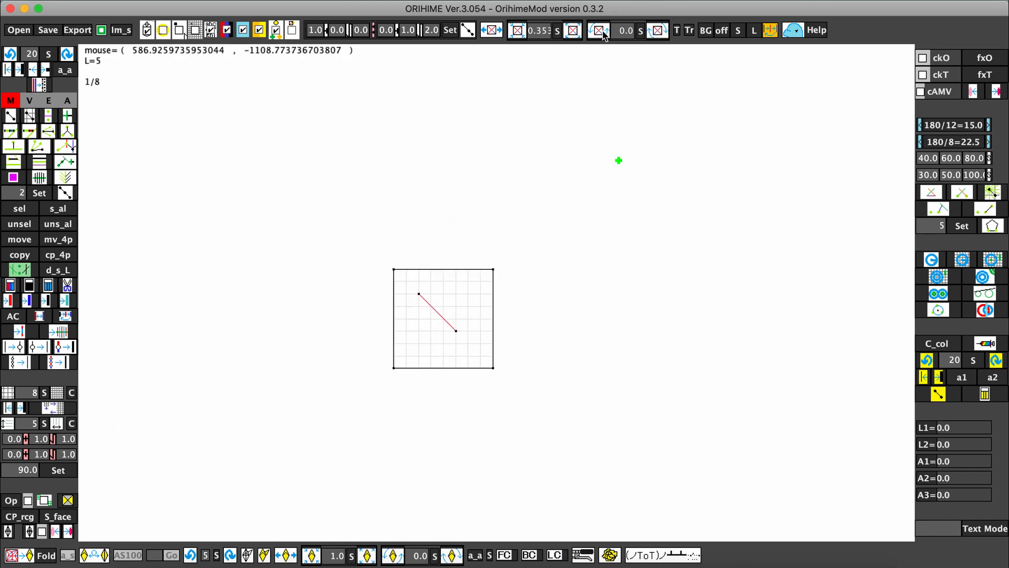
click(573, 31)
click(573, 31)
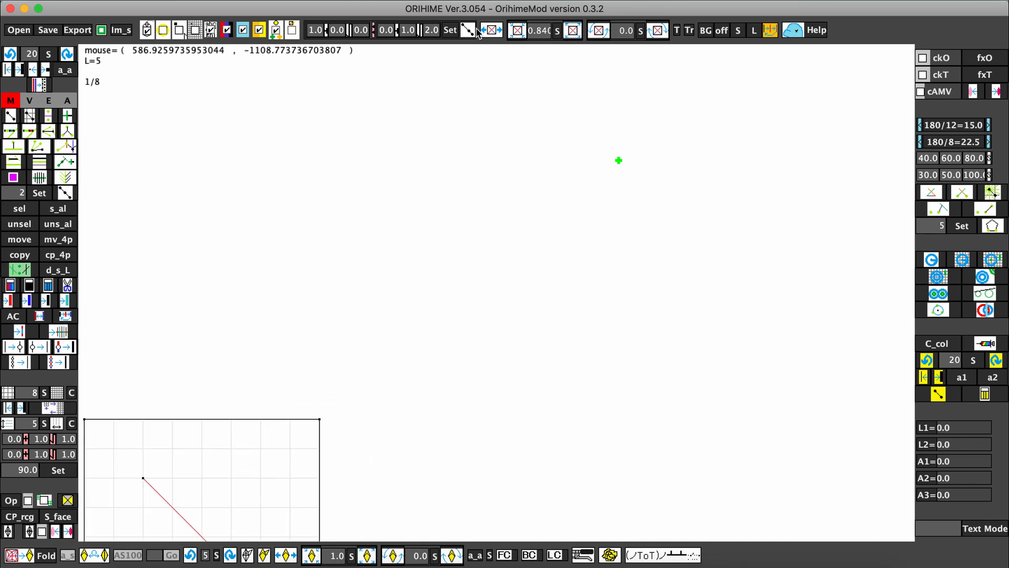
Step: Export the crease pattern in cp format as "test" in the orh/cp folder
drag(390, 281, 551, 204)
click(77, 29)
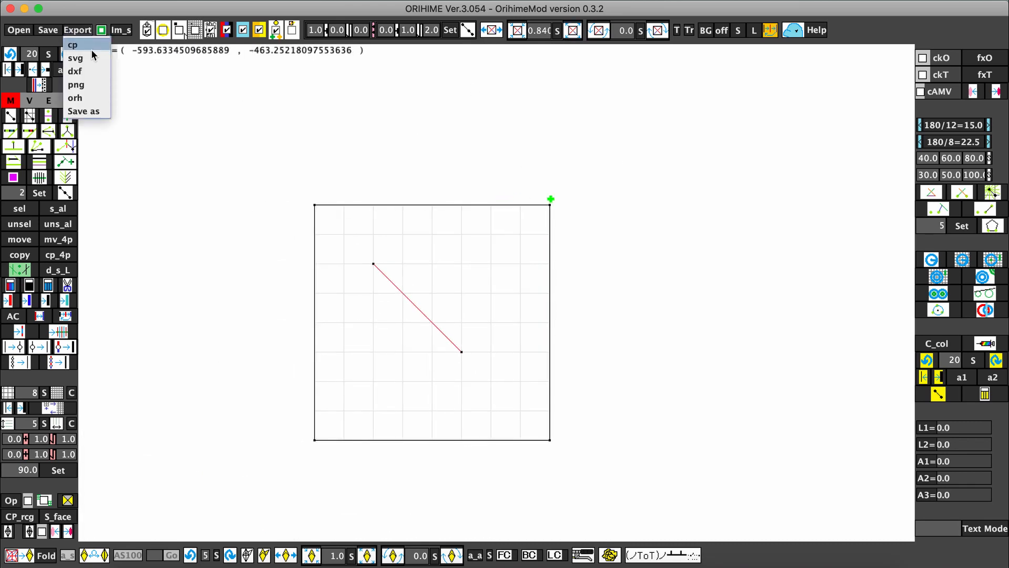
click(87, 45)
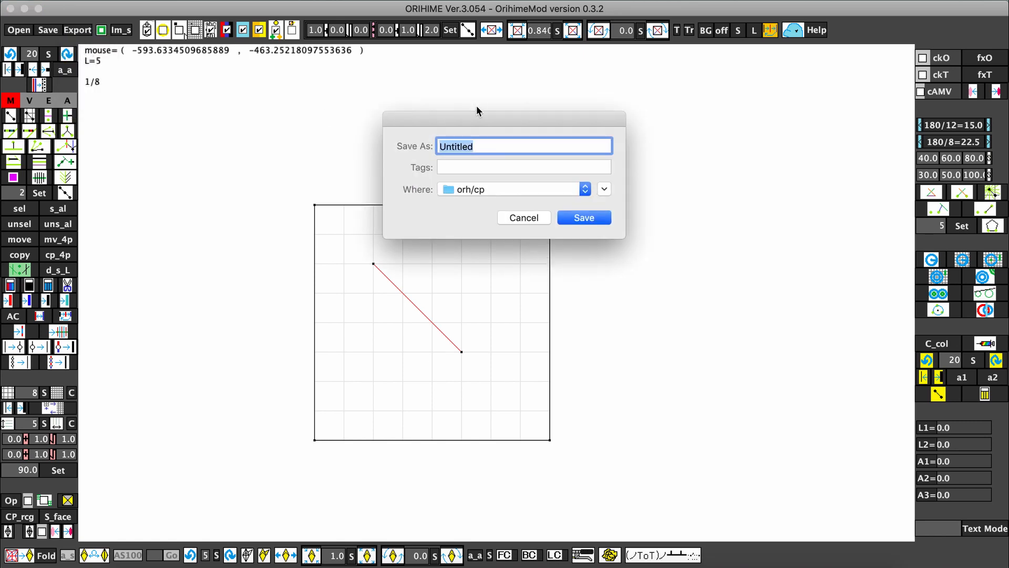
text(test)
click(585, 217)
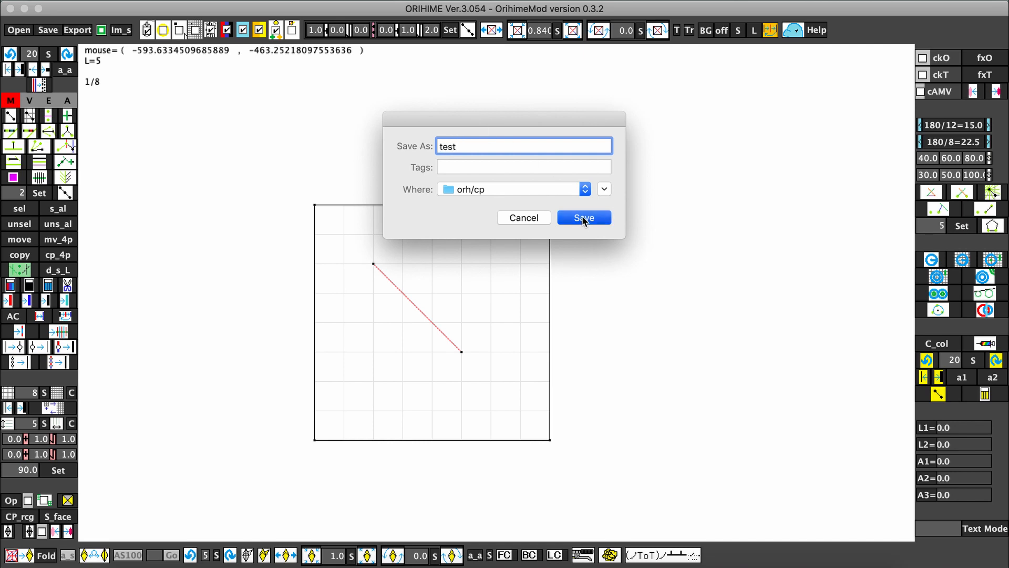
Step: Open test.cp from the orh/cp folder
click(524, 30)
click(524, 30)
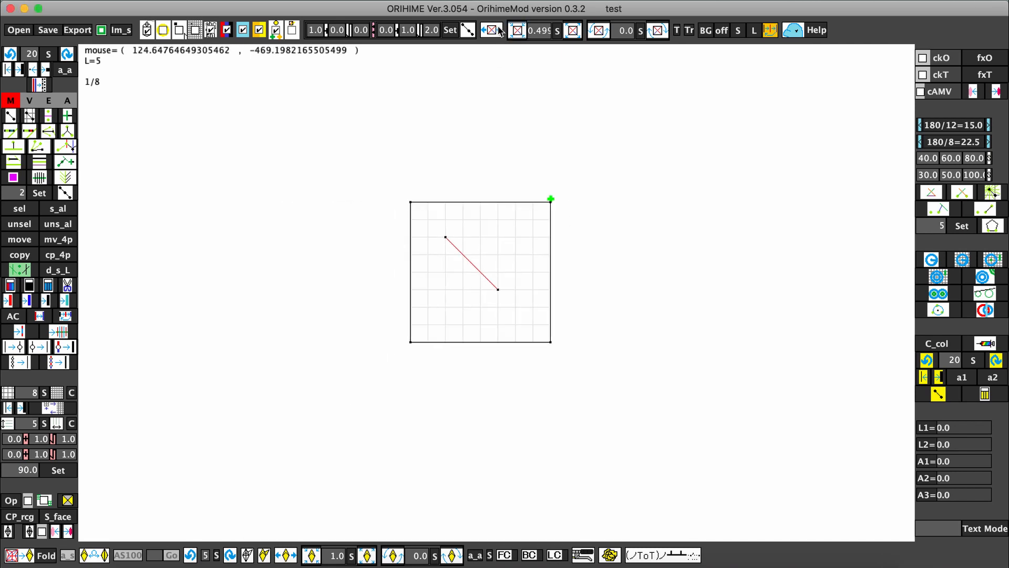
drag(417, 156, 538, 199)
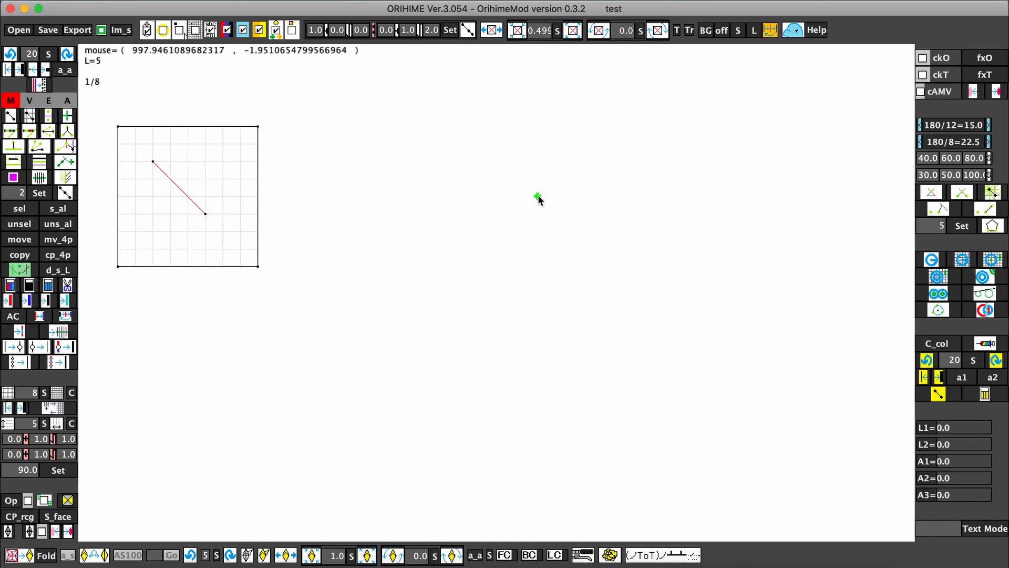
click(25, 33)
scroll(369, 236, down, 15)
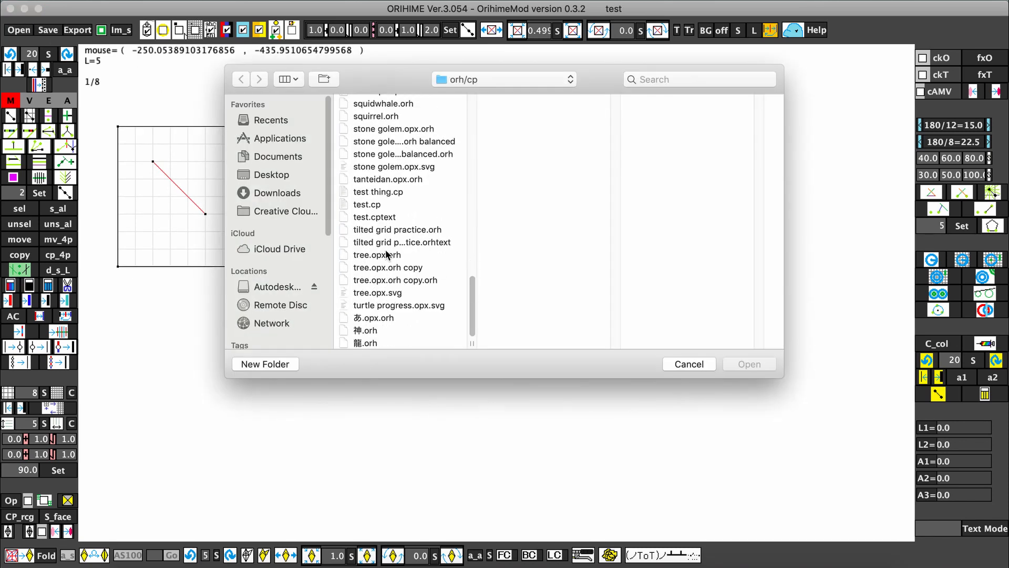
double_click(382, 208)
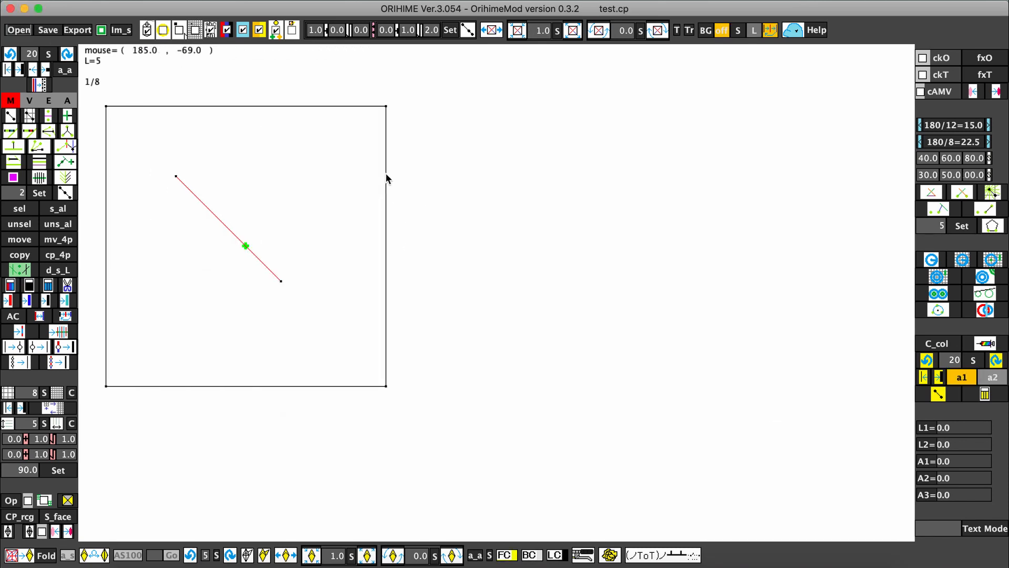
Step: Display the grid and draw a vertical mountain crease three squares long, one square in from the right edge
drag(480, 74, 658, 165)
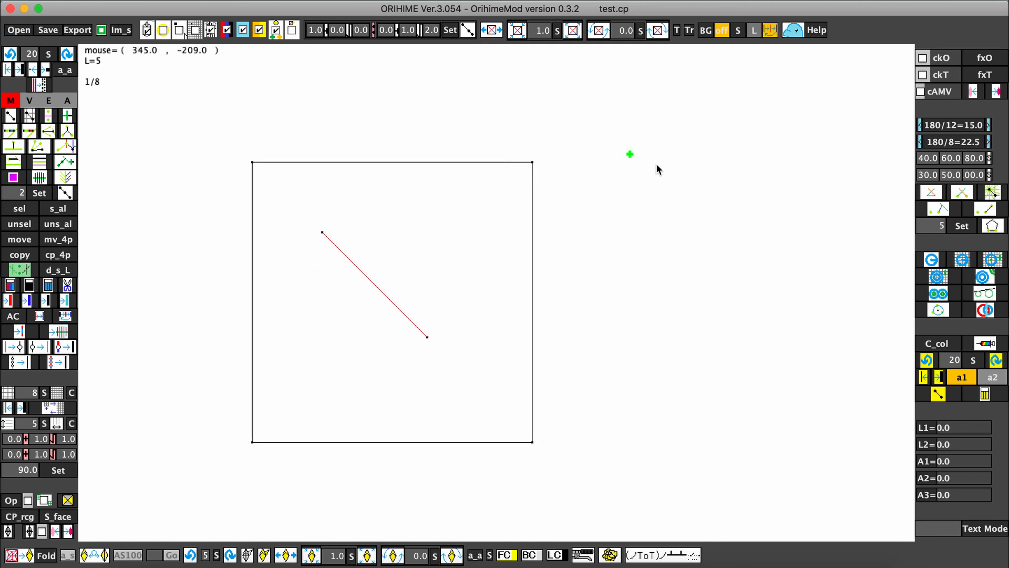
click(48, 410)
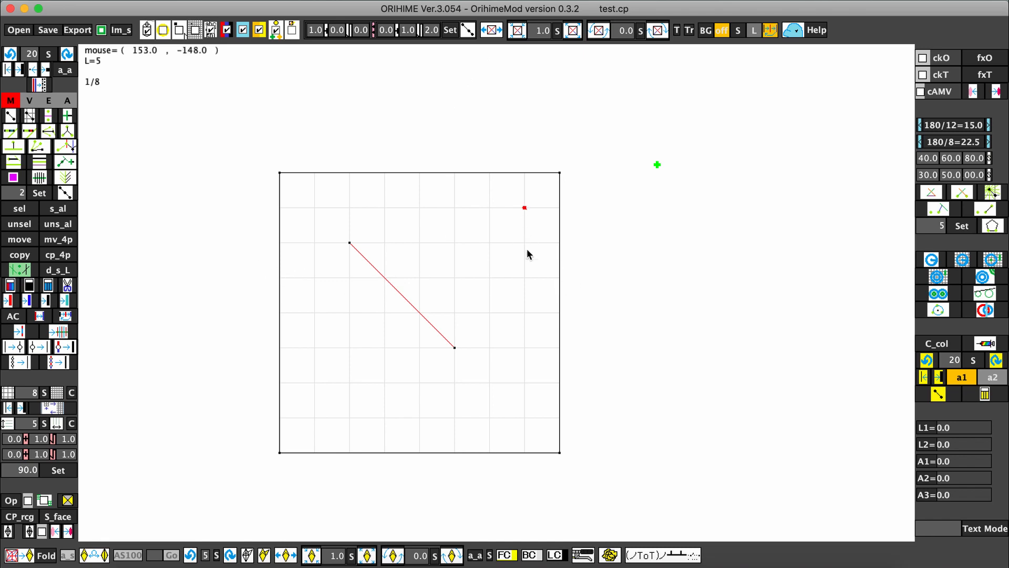
drag(528, 255, 530, 313)
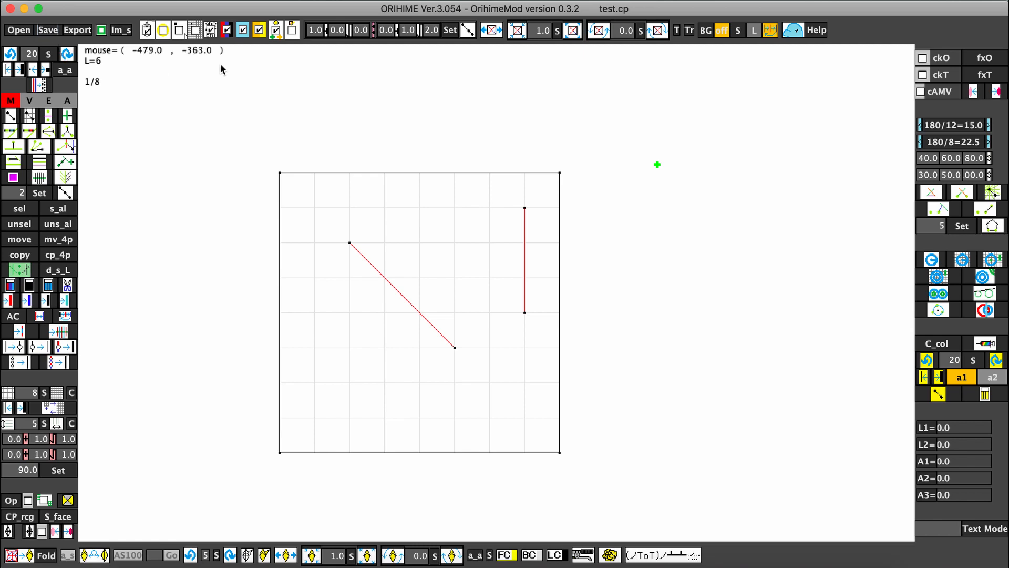
Step: Reopen test.cp from the orh/cp folder and move the crease pattern toward the middle of the canvas
click(509, 32)
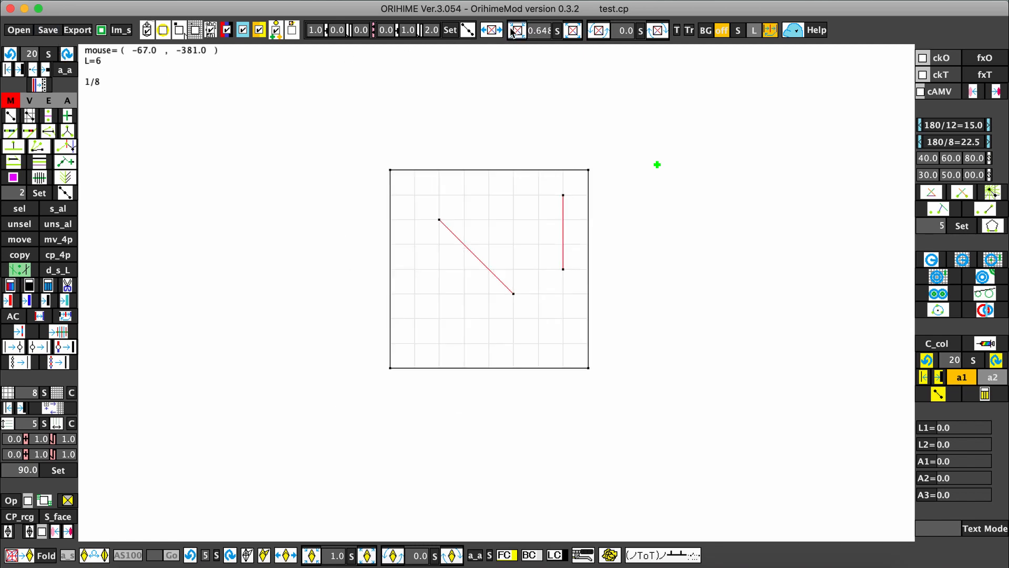
drag(410, 164, 556, 134)
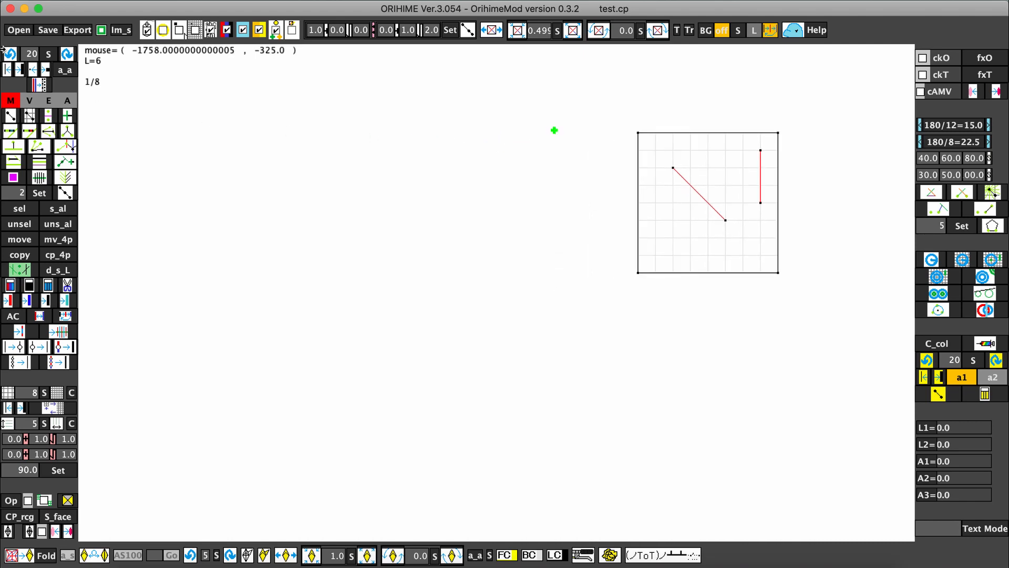
click(13, 32)
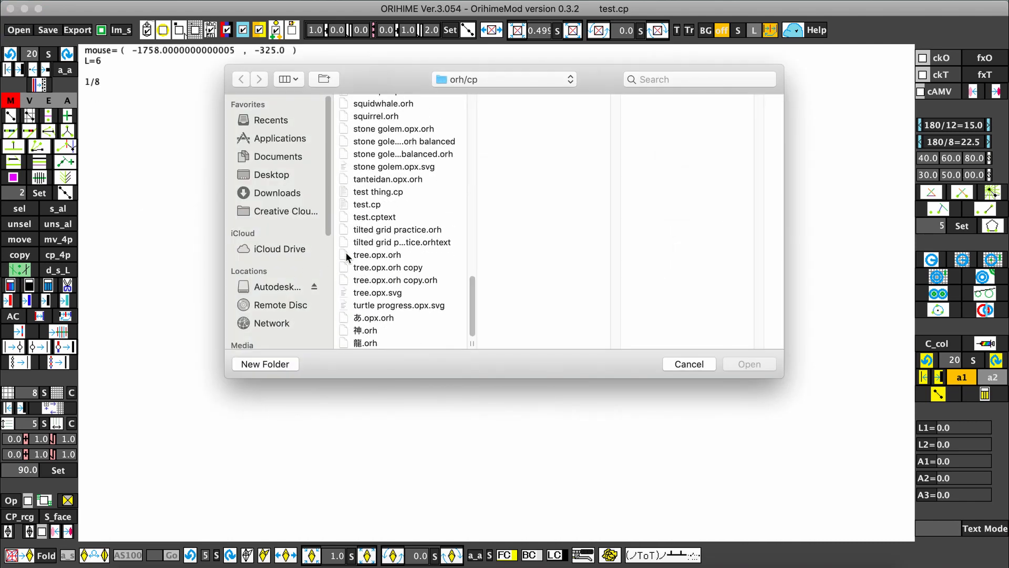
double_click(364, 206)
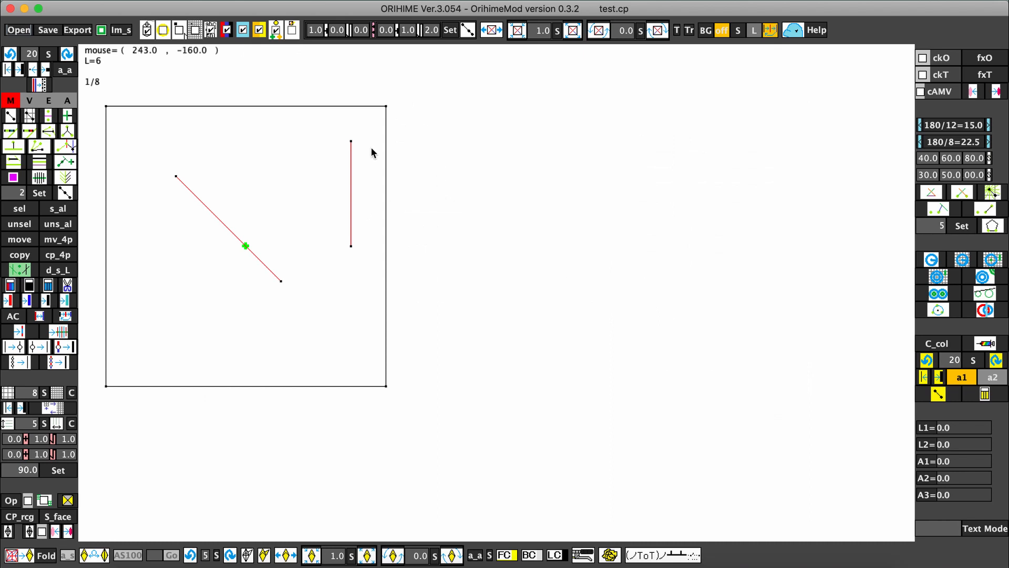
click(490, 31)
drag(455, 120, 633, 139)
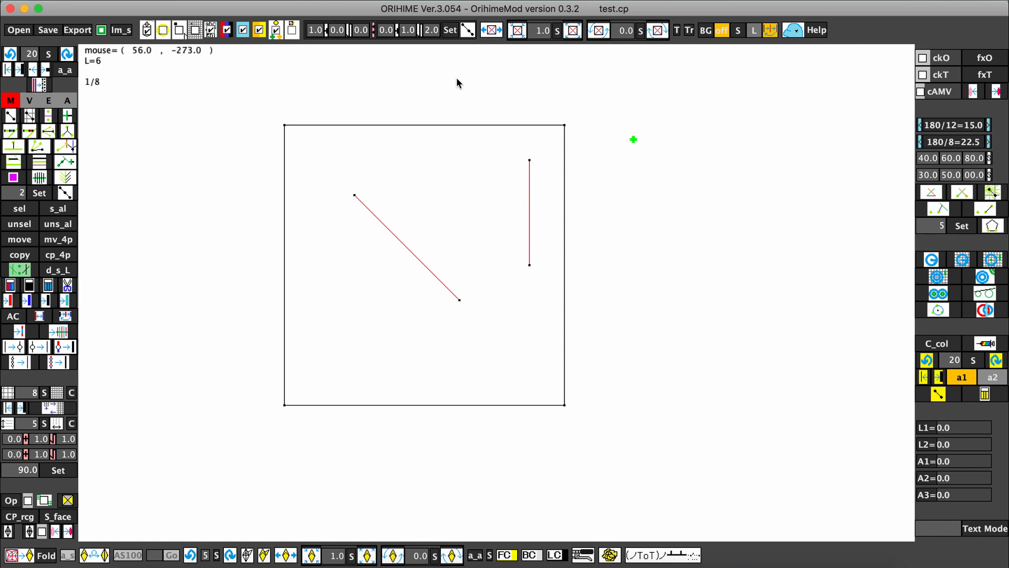
Step: Reposition the crease pattern and try scaling its display down and back up in steps
drag(457, 83, 442, 213)
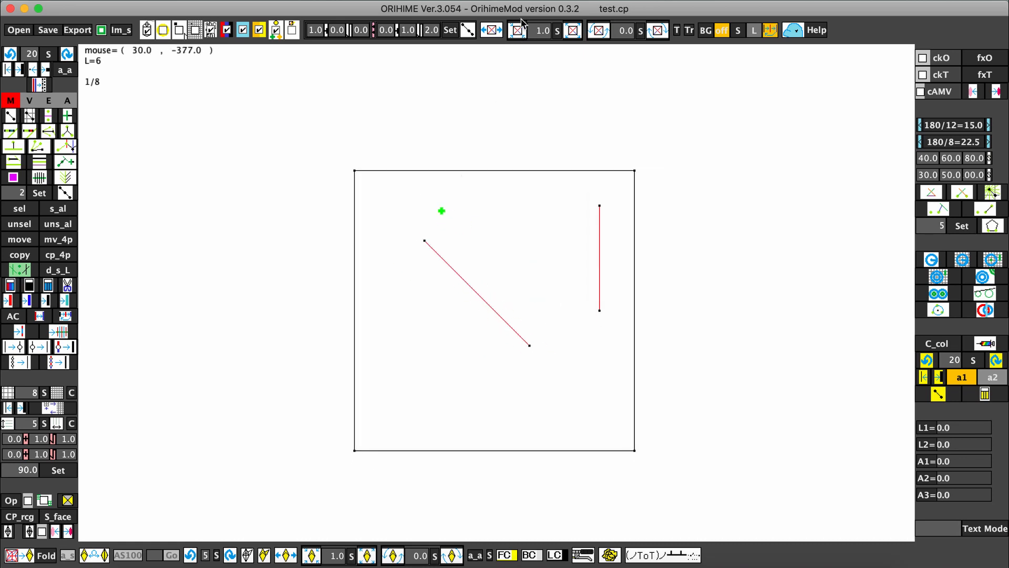
click(517, 31)
click(517, 30)
click(517, 31)
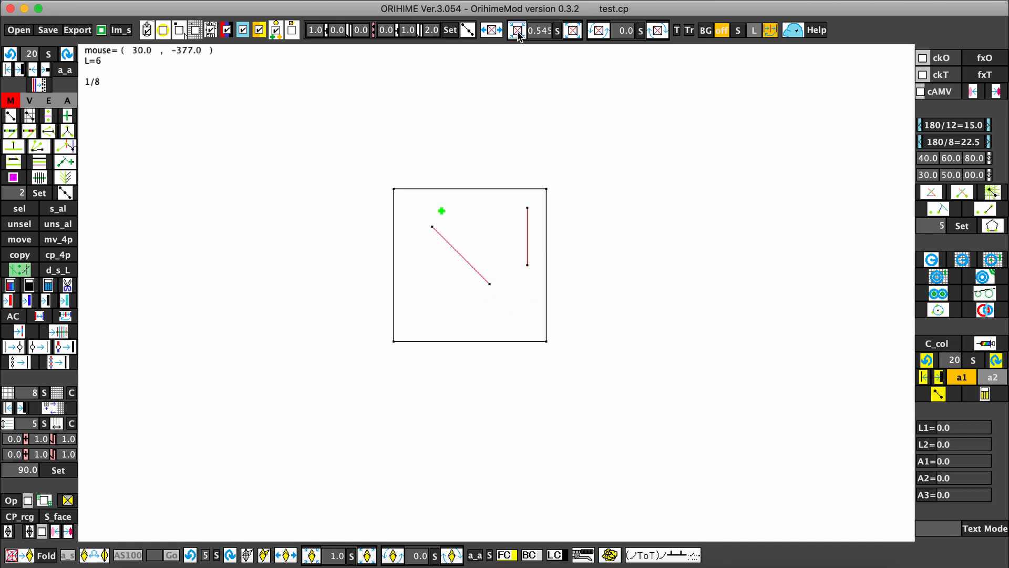
click(517, 31)
click(576, 31)
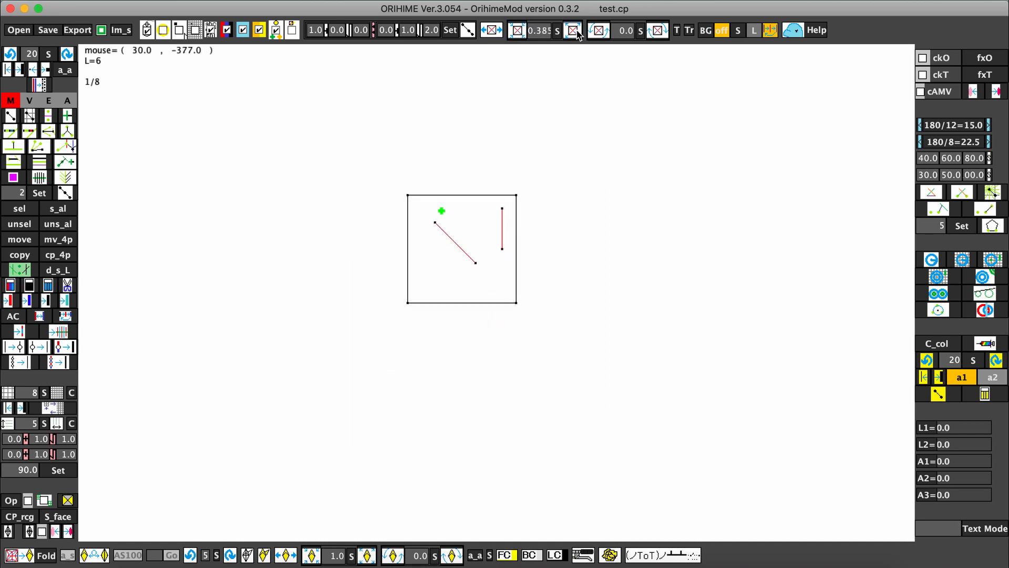
click(574, 31)
click(574, 32)
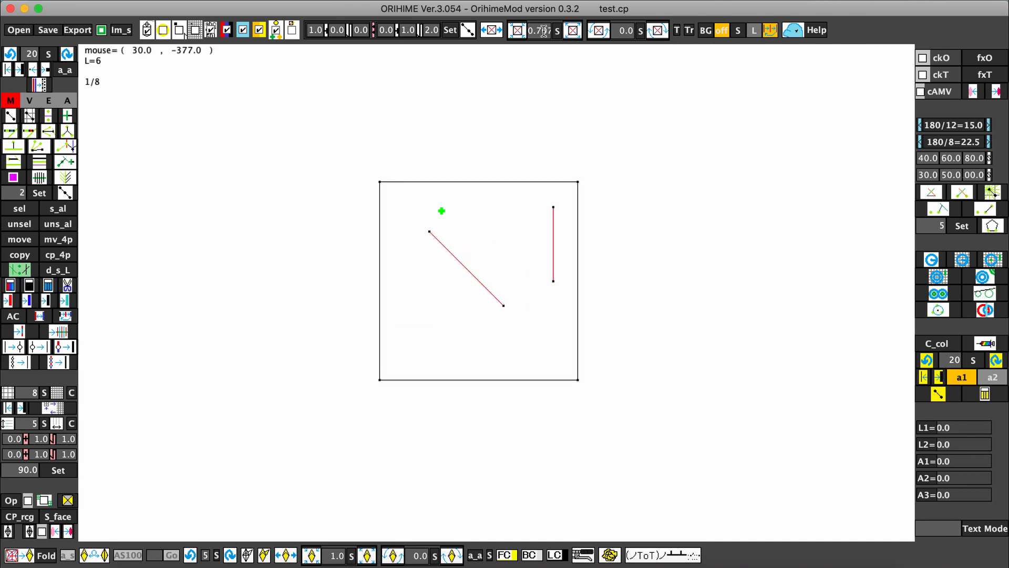
Step: Set the display scale of the crease pattern to 0.0001 and reduce it several steps further
click(540, 31)
text(0001)
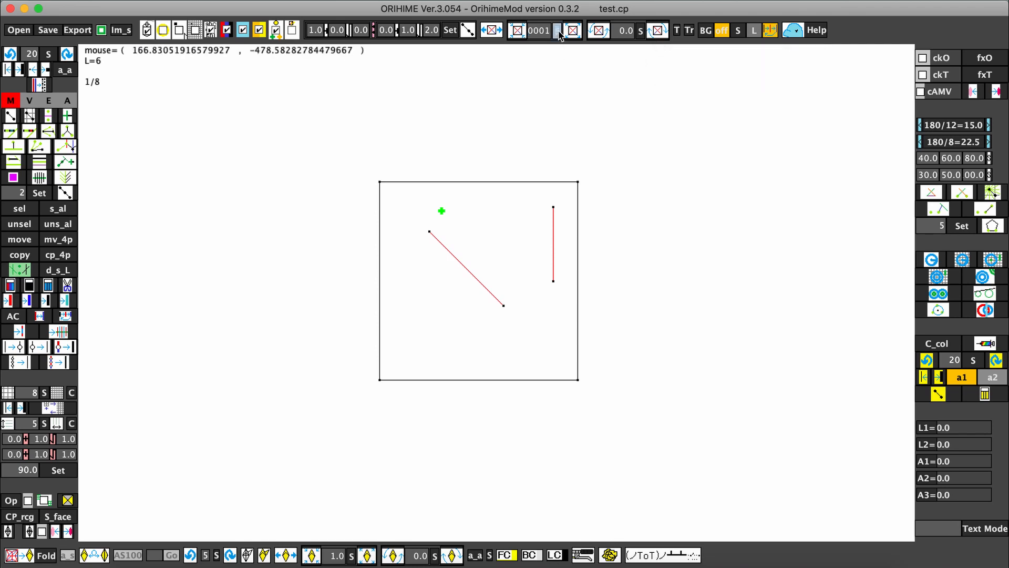
click(559, 33)
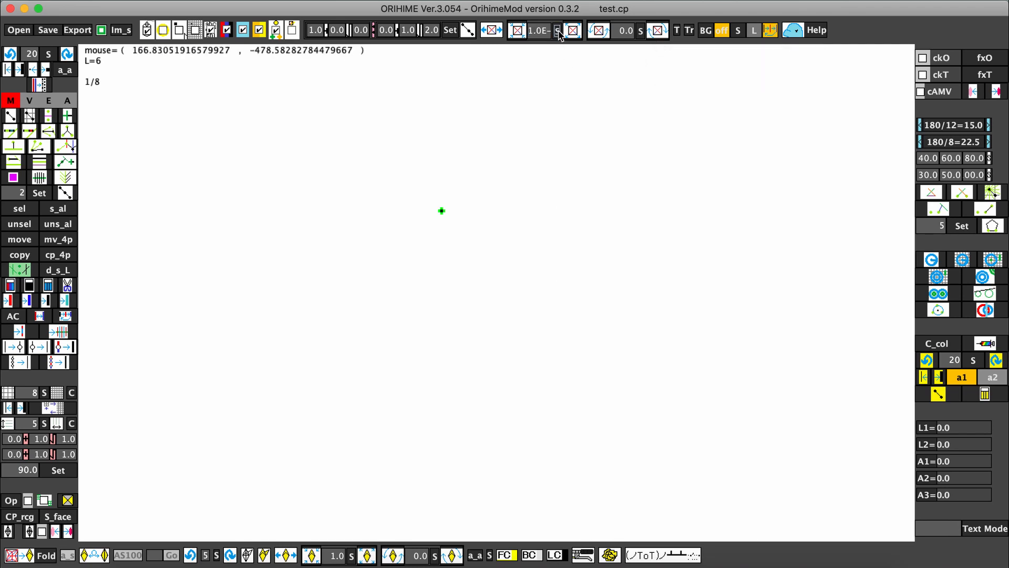
click(522, 32)
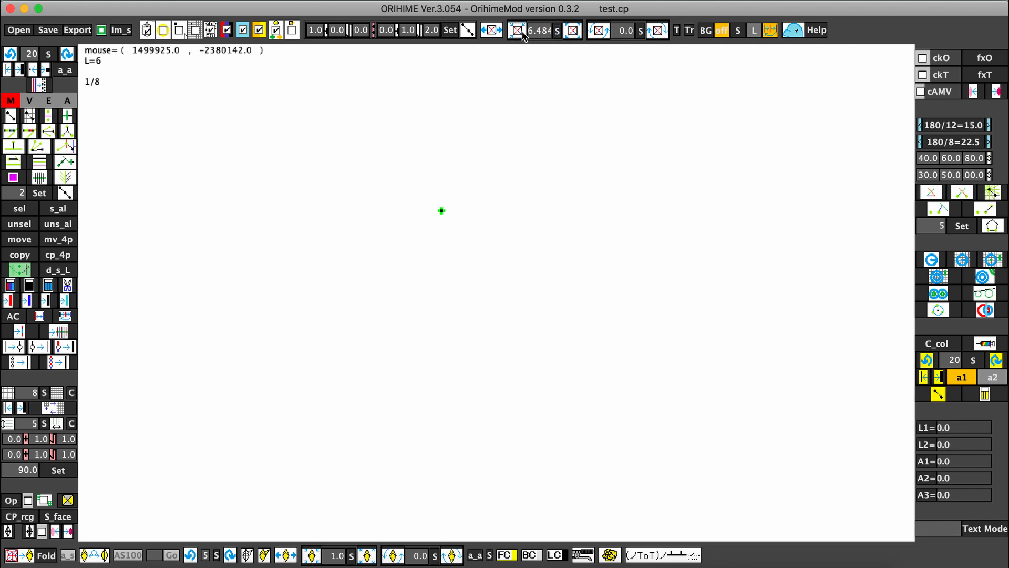
click(522, 32)
click(523, 32)
click(522, 32)
click(522, 33)
click(523, 32)
Step: Set the display scale of the crease pattern to 1
double_click(548, 30)
text(1.5)
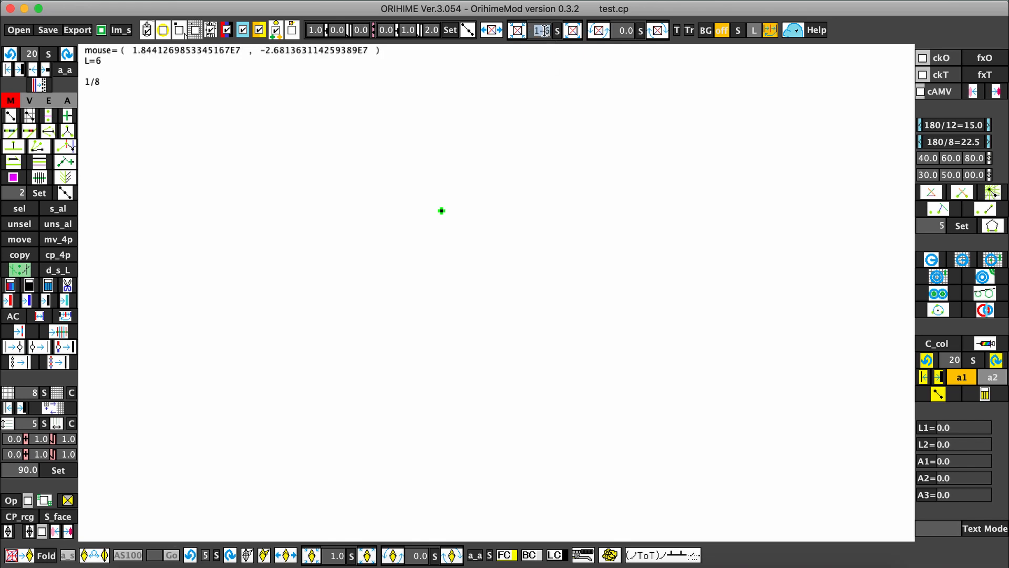
key(BackSpace)
text(1)
click(558, 31)
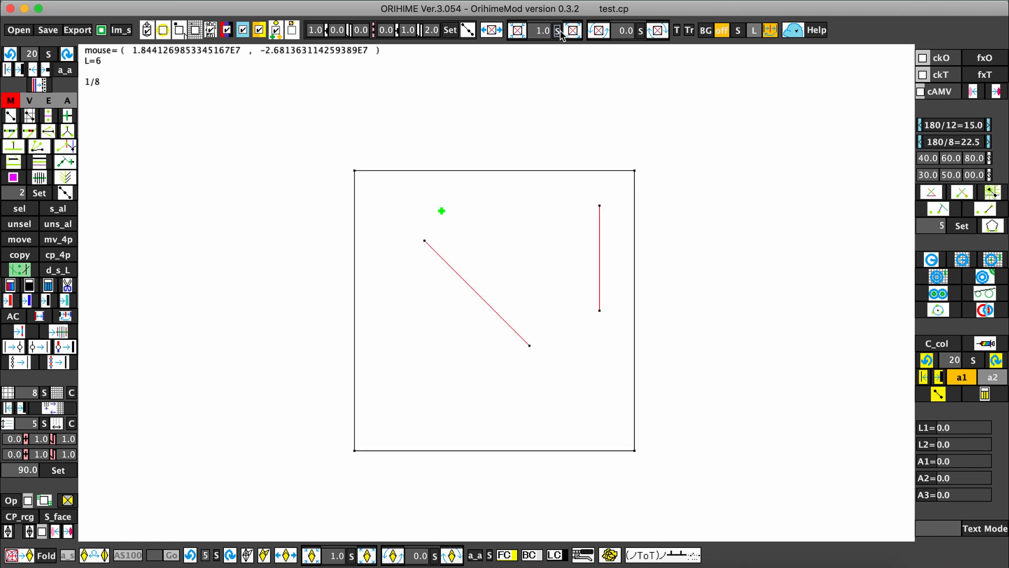
Step: Try shrinking and enlarging the crease pattern display, and restore its display scale to 1
scroll(504, 193, down, 10)
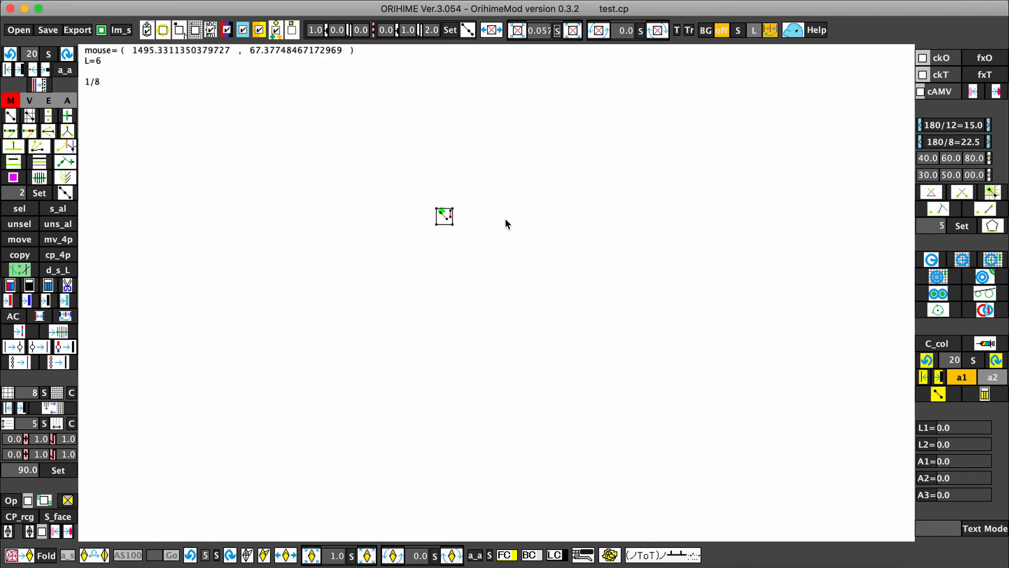
scroll(504, 218, up, 10)
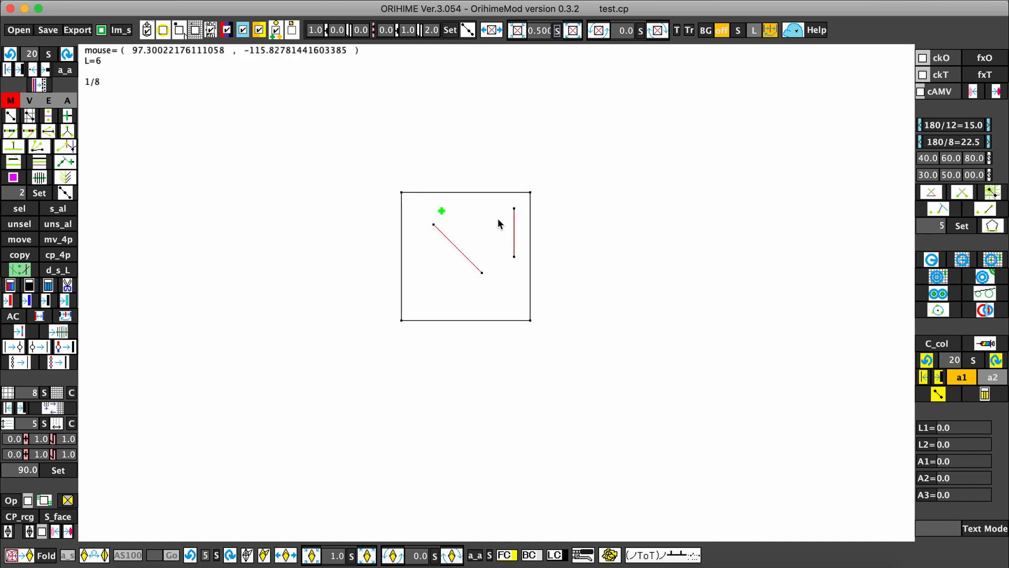
scroll(496, 222, down, 12)
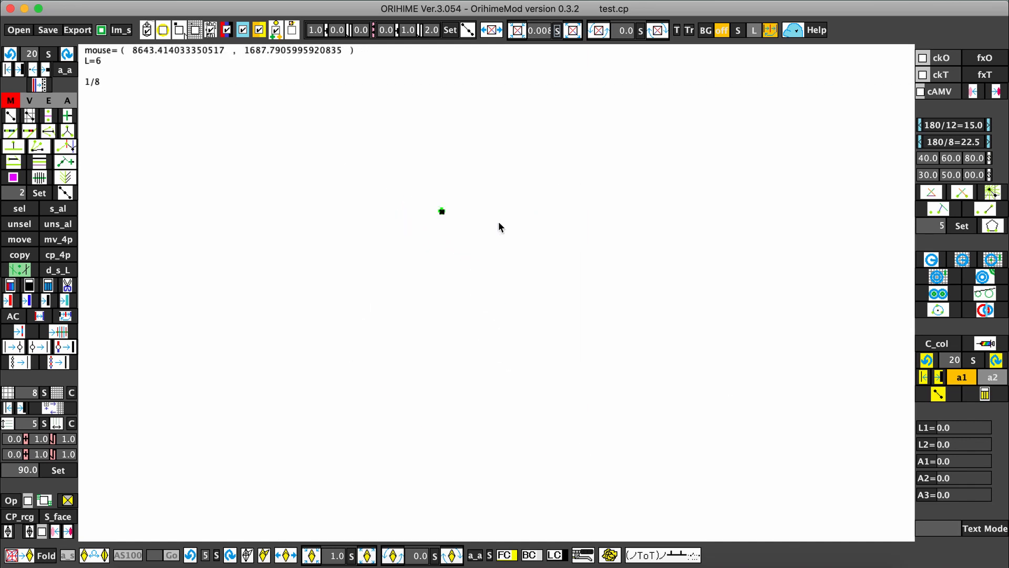
double_click(541, 32)
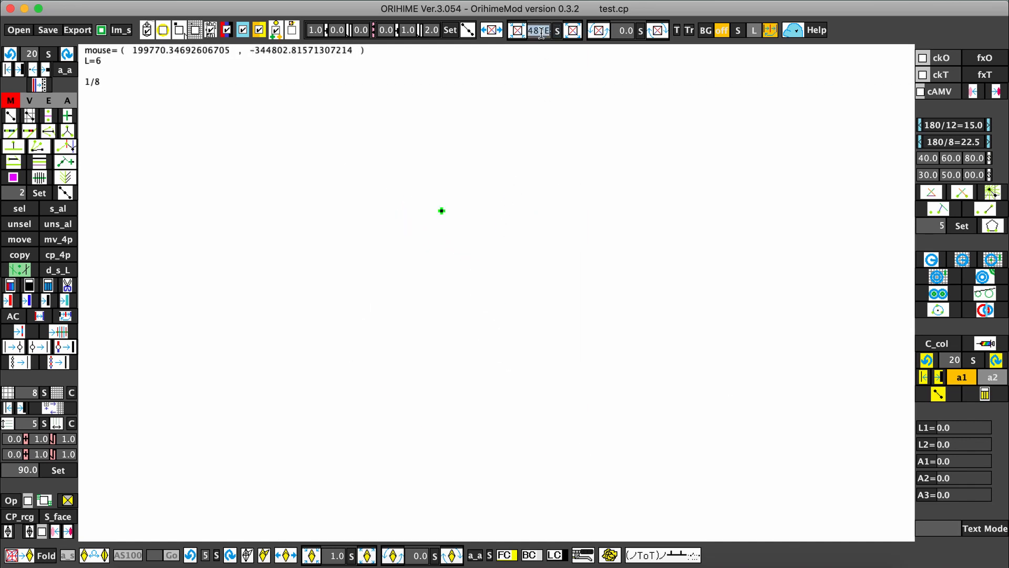
text(1)
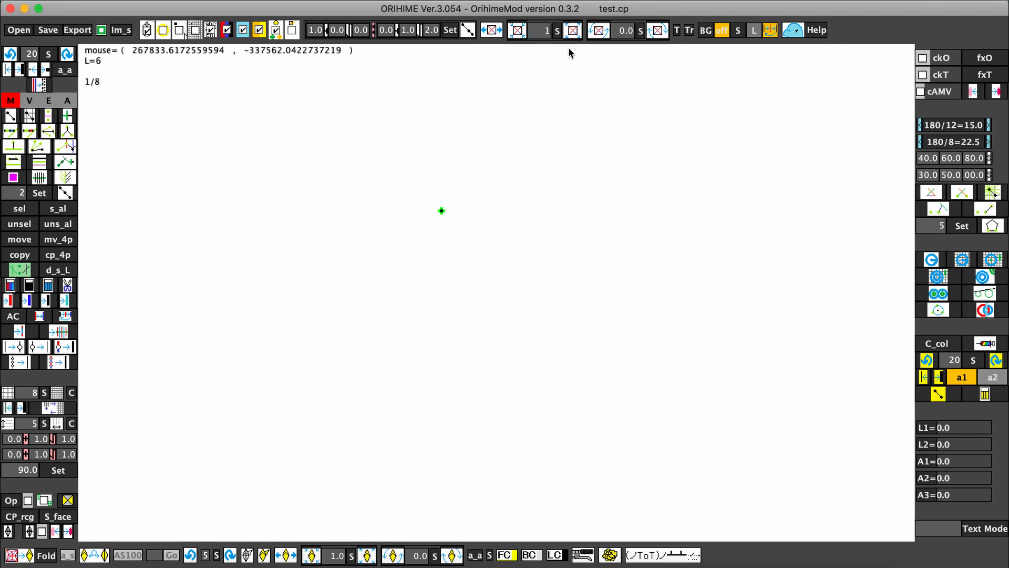
text(-41)
click(557, 32)
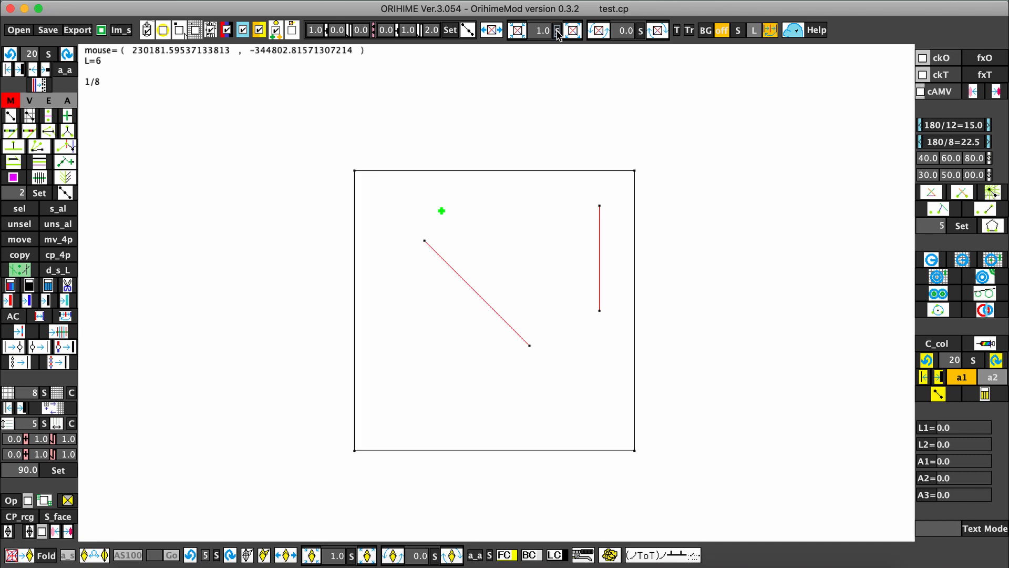
Step: Enlarge the crease pattern slightly, rotate its display counterclockwise four steps of 11.25 degrees, and turn it back to 0
scroll(496, 267, down, 1)
scroll(494, 268, up, 3)
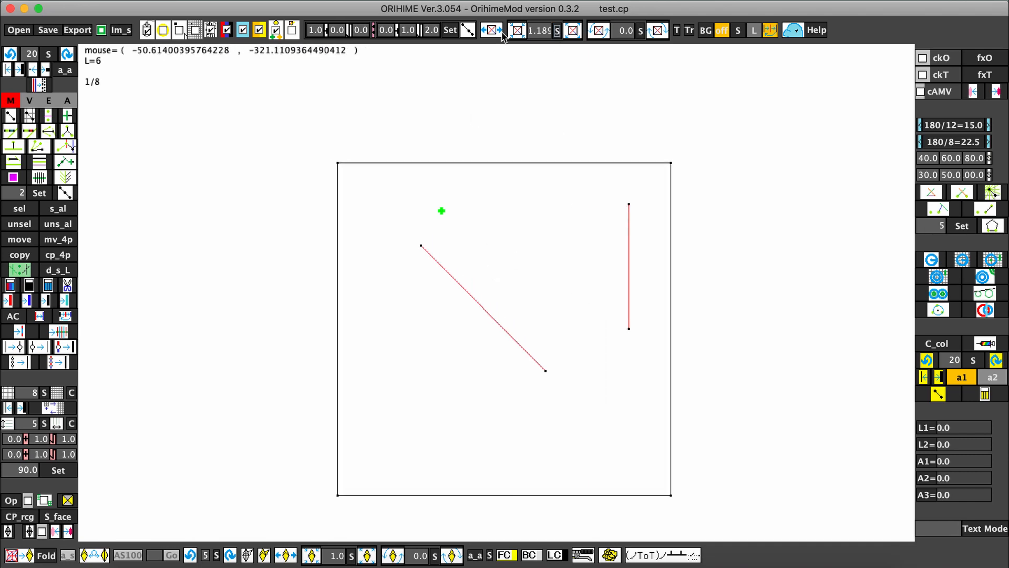
click(599, 31)
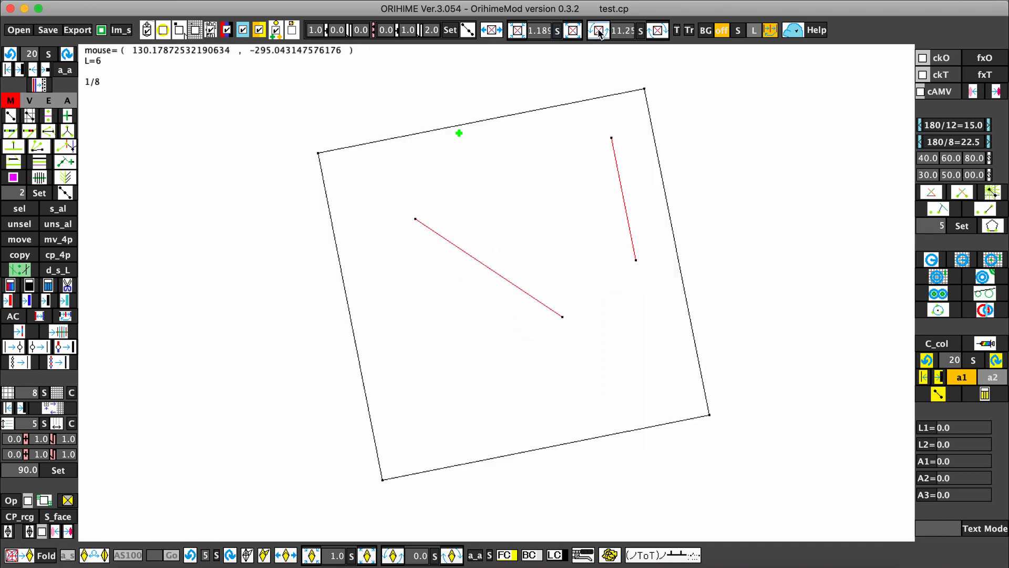
click(598, 30)
click(598, 30)
click(599, 31)
click(658, 30)
click(658, 31)
click(658, 30)
click(658, 31)
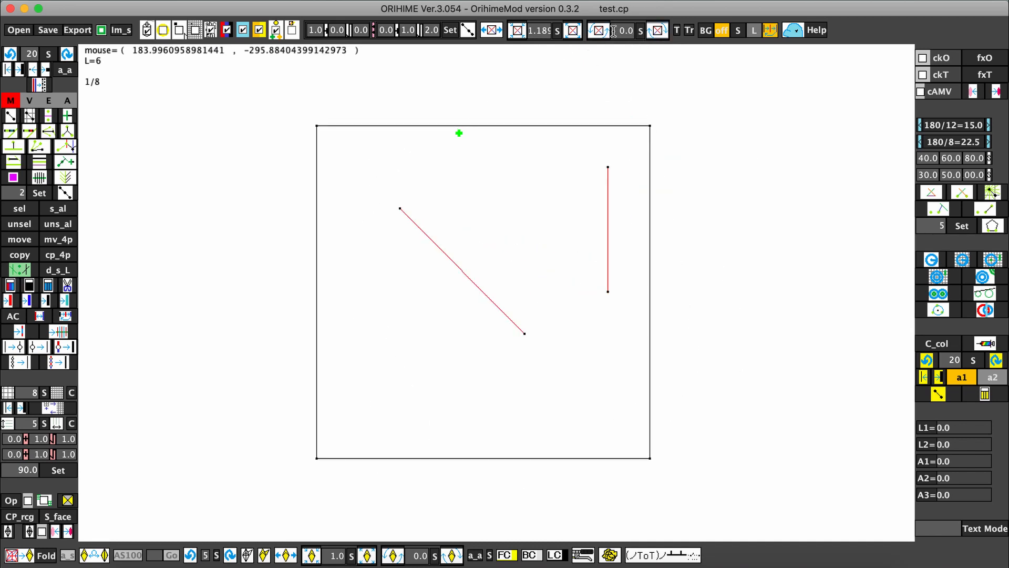
Step: Toggle the crease lines off and on, and draw cyan and orange auxiliary lines linking the paper's upper-left corner, the diagonal crease and the vertical crease
click(227, 32)
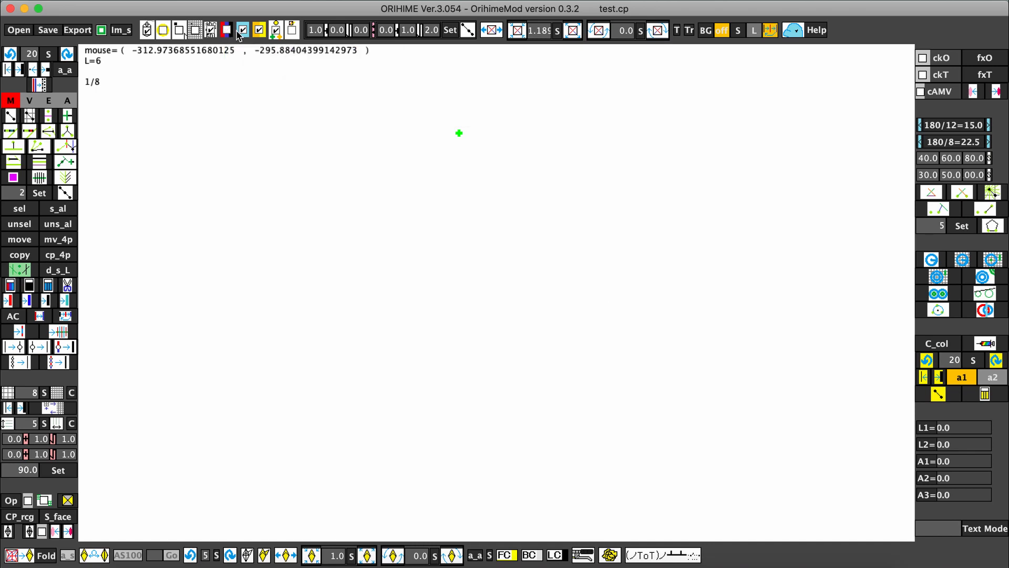
click(227, 30)
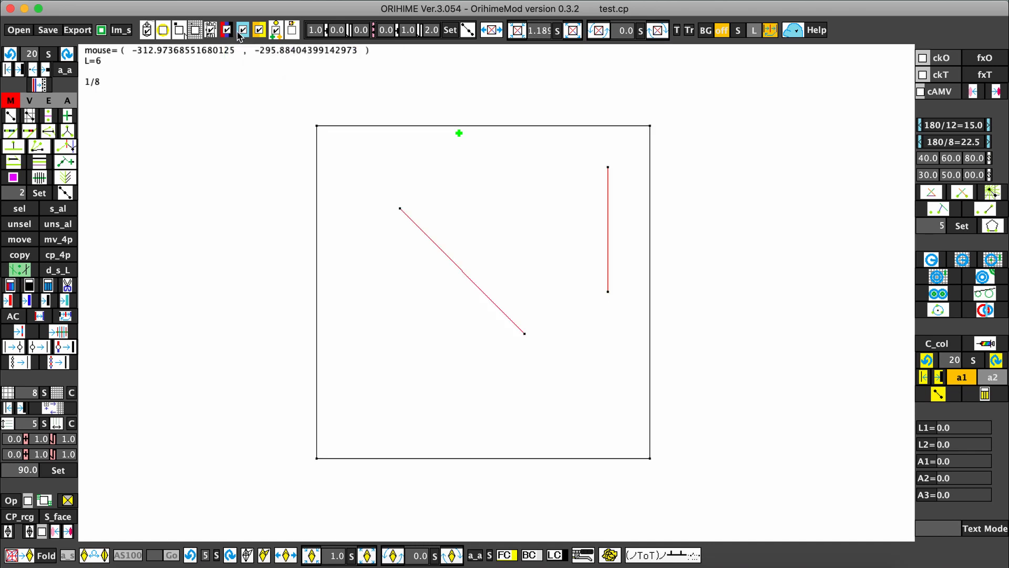
click(63, 105)
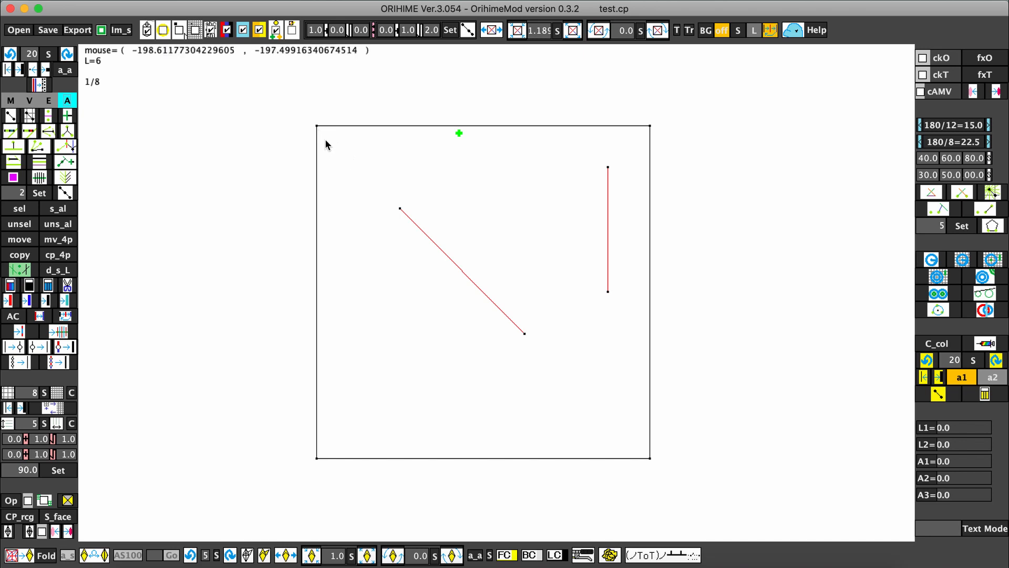
drag(317, 126, 610, 173)
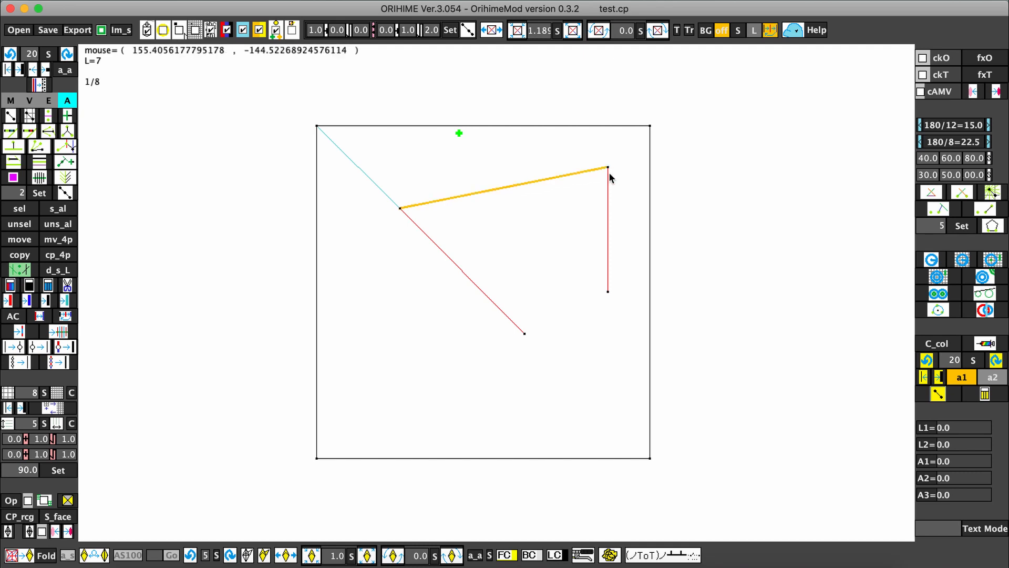
Step: Toggle the display of the mountain and valley lines and of the auxiliary lines off and back on
click(262, 28)
click(259, 29)
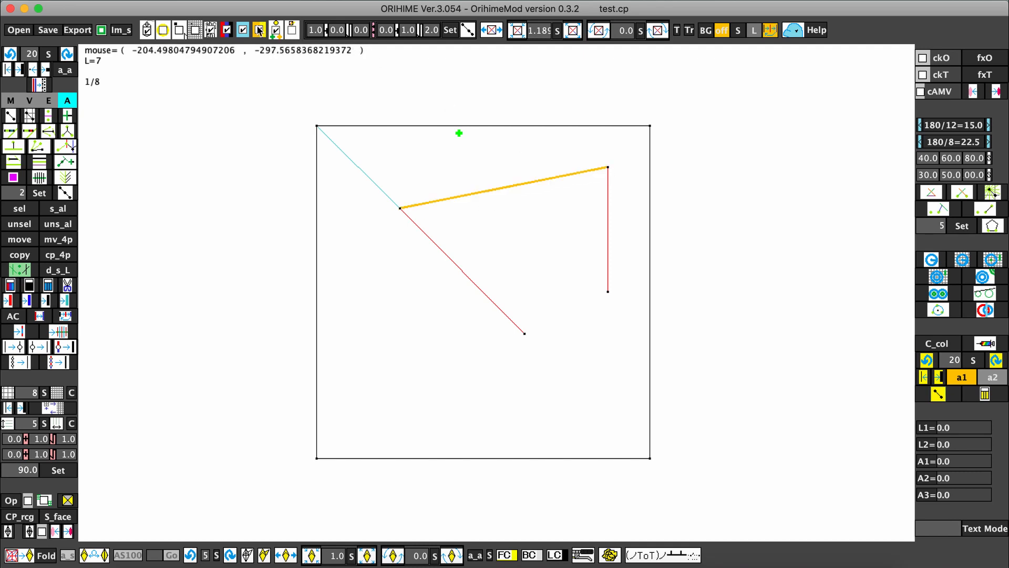
click(242, 29)
click(227, 29)
click(240, 30)
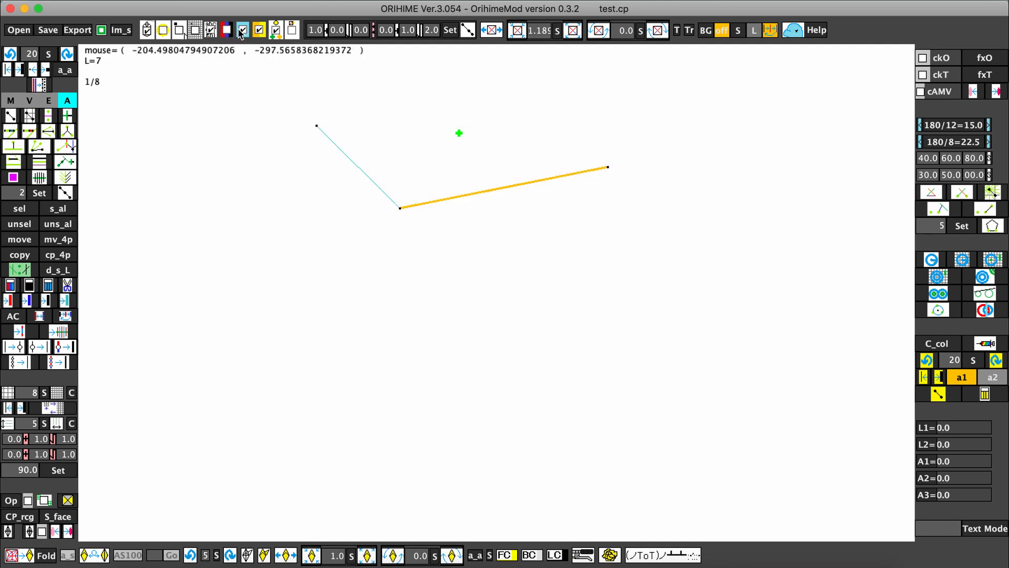
click(229, 31)
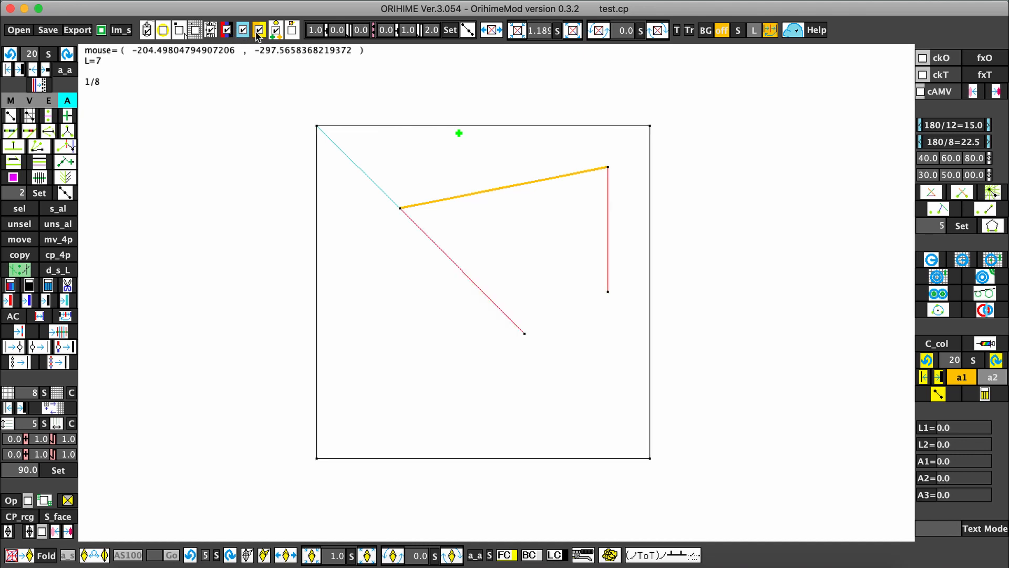
click(258, 31)
click(258, 30)
Step: Erase the auxiliary lines, the diagonal crease and the left, top and right edges, and draw a three-square vertical valley crease one square in from the left
drag(367, 192, 456, 204)
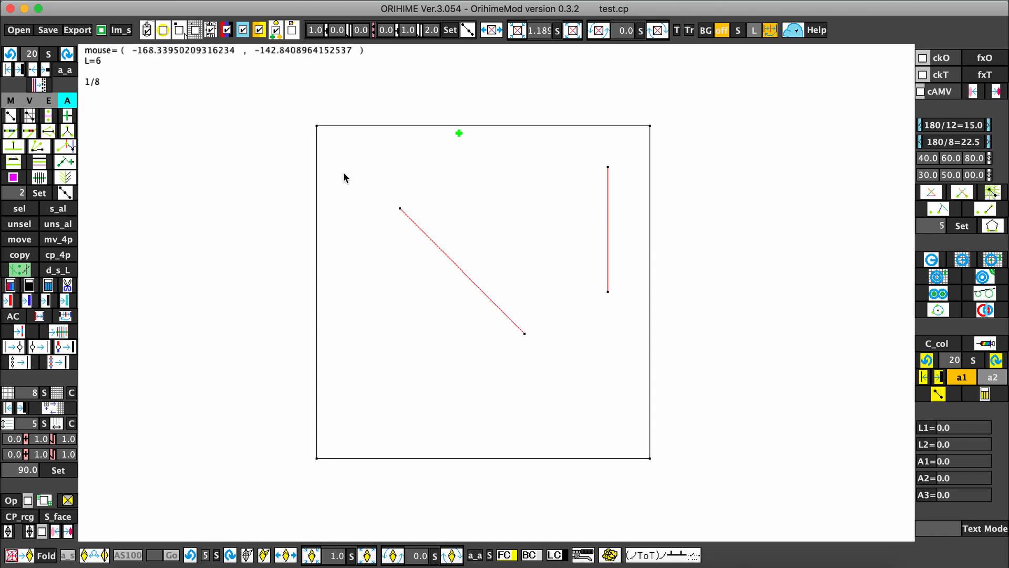
drag(353, 156, 290, 214)
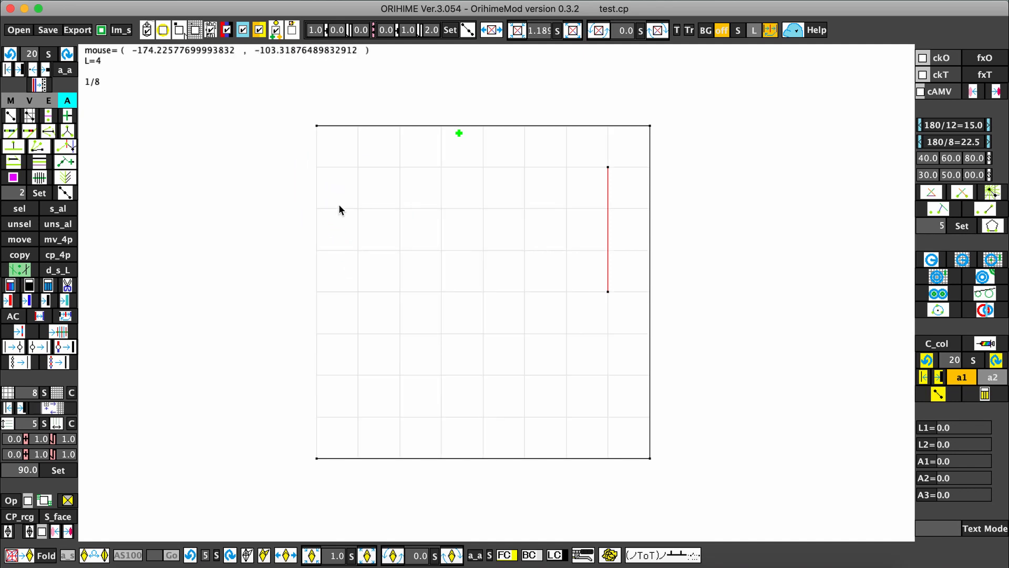
drag(339, 205, 396, 296)
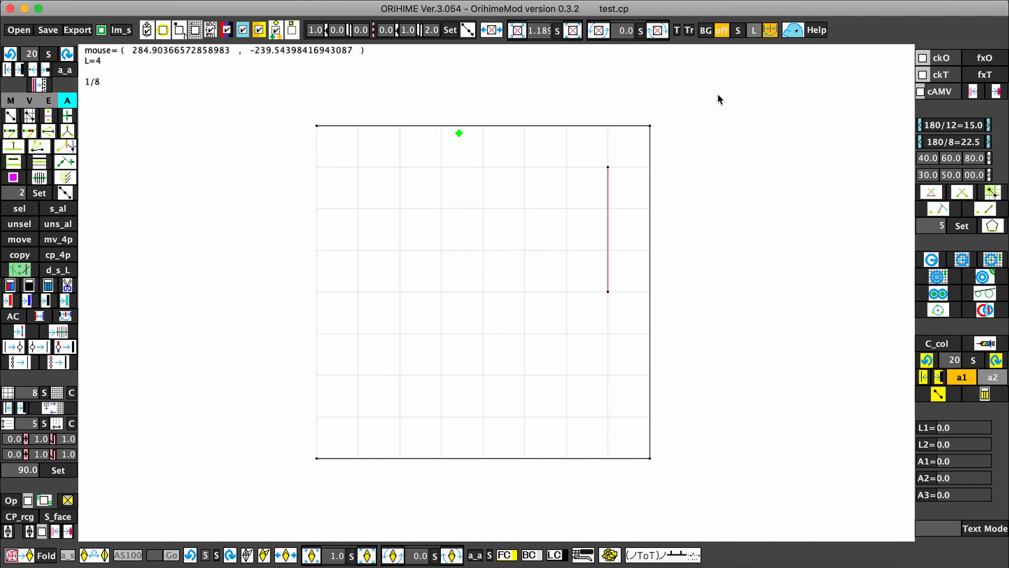
drag(720, 91, 542, 346)
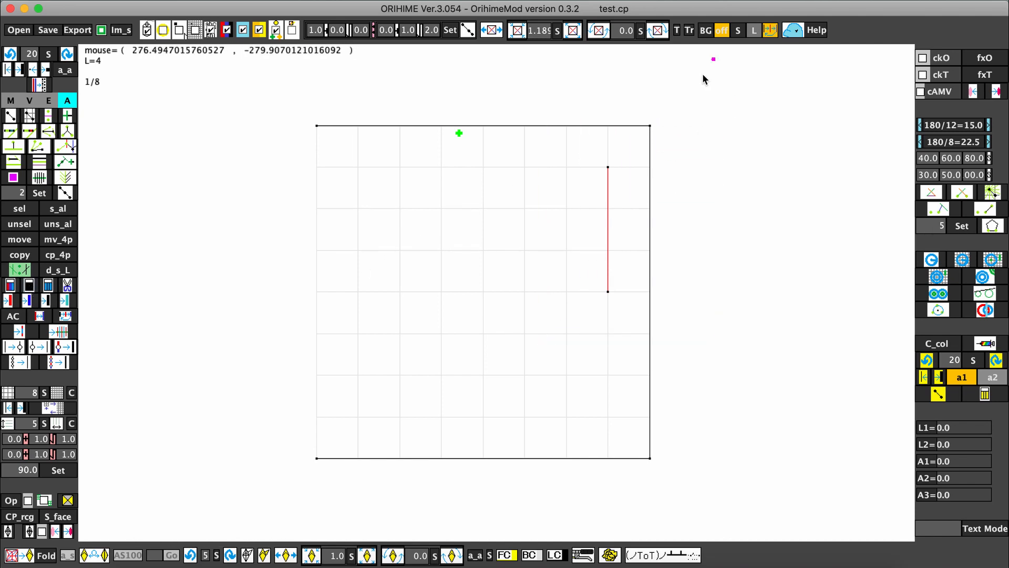
drag(704, 78, 526, 351)
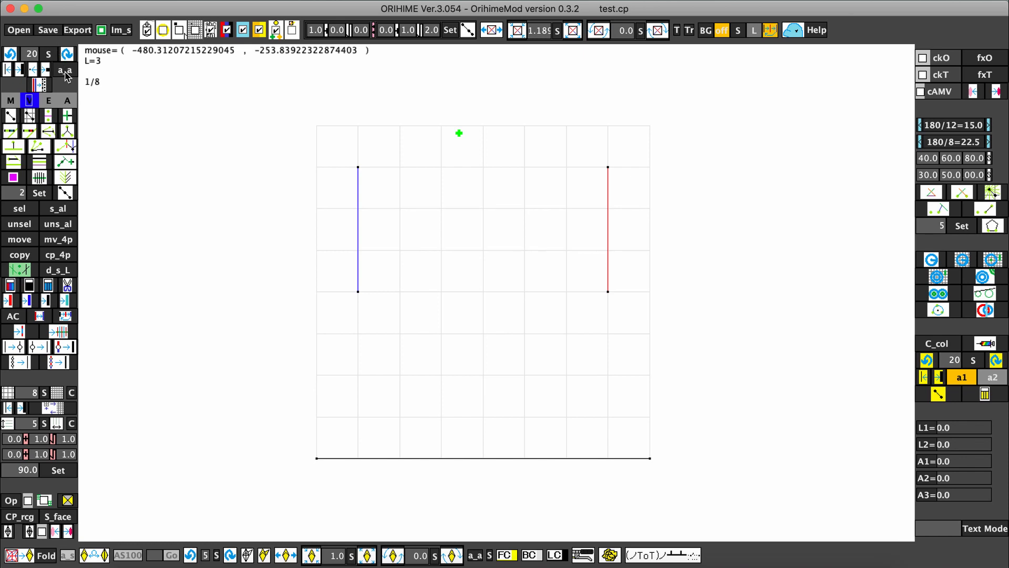
Step: Draw a diagonal valley crease across one grid square beside the vertical valley crease, and toggle anti-aliasing to compare the lines at different magnifications
click(65, 73)
drag(400, 167, 441, 209)
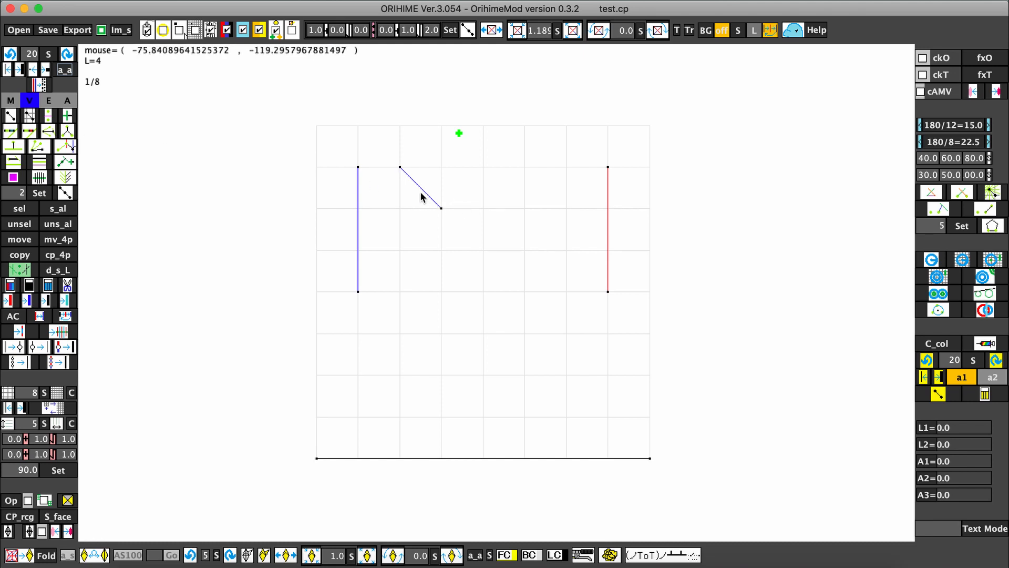
scroll(409, 185, up, 10)
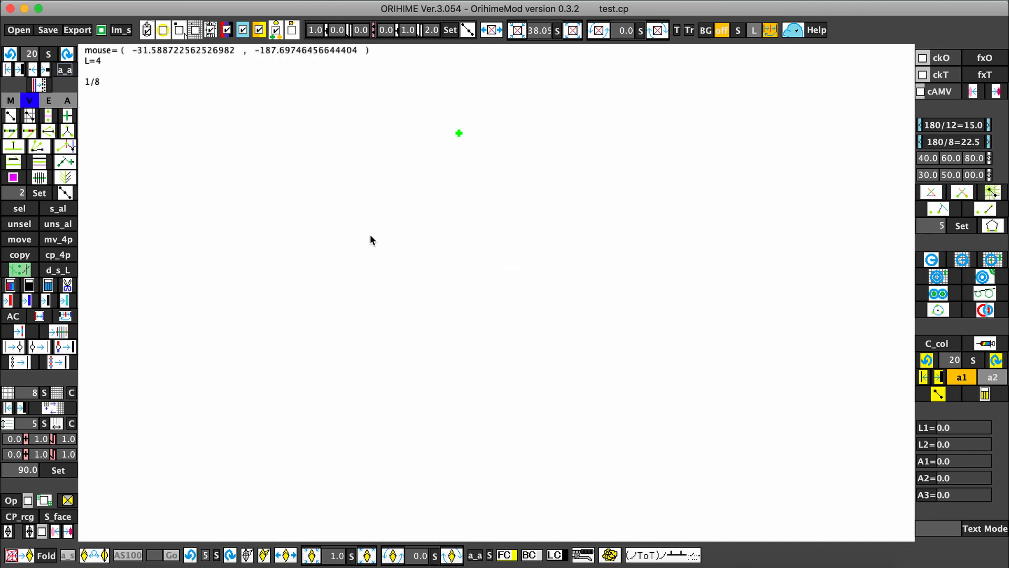
scroll(337, 292, down, 1)
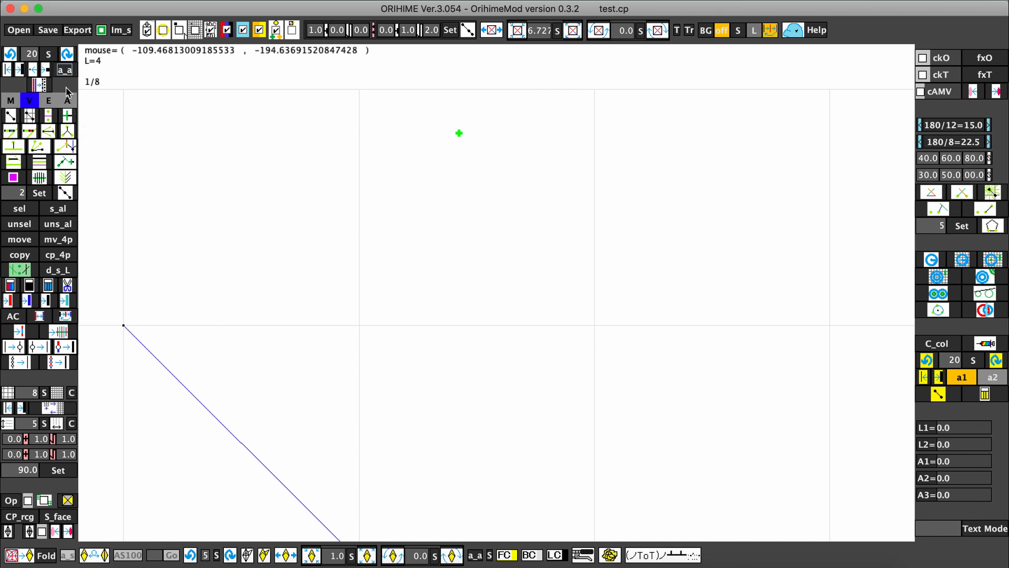
click(65, 71)
scroll(228, 390, down, 10)
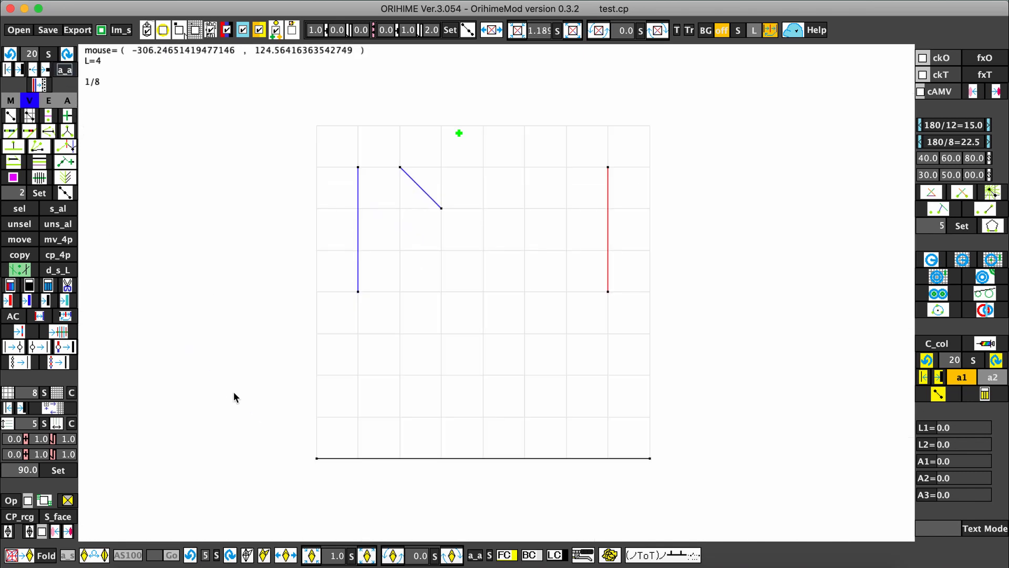
scroll(417, 235, up, 1)
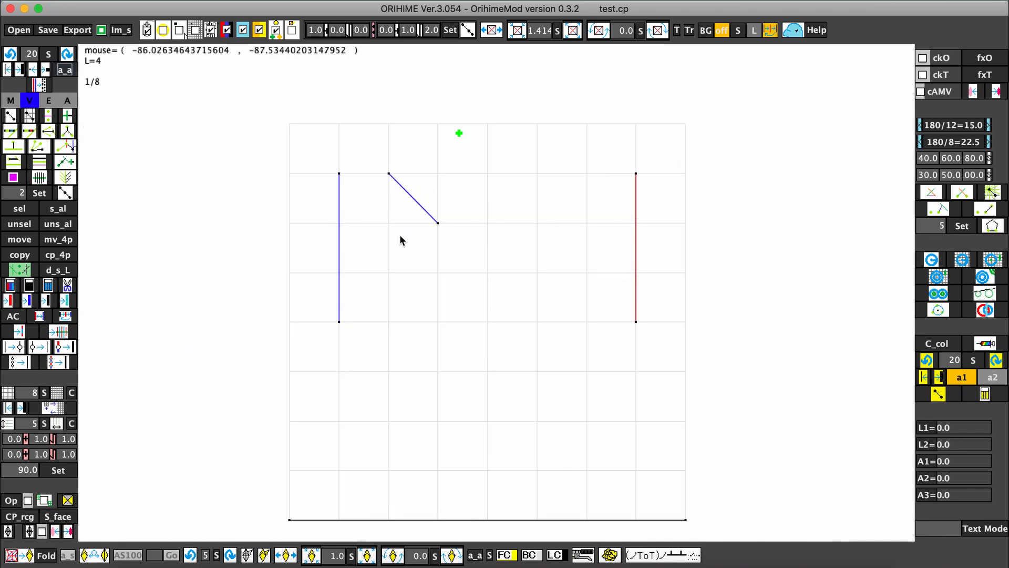
Step: Enlarge the endpoint markers of the creases, and shrink them step by step until none are drawn
click(45, 70)
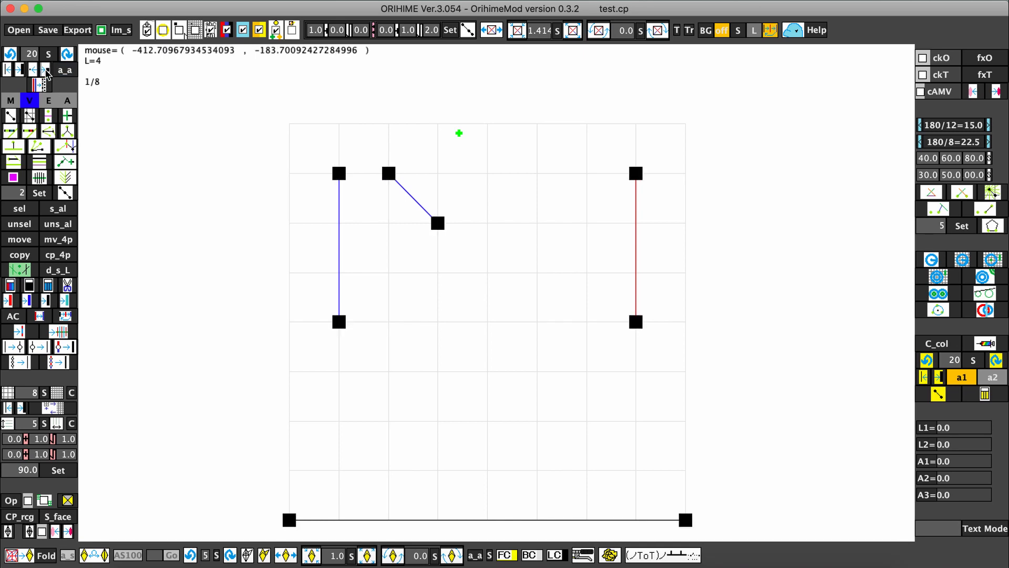
click(33, 71)
click(33, 71)
click(33, 70)
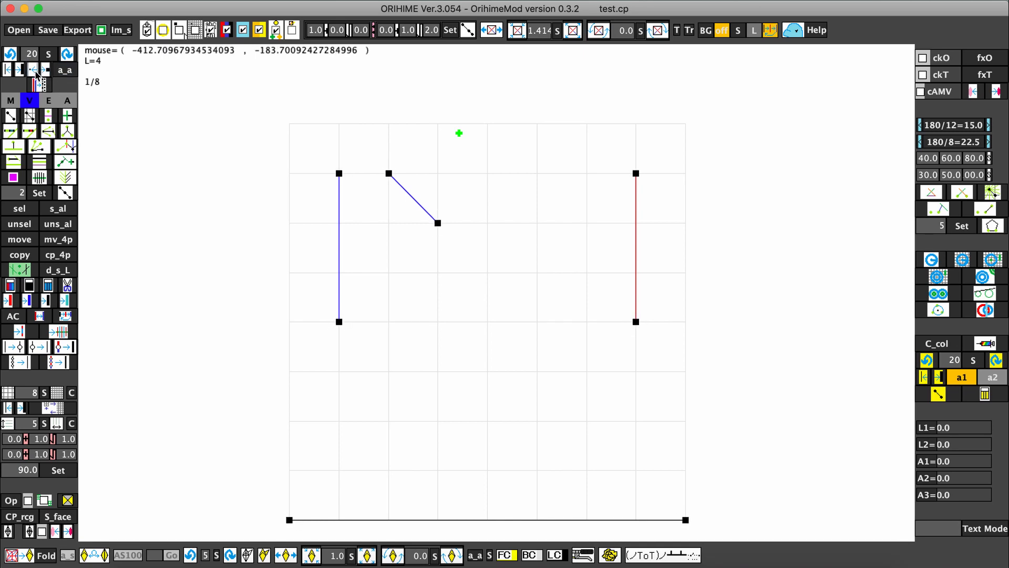
click(33, 71)
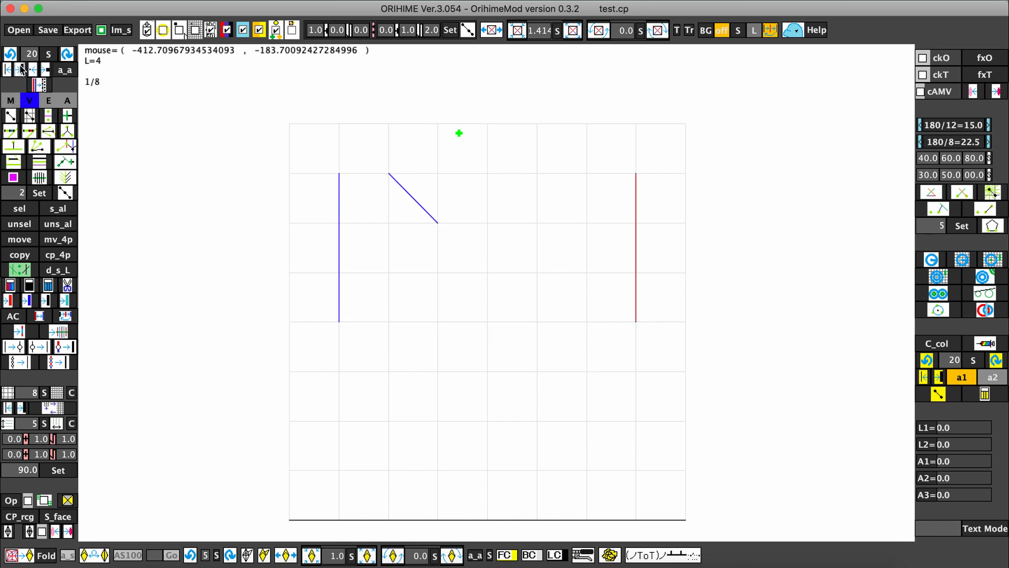
Step: Thicken all crease lines in several steps and thin them back to the finest width
click(20, 68)
click(21, 69)
click(20, 69)
click(20, 69)
click(21, 68)
click(21, 69)
click(20, 69)
click(21, 69)
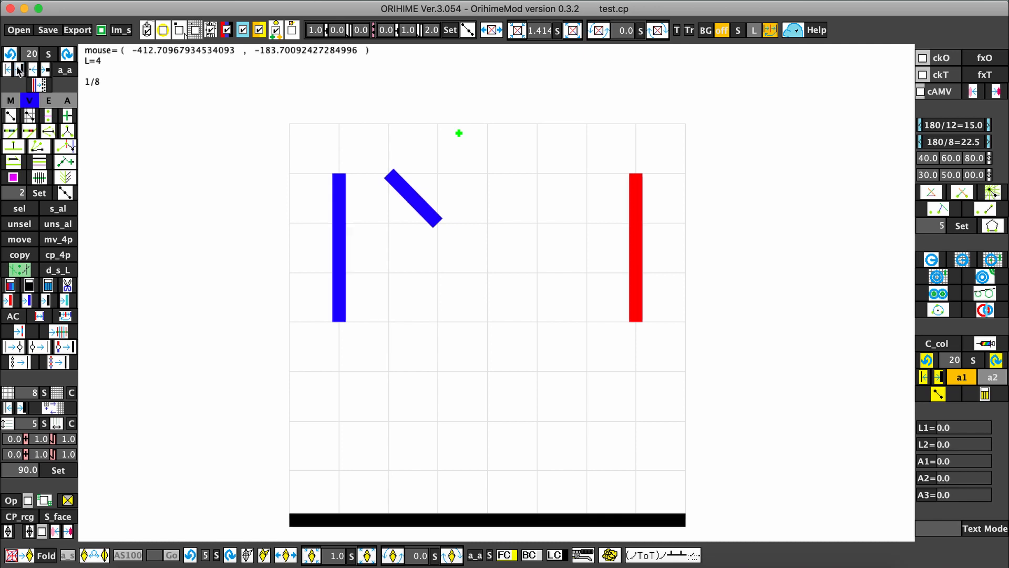
click(7, 70)
click(7, 69)
click(7, 69)
click(7, 70)
click(8, 69)
click(7, 69)
click(7, 69)
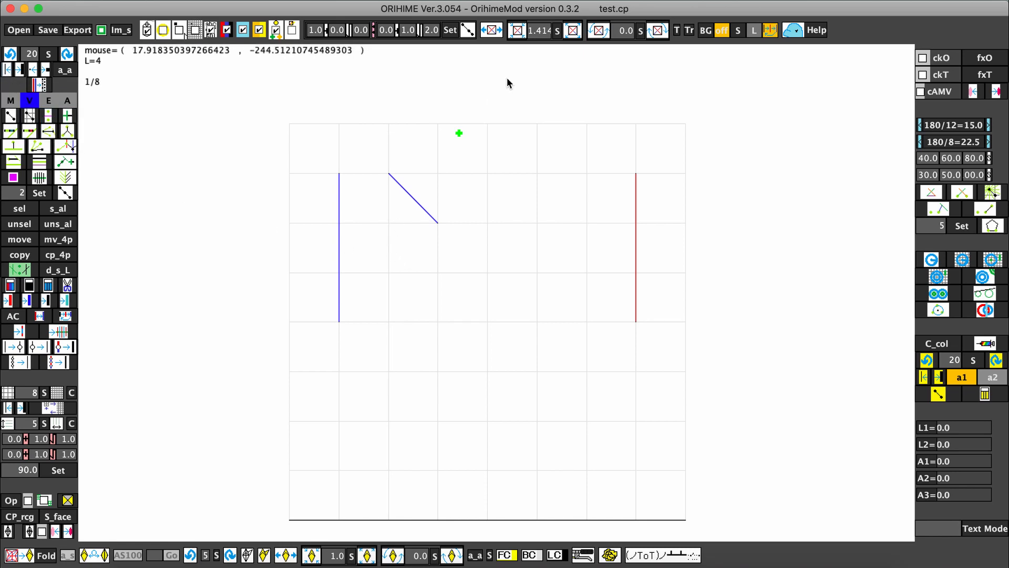
Step: Reduce the display scale to 1.0 and move the crease pattern slightly left and down on the canvas
scroll(483, 100, down, 2)
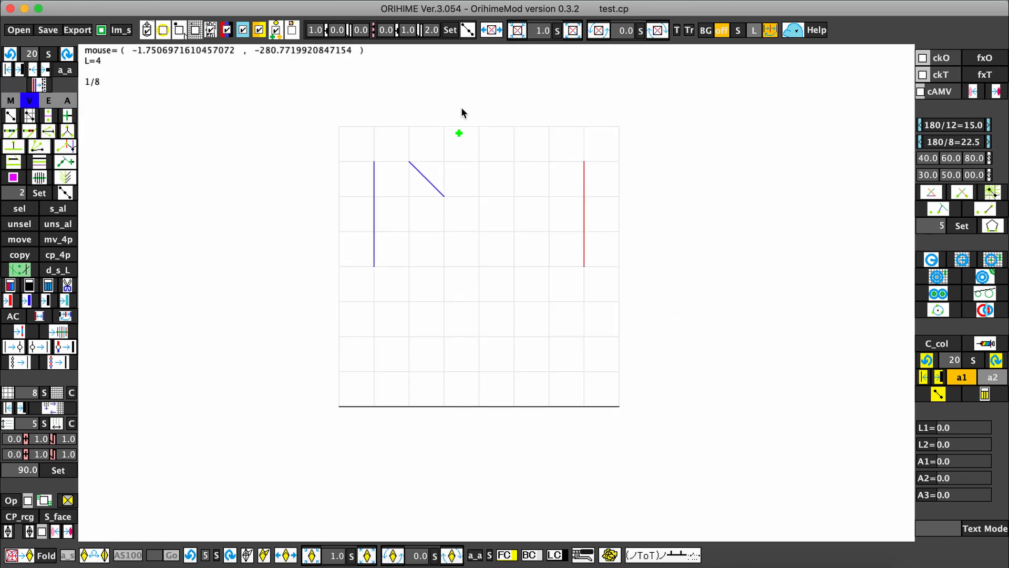
drag(462, 112, 417, 119)
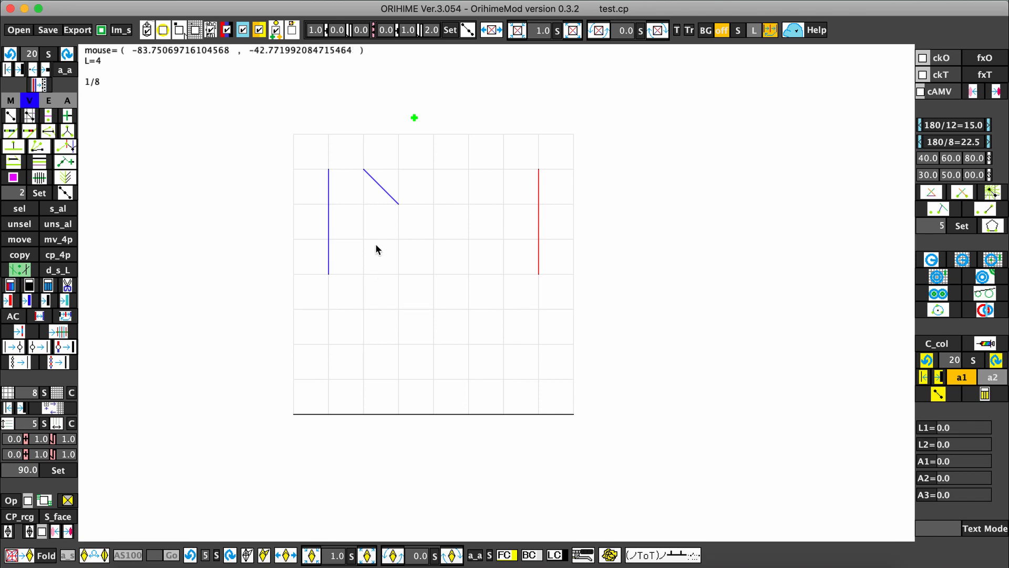
Step: Draw two grid-snapped valley creases in the grid's lower half and two short free-ended valley creases between grid points near its upper middle
click(30, 120)
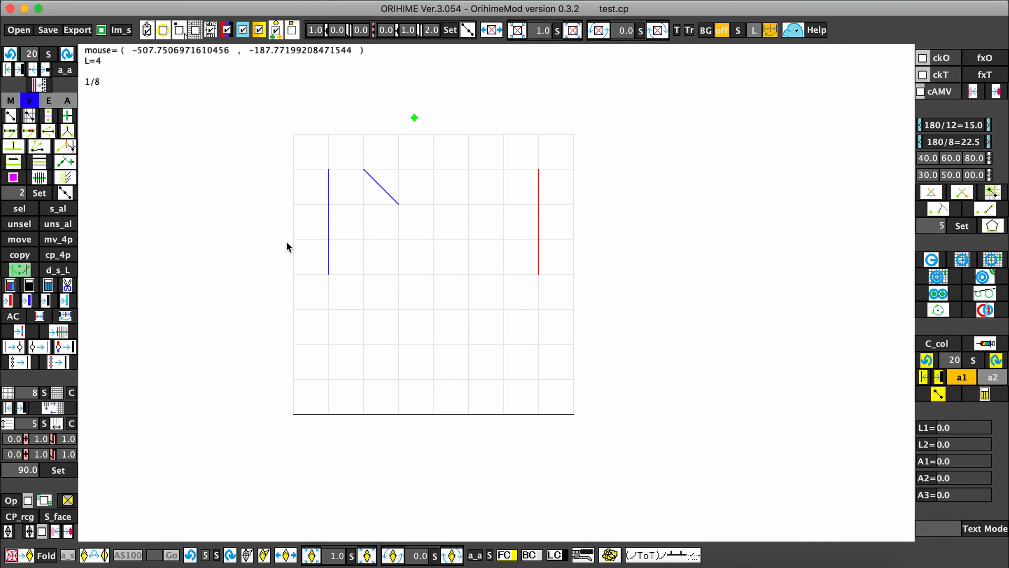
drag(362, 310, 503, 240)
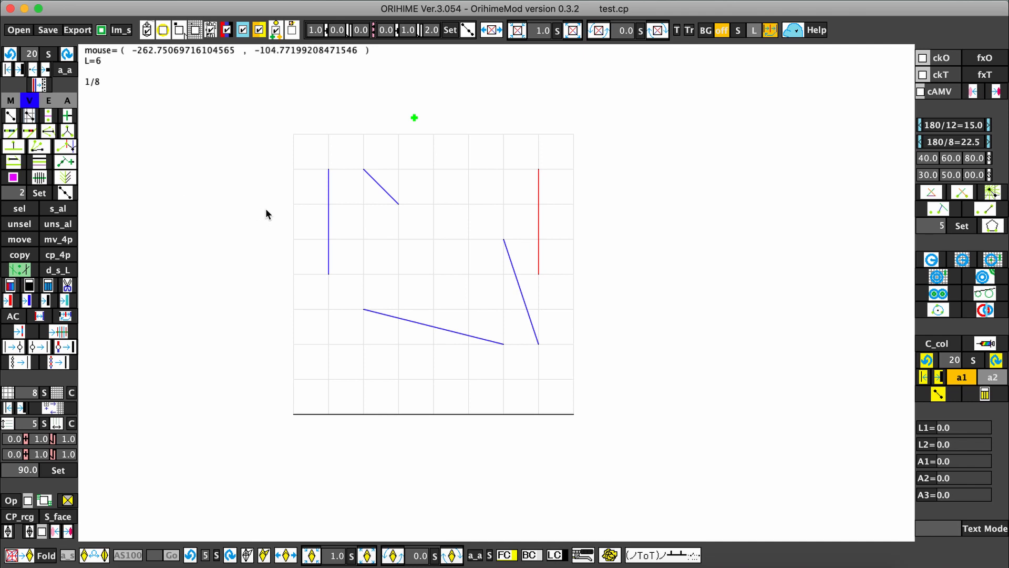
click(14, 120)
drag(413, 181, 416, 230)
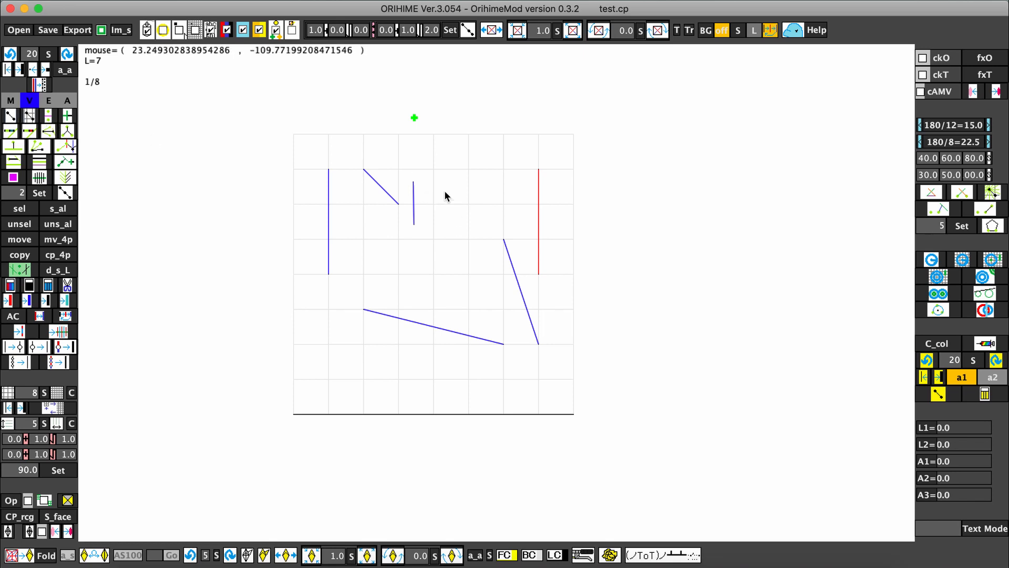
drag(436, 176, 450, 219)
click(9, 117)
drag(433, 169, 453, 219)
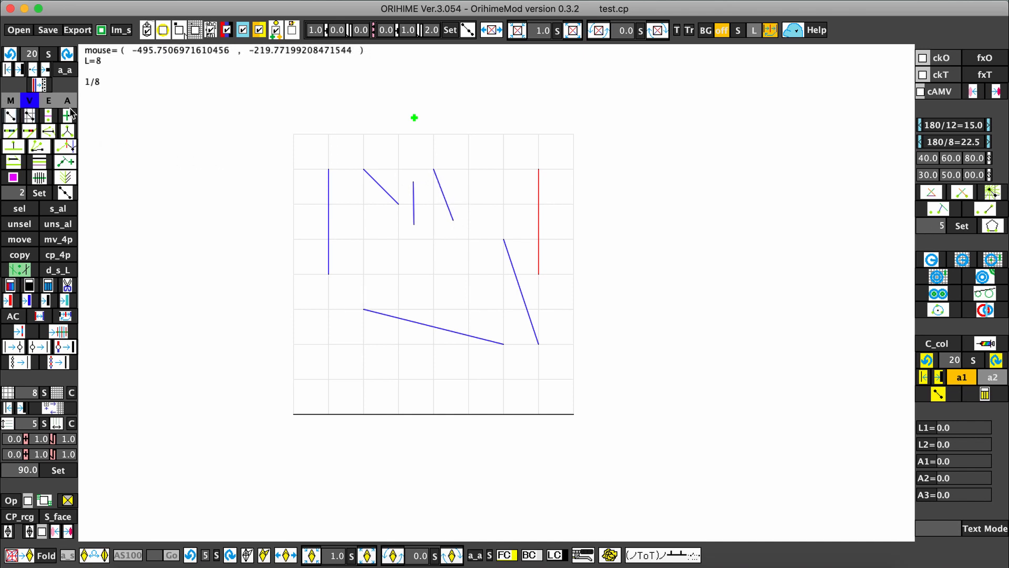
Step: Draw a horizontal mountain crease three squares long from the grid's upper-left corner and a diagonal valley crease across one square of the top row
click(12, 101)
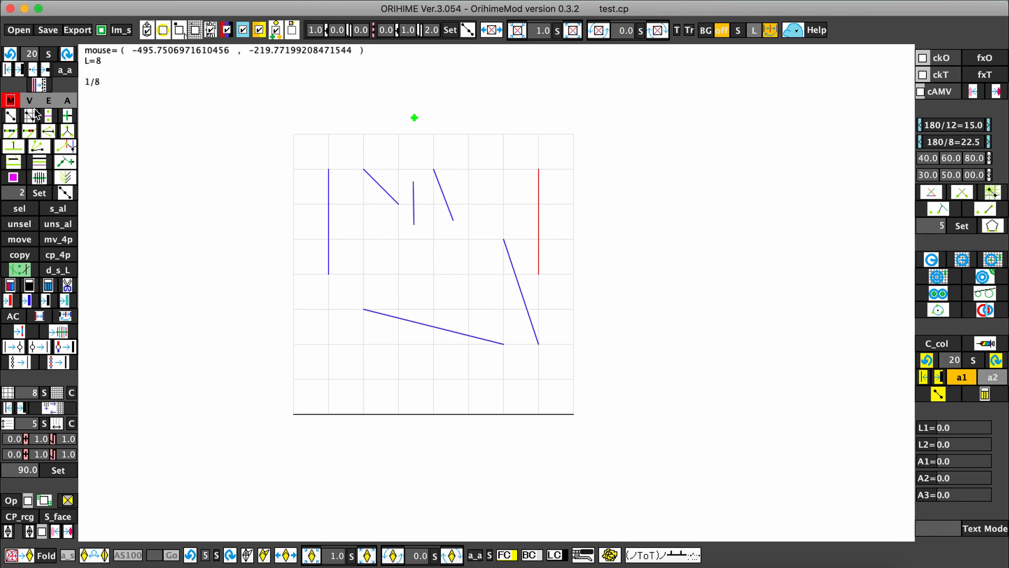
drag(294, 134, 399, 134)
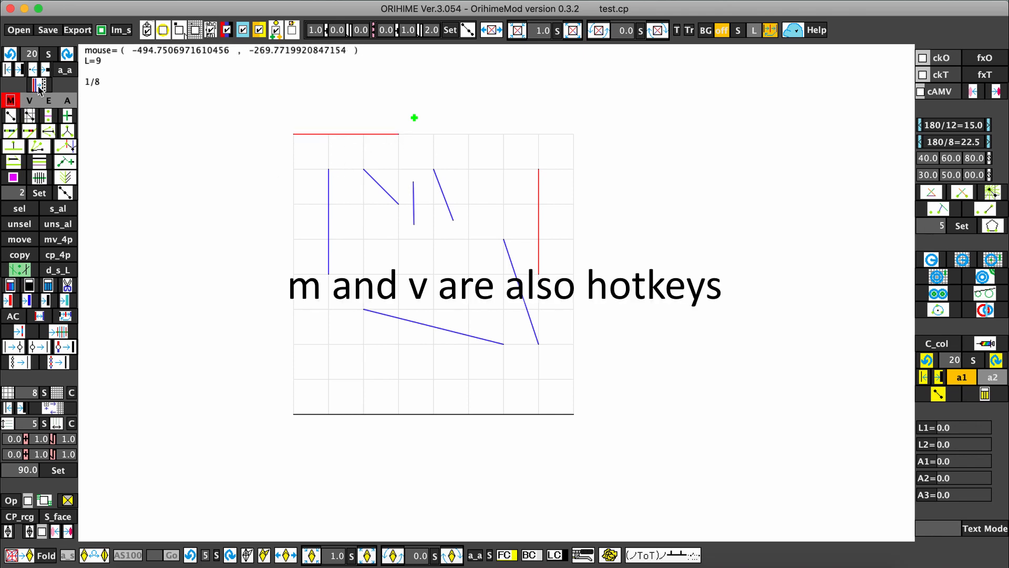
key(v)
drag(468, 135, 503, 169)
Step: Draw edge lines three squares up from the grid's lower-left corner and two squares across, plus a slanted auxiliary line ending at the grid's center
click(49, 100)
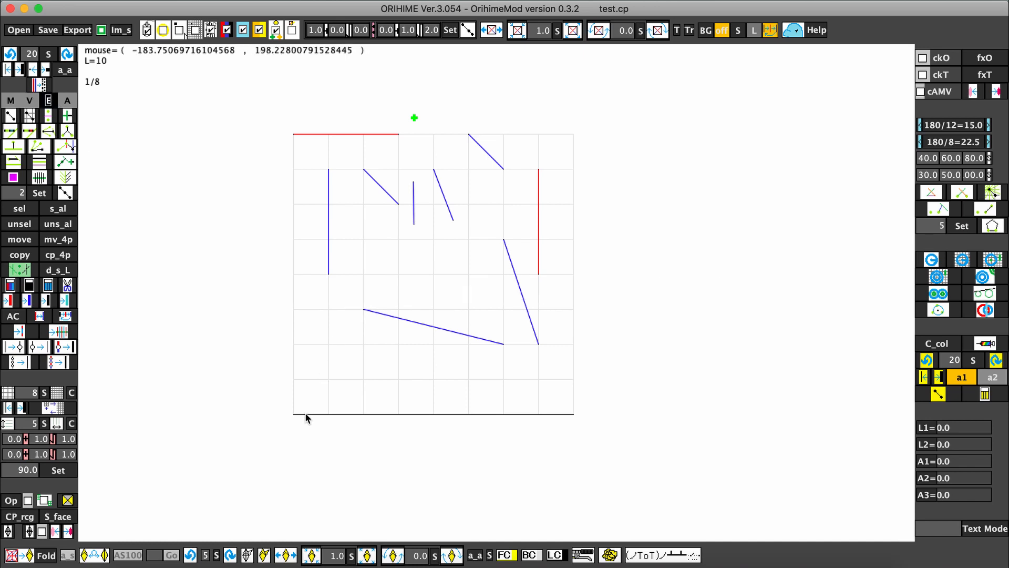
mouse_move(305, 418)
mouse_down()
mouse_move(310, 316)
mouse_move(293, 308)
mouse_up()
drag(294, 307, 367, 312)
click(66, 101)
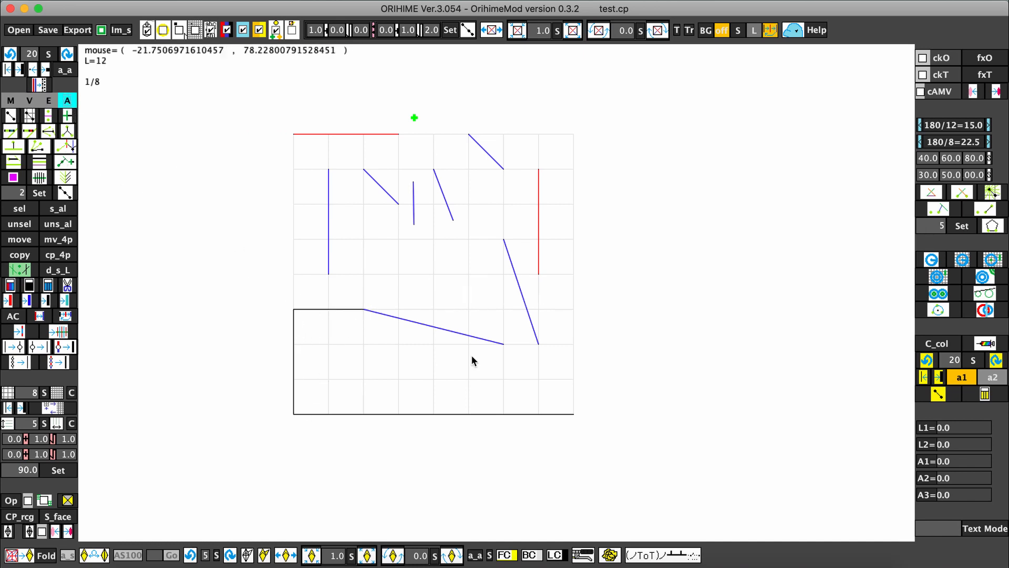
drag(372, 242, 437, 272)
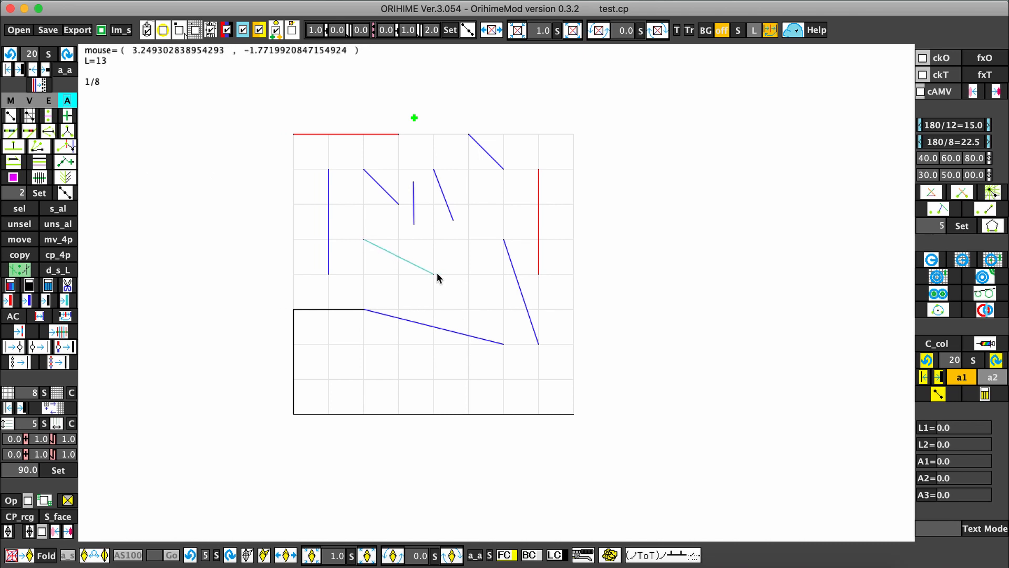
Step: Extend the slanted auxiliary line at both ends to meet the slanted valley crease and the three-square vertical valley crease
key(ctrl+y)
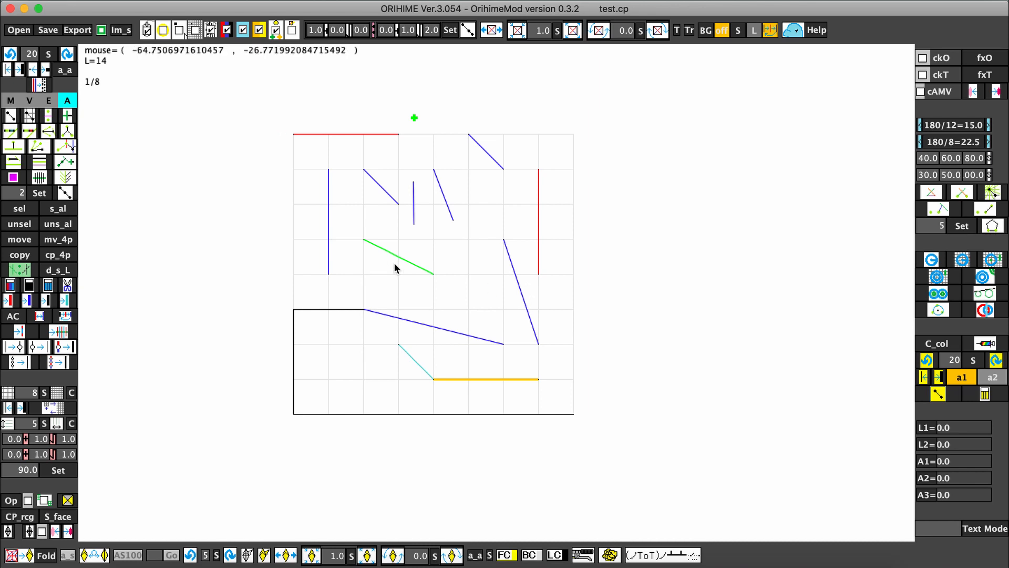
click(310, 261)
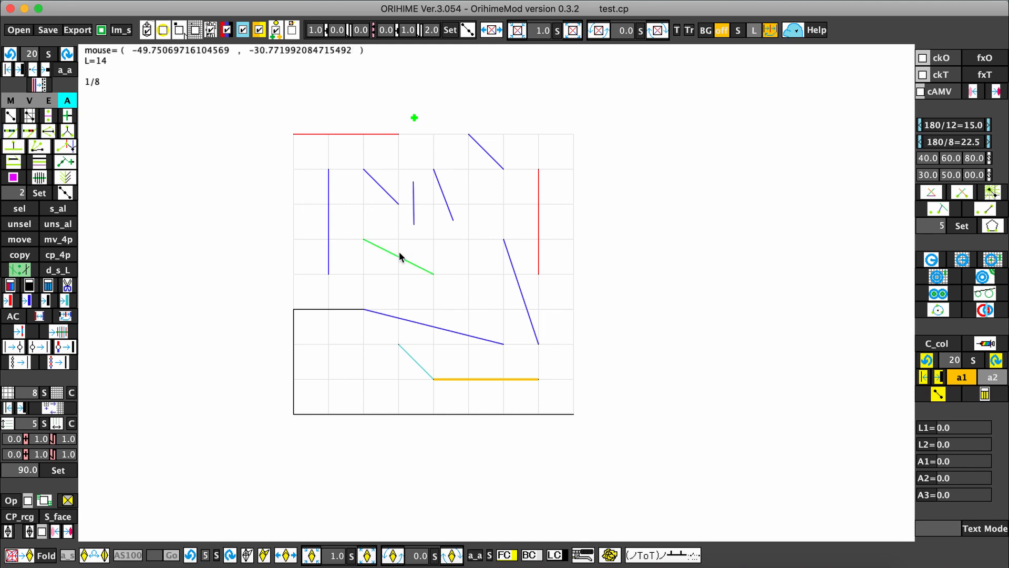
click(529, 316)
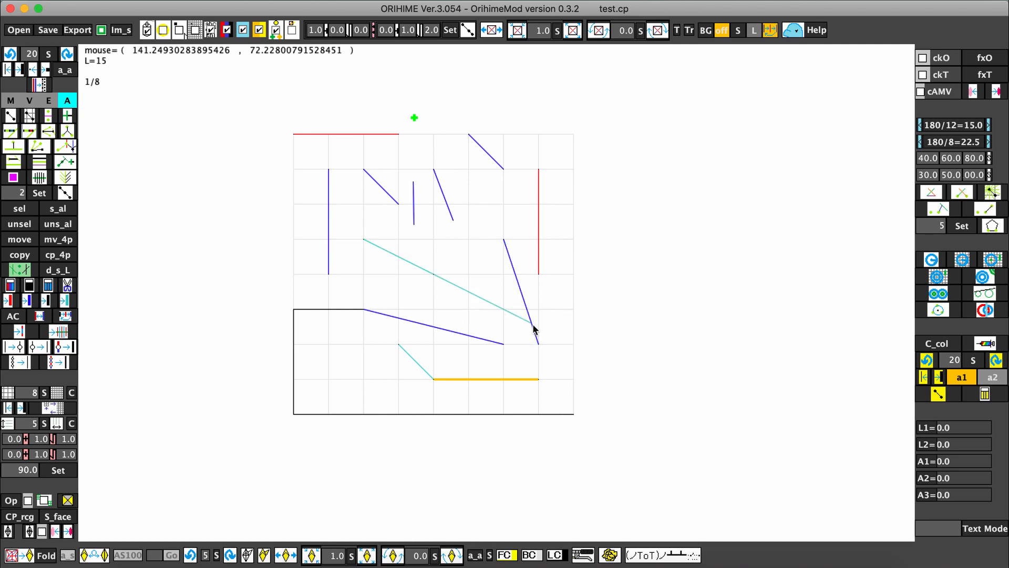
click(394, 259)
click(328, 219)
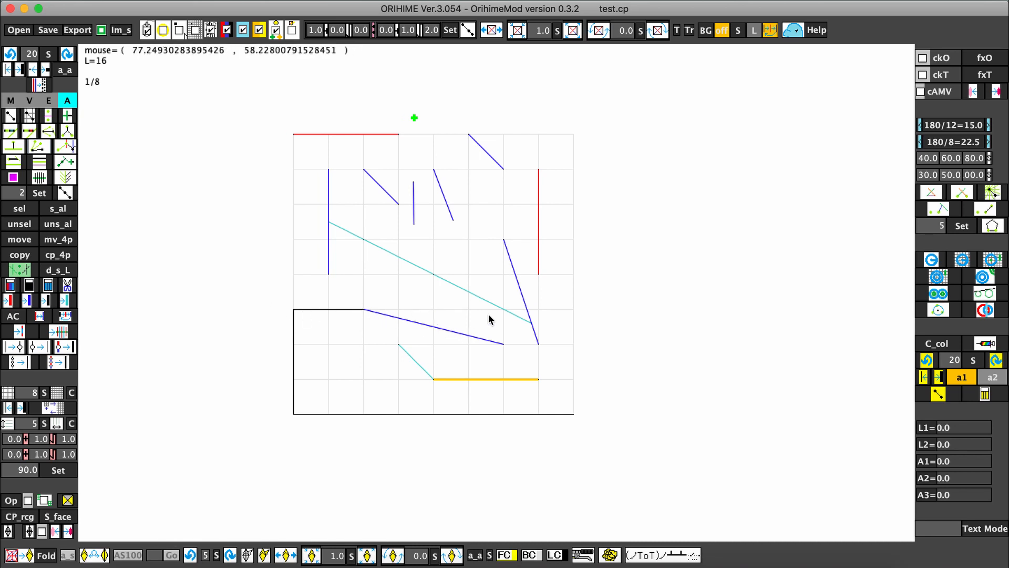
Step: Reflect the long valley crease about the horizontal grid line as an auxiliary line, and reflect that line across the extended auxiliary line
click(503, 344)
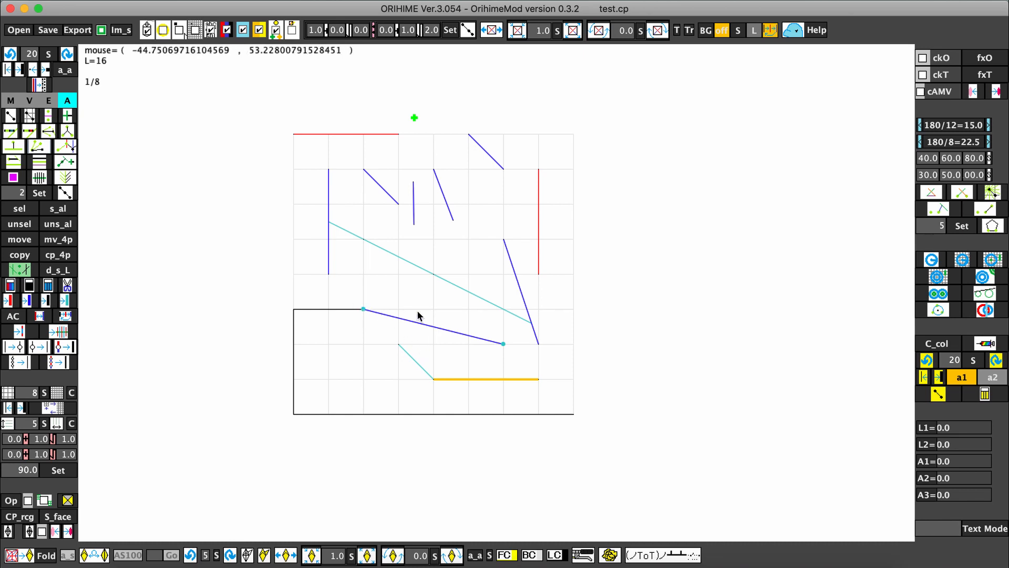
click(469, 313)
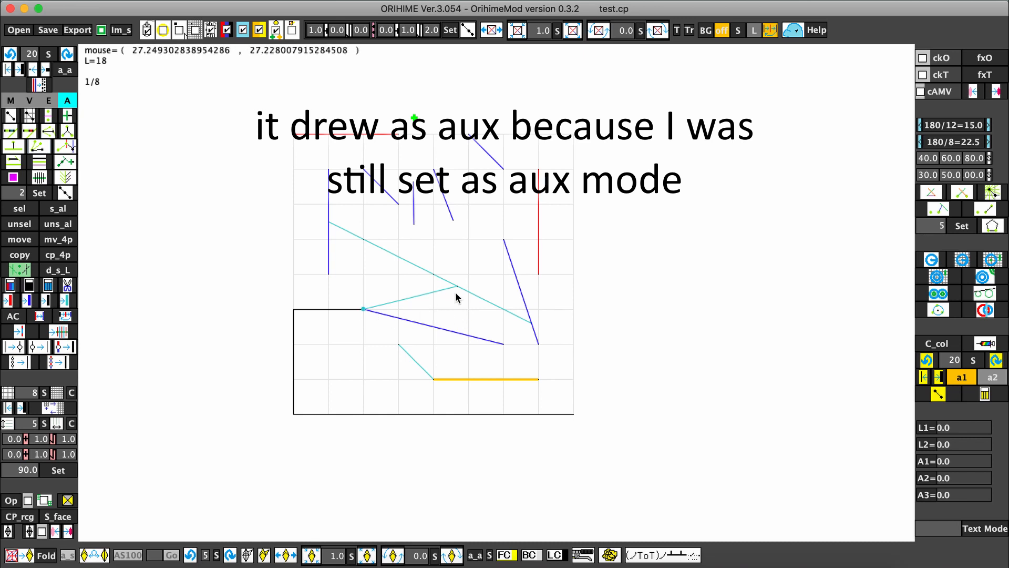
click(331, 221)
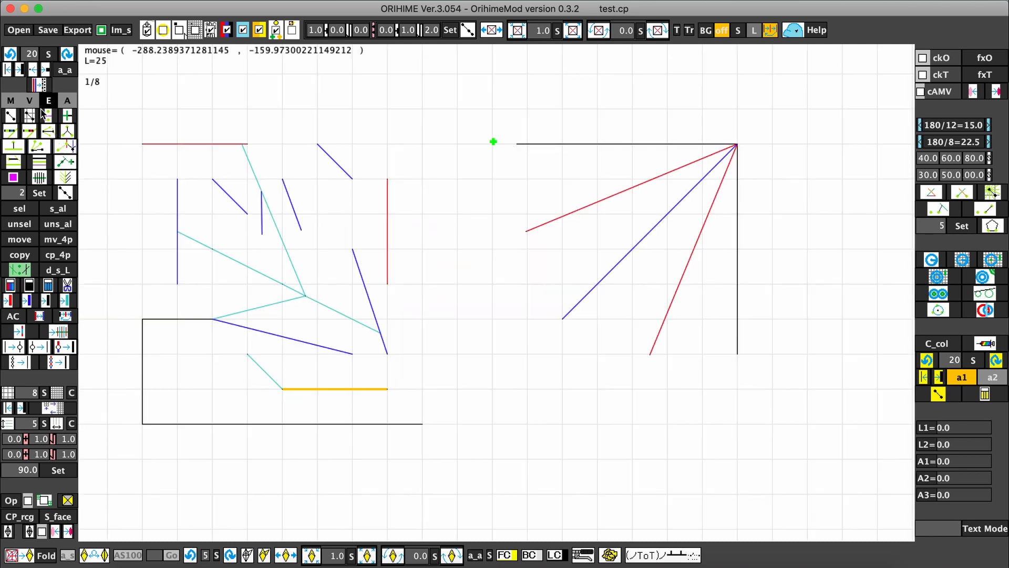
Step: Draw a valley crease from the fan figure's upper edge to its first mountain crease, and reflect it successively across the fan creases to the vertical edge
click(29, 101)
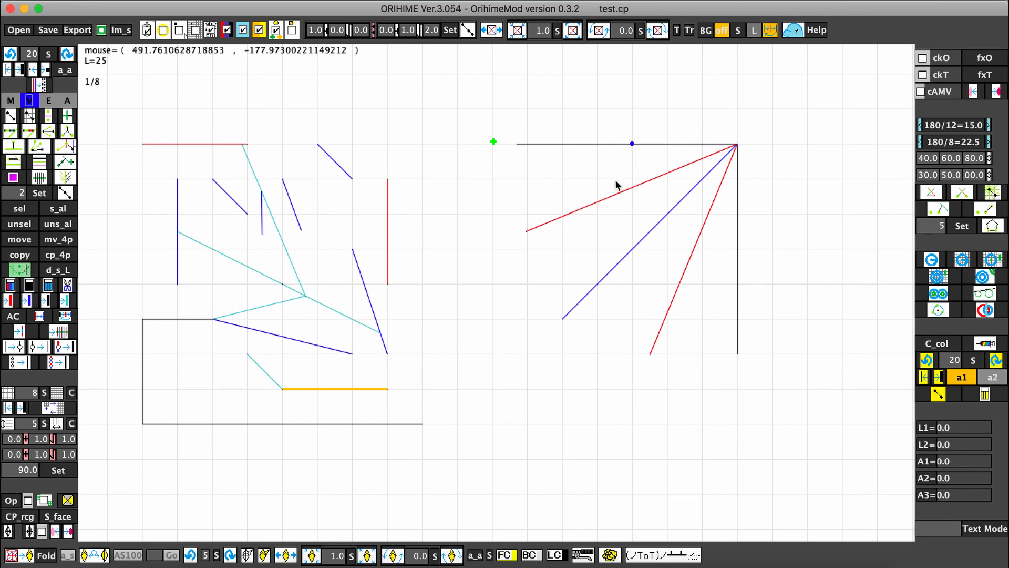
drag(626, 146, 599, 216)
click(629, 144)
click(610, 195)
click(732, 149)
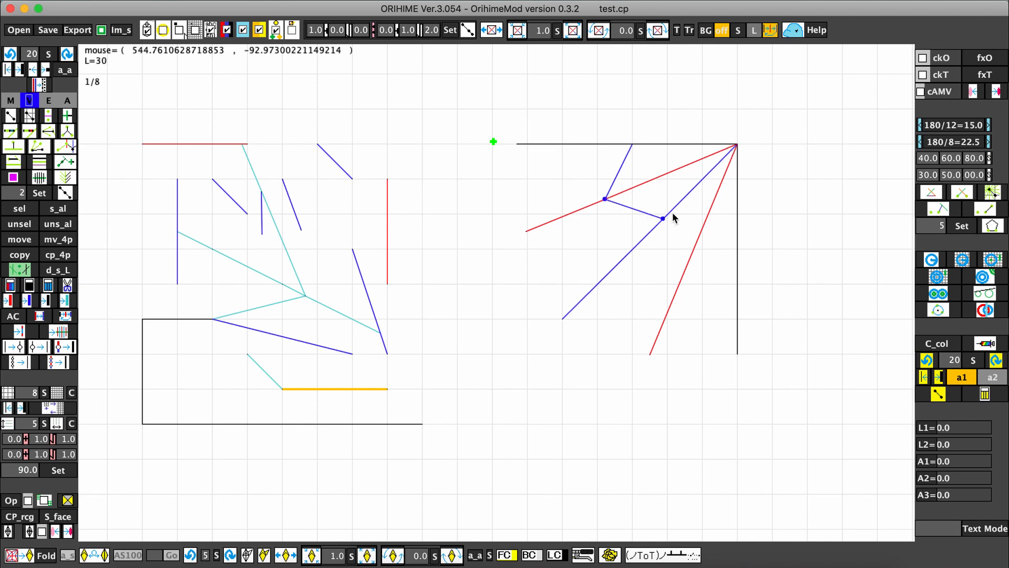
click(732, 150)
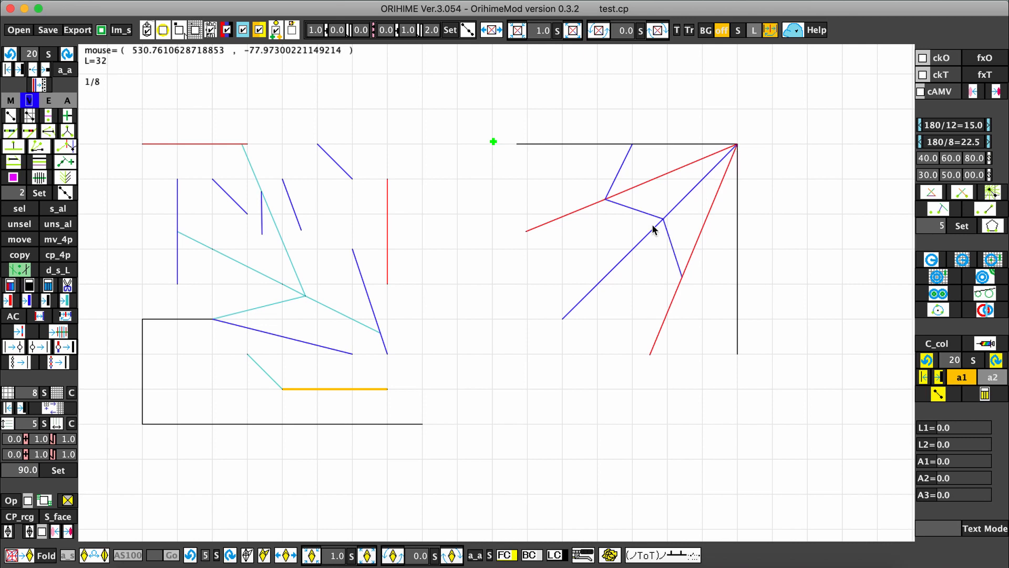
click(681, 278)
click(735, 152)
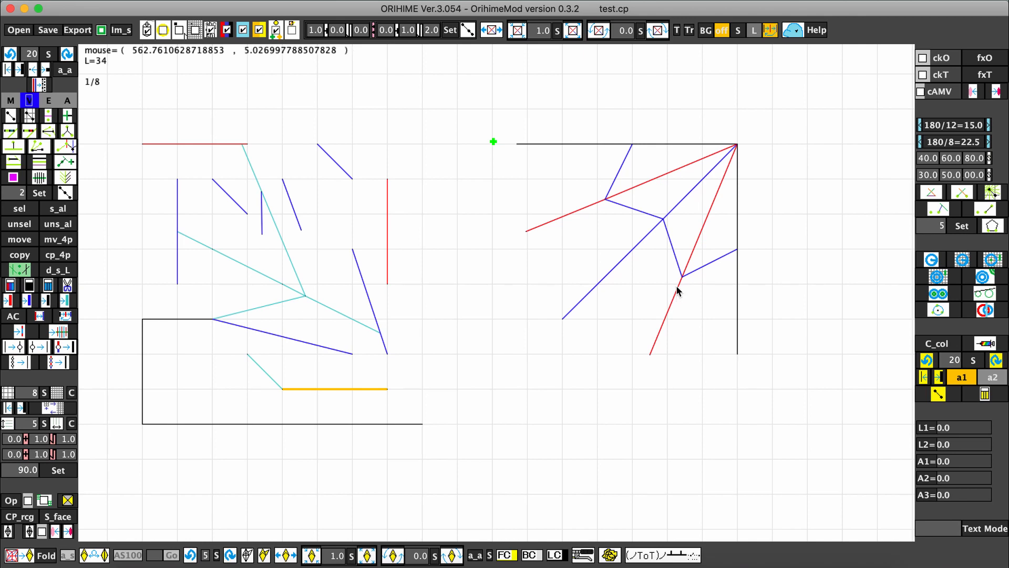
Step: Change alternate segments of the reflected zigzag to mountain creases and turn on the cAMV check
click(635, 208)
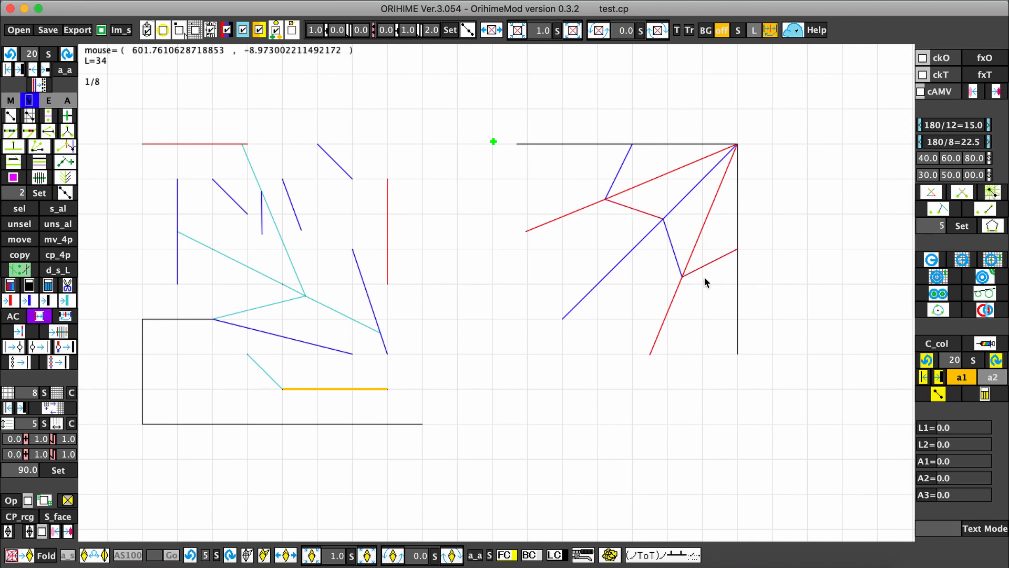
click(931, 92)
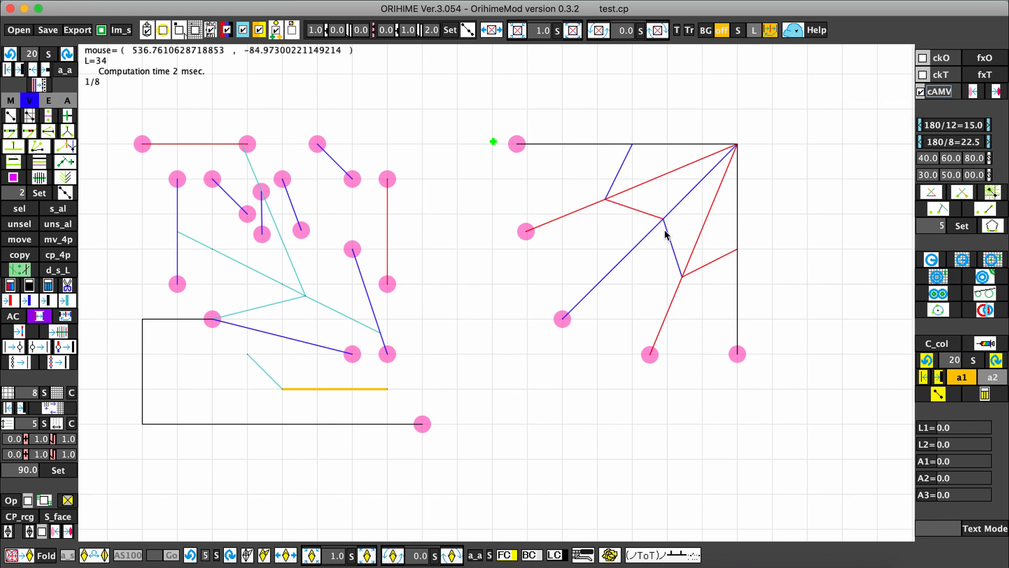
Step: Try out a small cross of valley creases in the empty area between the two figures and remove it
key(ctrl+z)
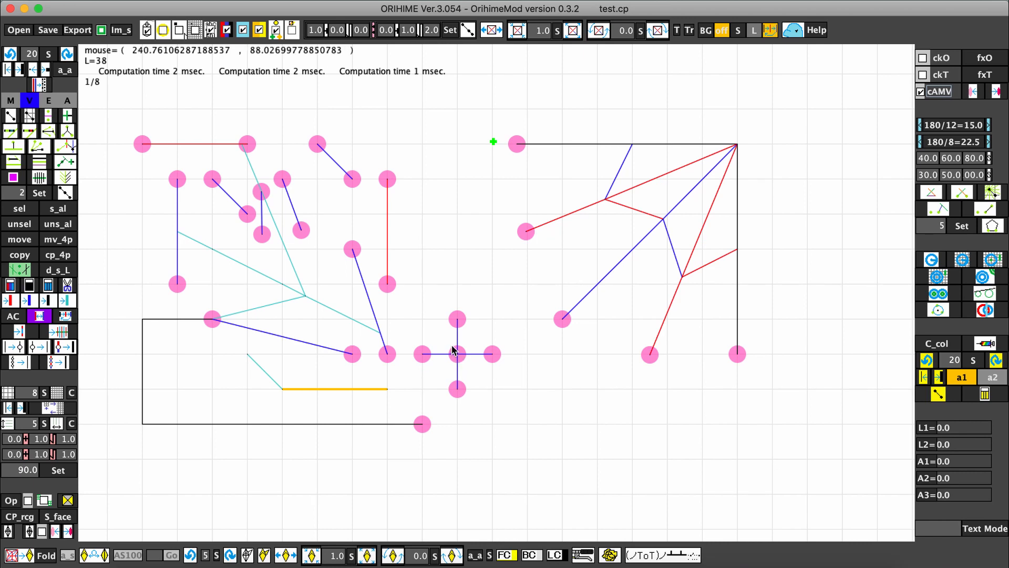
drag(453, 350, 474, 368)
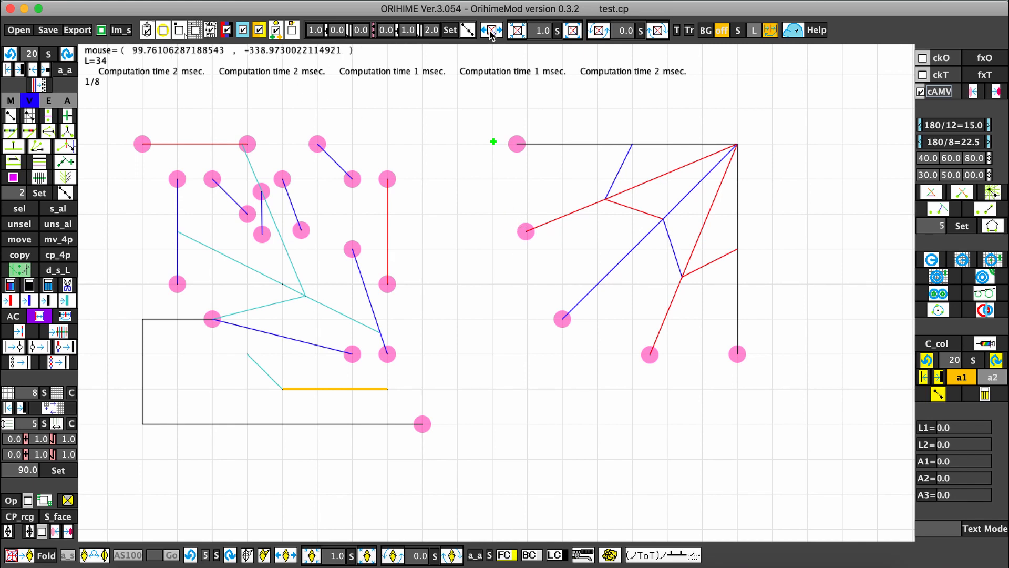
Step: Draw a two-square diagonal valley crease from the outline's lower-left corner and bisect its angle with the lower edge up to the long auxiliary line
mouse_move(373, 230)
mouse_down()
mouse_move(411, 190)
mouse_move(466, 255)
mouse_move(468, 273)
mouse_move(424, 252)
mouse_move(479, 221)
mouse_move(331, 227)
mouse_move(483, 209)
mouse_up()
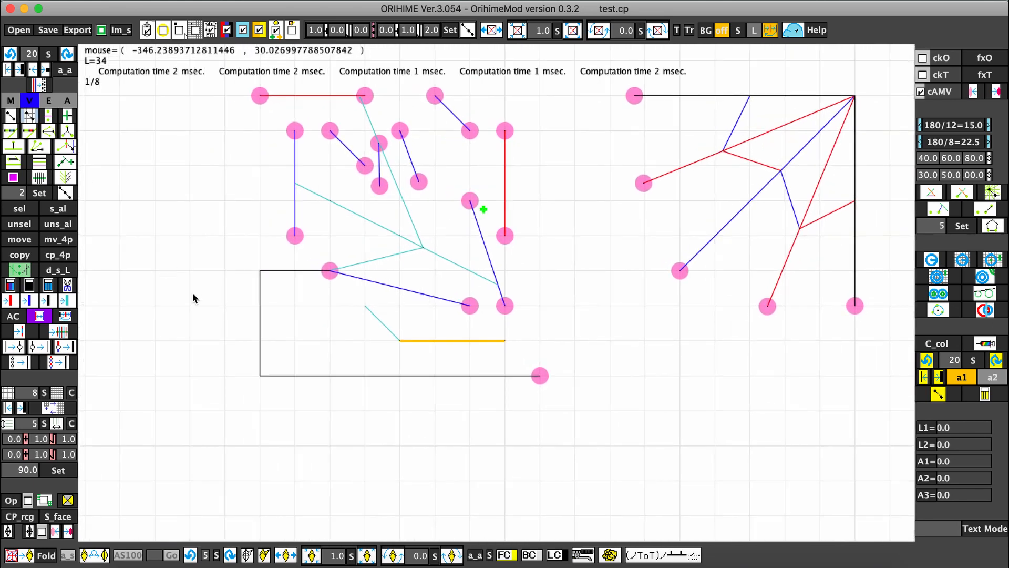
drag(268, 377, 331, 308)
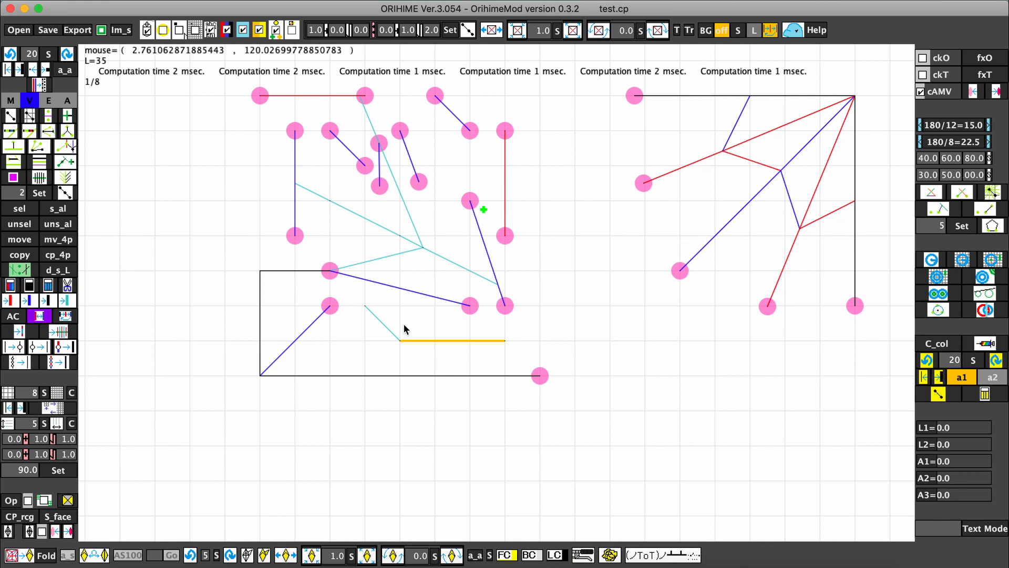
click(330, 307)
click(261, 373)
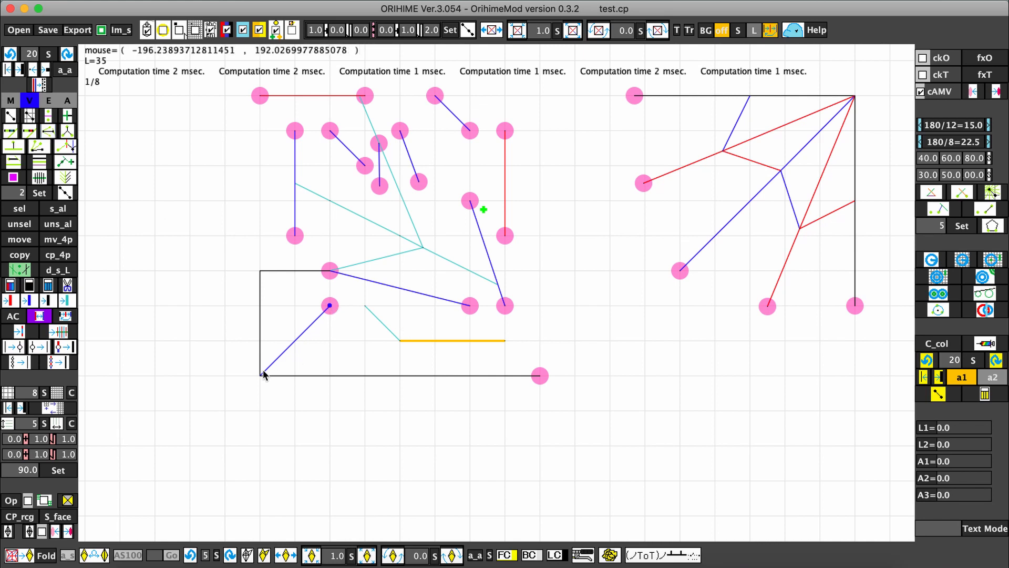
click(331, 376)
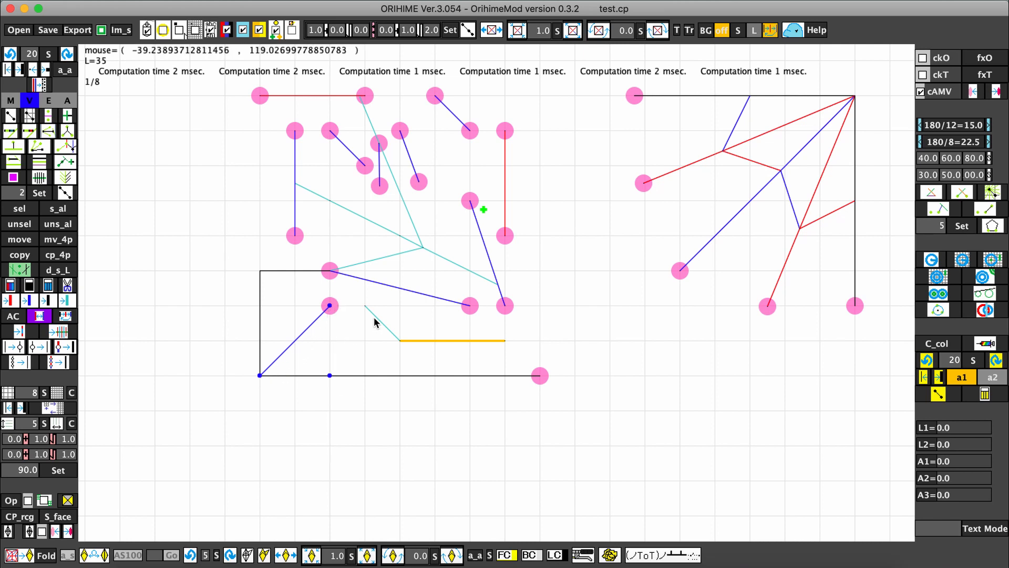
click(443, 262)
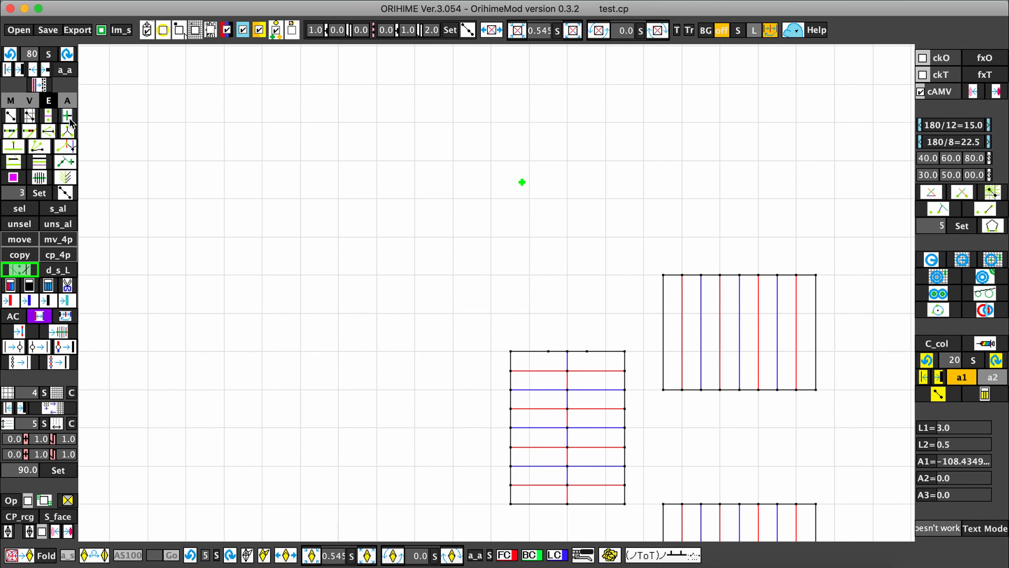
Step: Draw three mountain creases radiating from one grid point and a separate two-square horizontal mountain crease above them
click(29, 101)
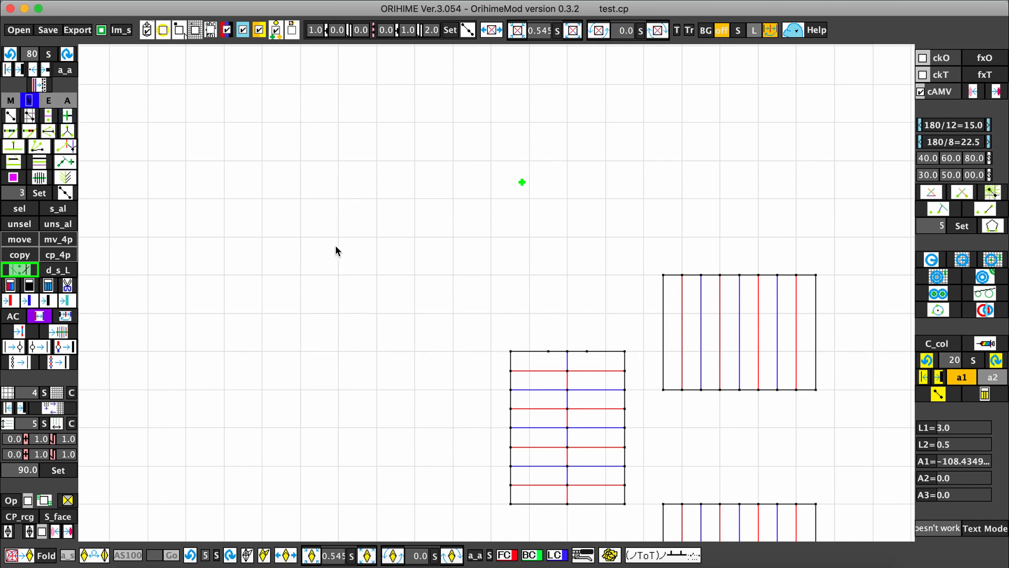
key(m)
drag(336, 239, 415, 237)
drag(317, 223, 262, 198)
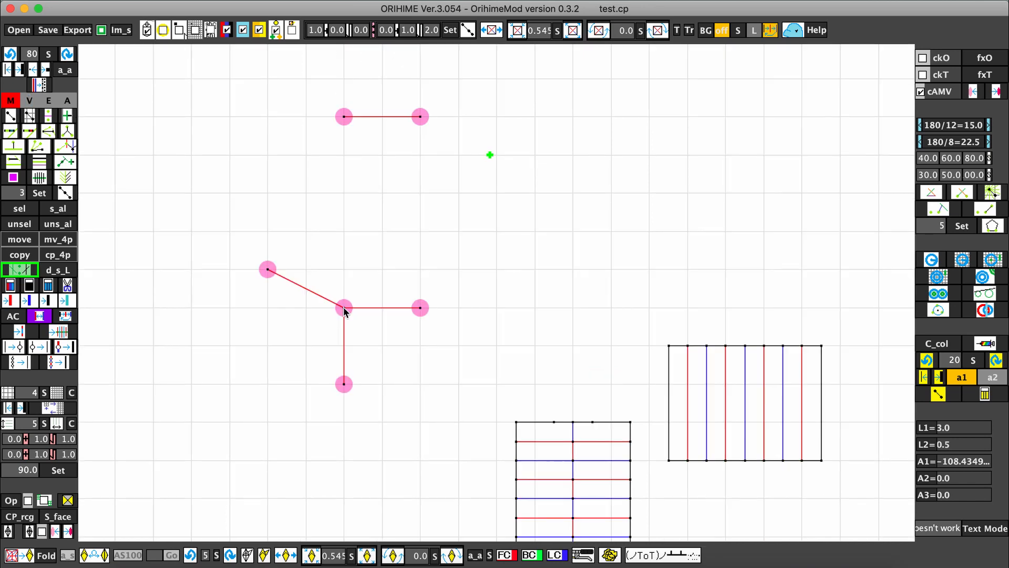
Step: Add the flat-foldable fourth mountain crease at the three-crease vertex, ending level with the horizontal mountain crease above
click(344, 310)
click(353, 295)
click(387, 118)
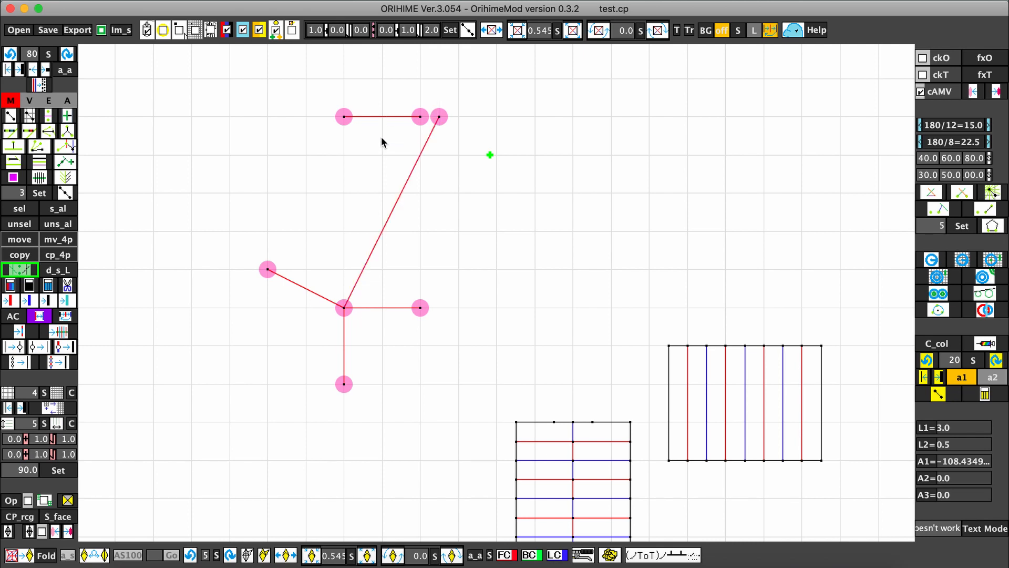
drag(372, 225, 396, 260)
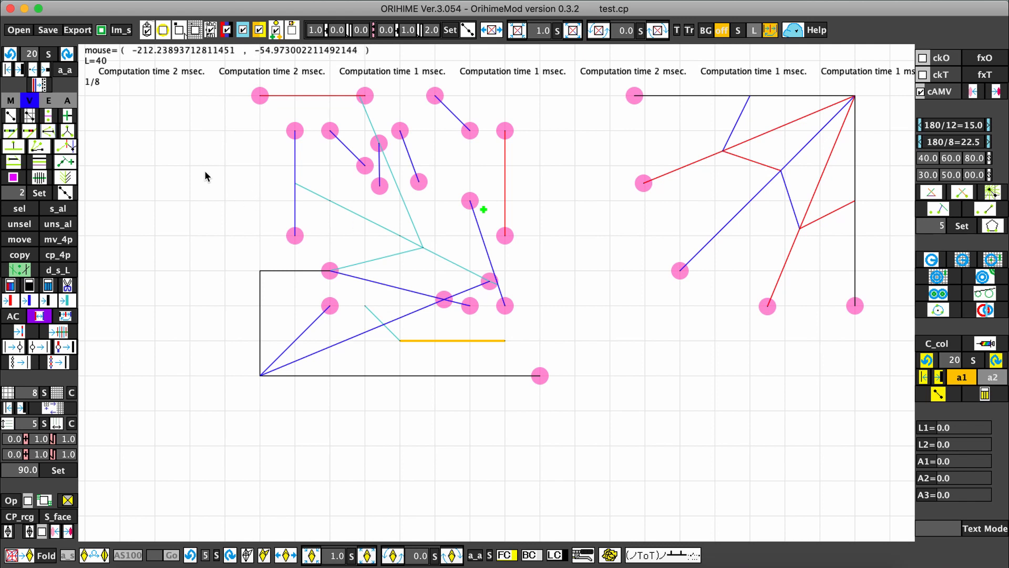
Step: Erase all lines of the left-hand figure below its upper horizontal mountain crease
drag(221, 127, 426, 299)
drag(561, 356, 557, 385)
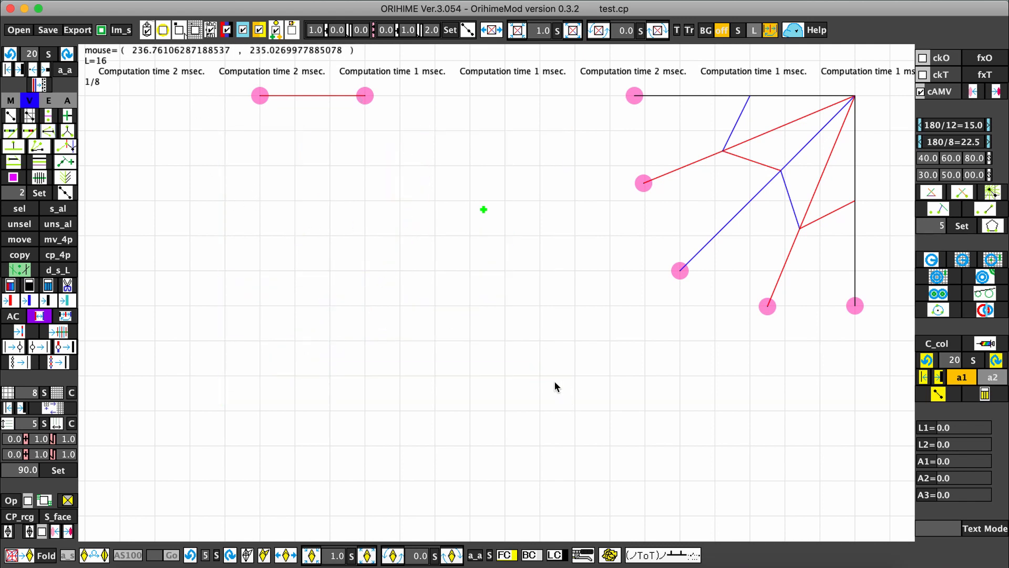
Step: Draw a closed rectangle of edge lines, 8 grid squares wide and 6 high, below the horizontal mountain crease
click(48, 100)
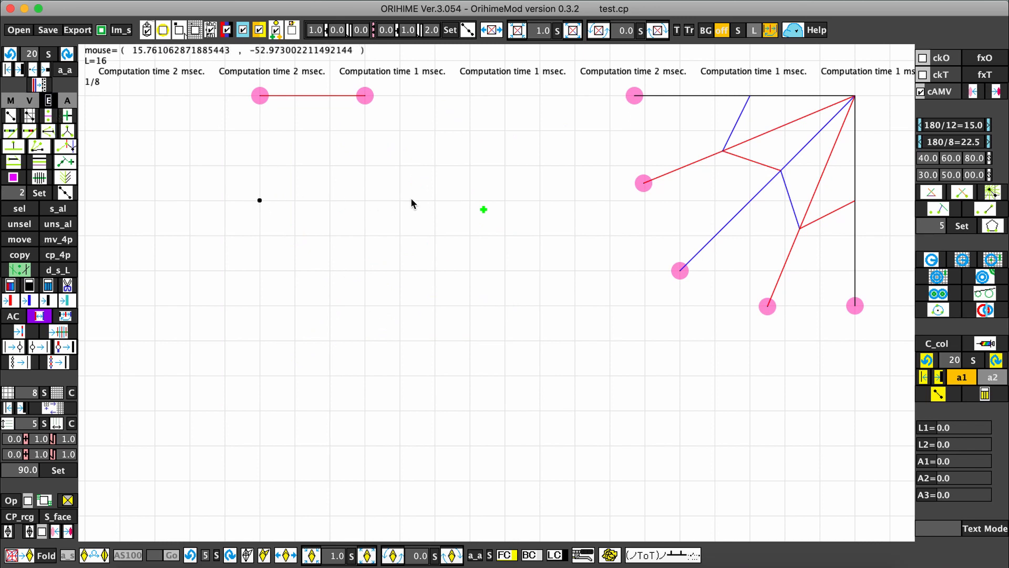
drag(435, 200, 159, 200)
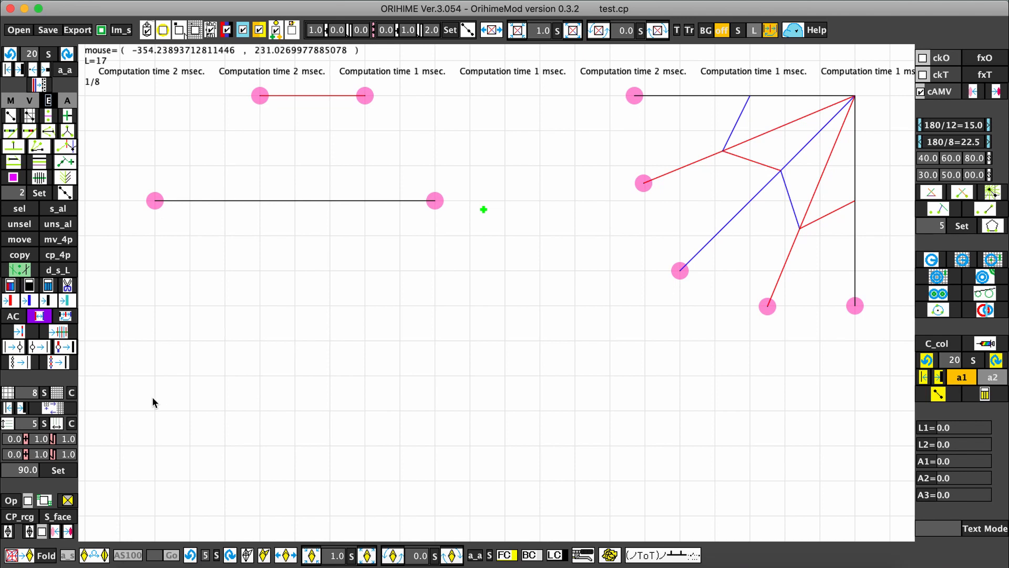
drag(155, 410, 432, 202)
drag(153, 203, 155, 409)
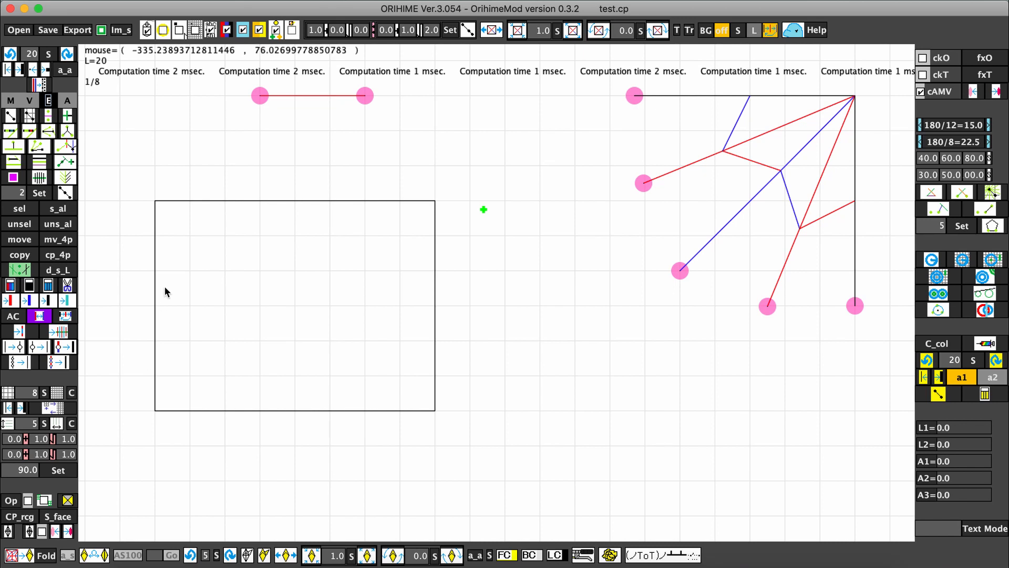
Step: Draw four full-height vertical creases one grid square apart in the rectangle, alternating mountain and valley from its left side, and remove them again
key(m)
mouse_move(194, 201)
mouse_down()
mouse_move(182, 398)
mouse_move(190, 411)
mouse_up()
drag(268, 290, 223, 408)
key(v)
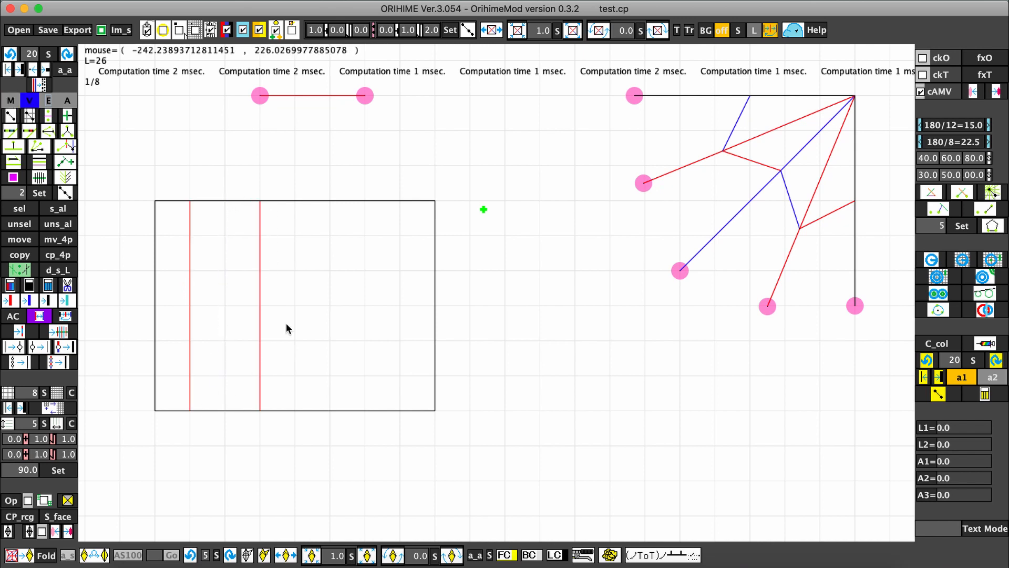
drag(290, 202, 289, 376)
drag(294, 412, 293, 411)
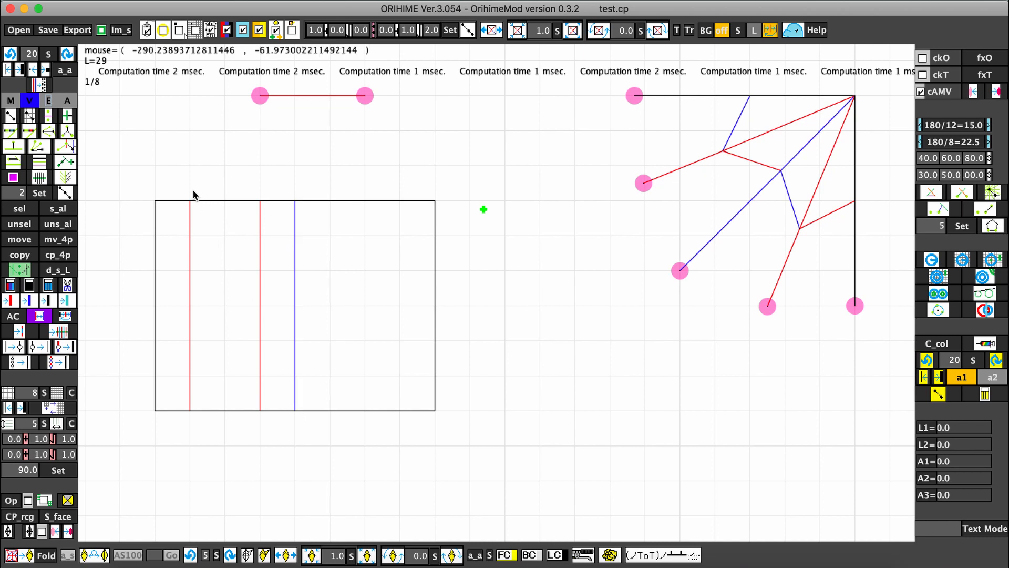
drag(221, 201, 224, 409)
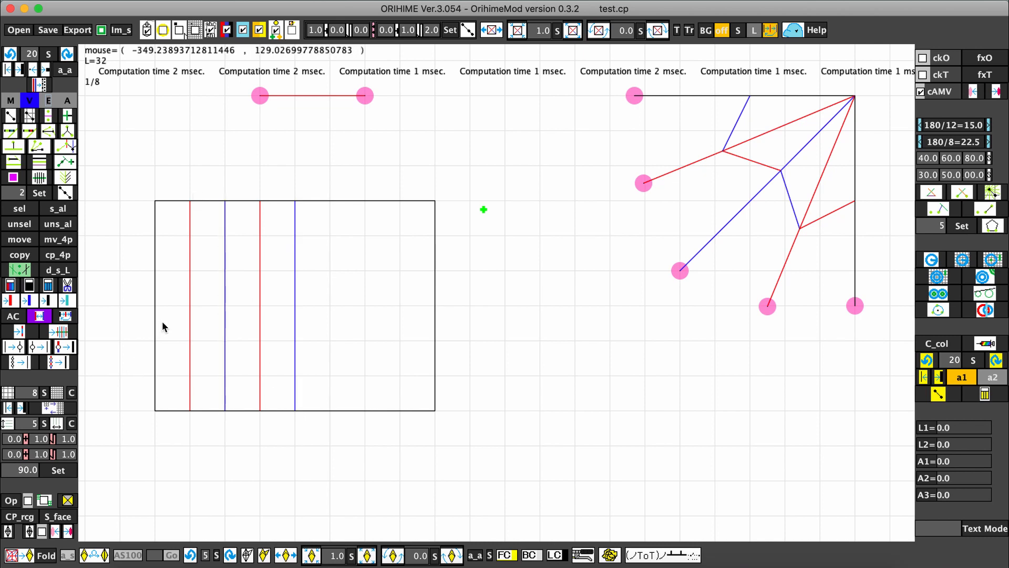
drag(163, 318, 326, 319)
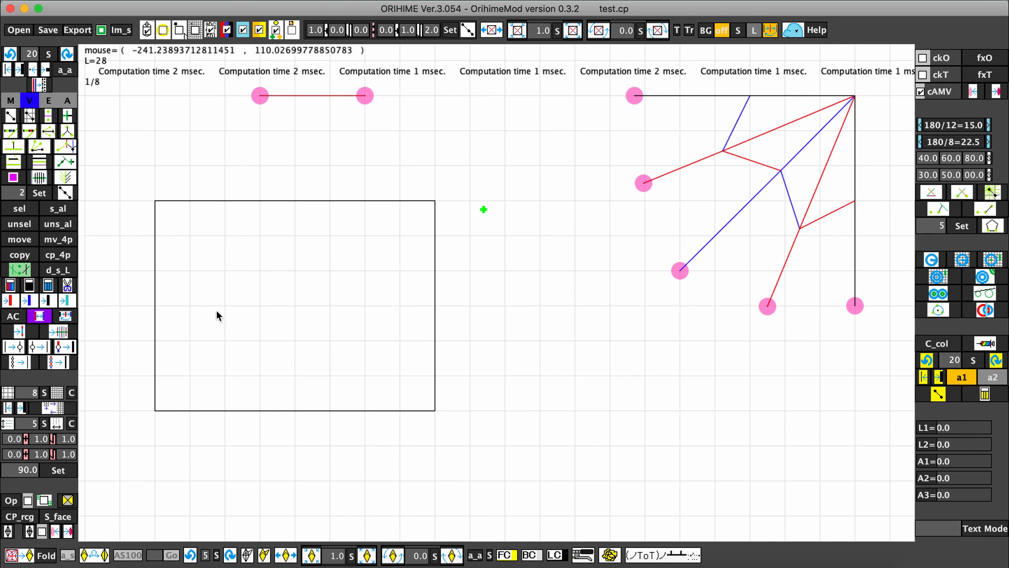
Step: Fill the rectangle with seven vertical creases one grid square apart, alternating mountain and valley and starting with mountain
key(m)
drag(190, 312, 401, 306)
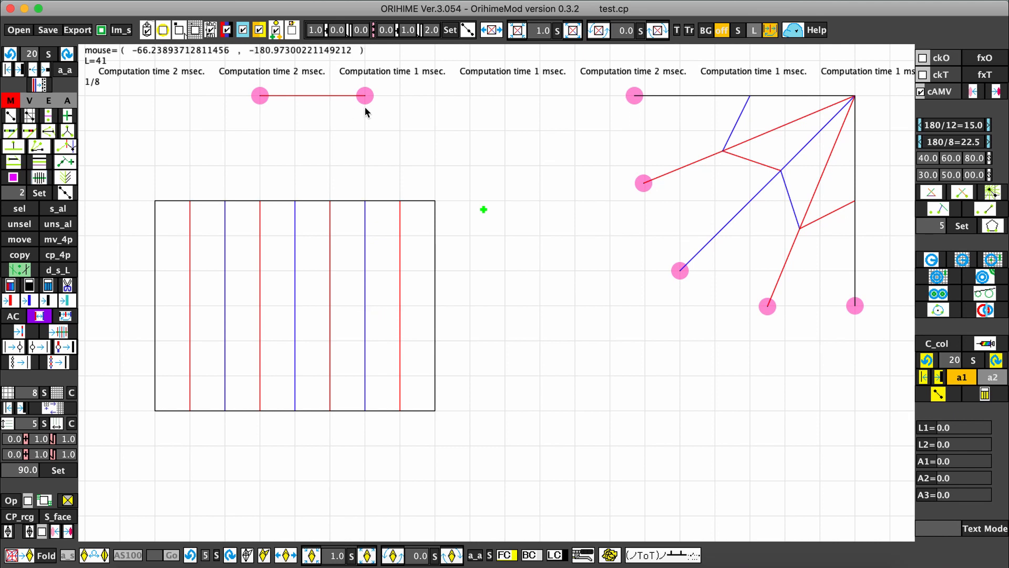
Step: Erase the separate horizontal mountain crease above the striped rectangle and hide the canvas text read-outs
click(517, 30)
click(517, 30)
click(517, 30)
click(518, 30)
click(517, 30)
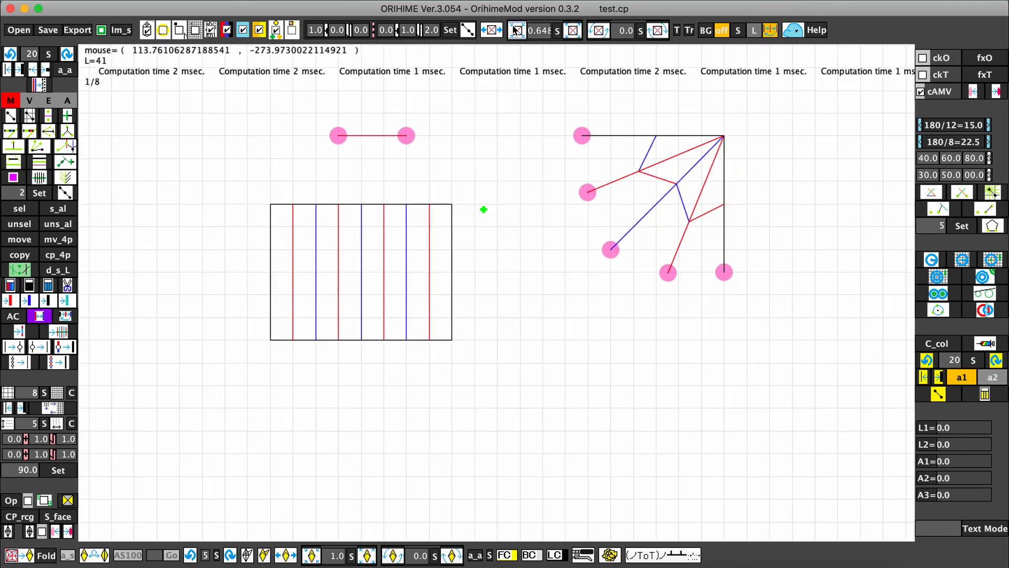
click(517, 30)
click(515, 30)
drag(474, 106, 465, 144)
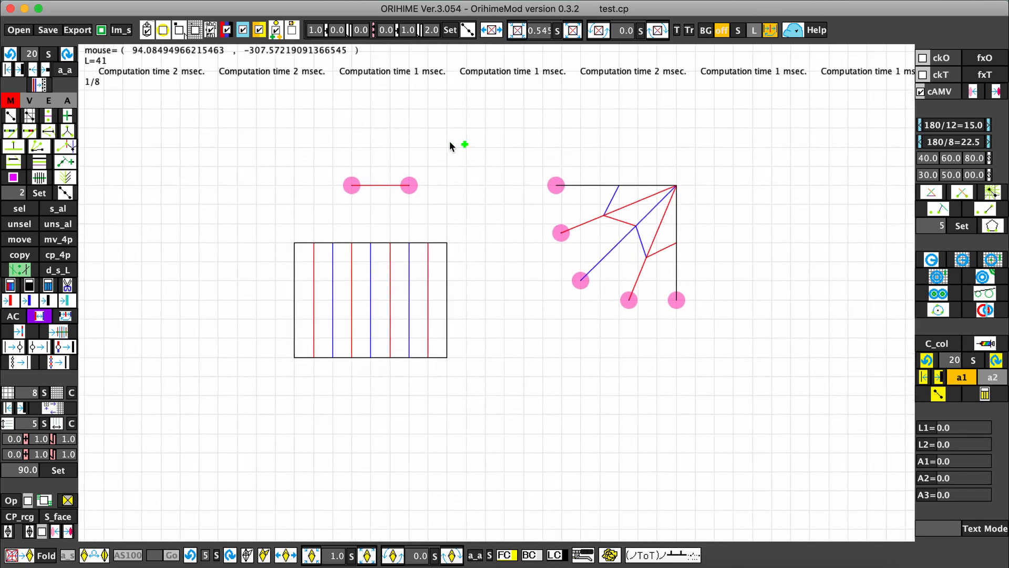
right_click(384, 187)
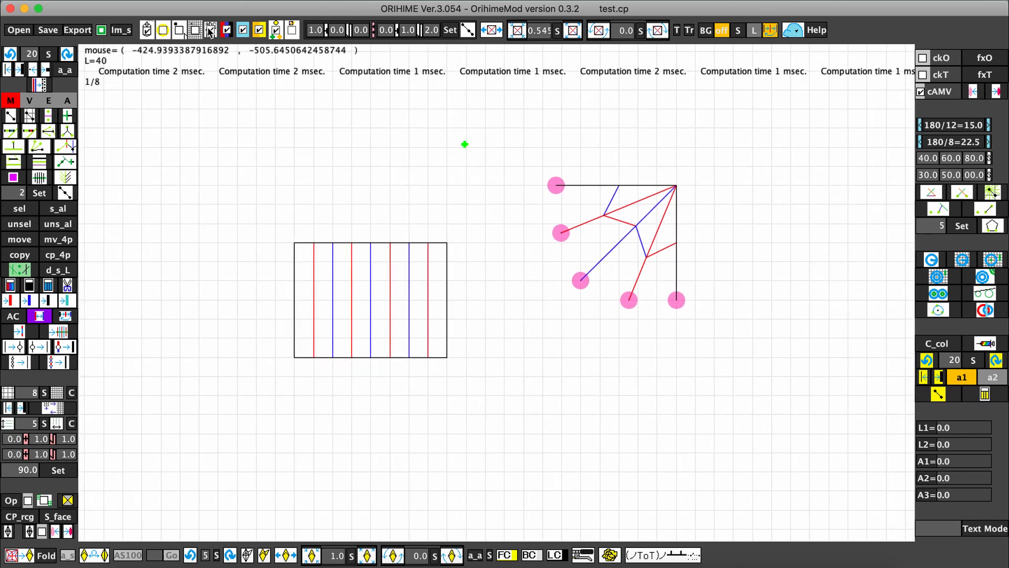
click(209, 32)
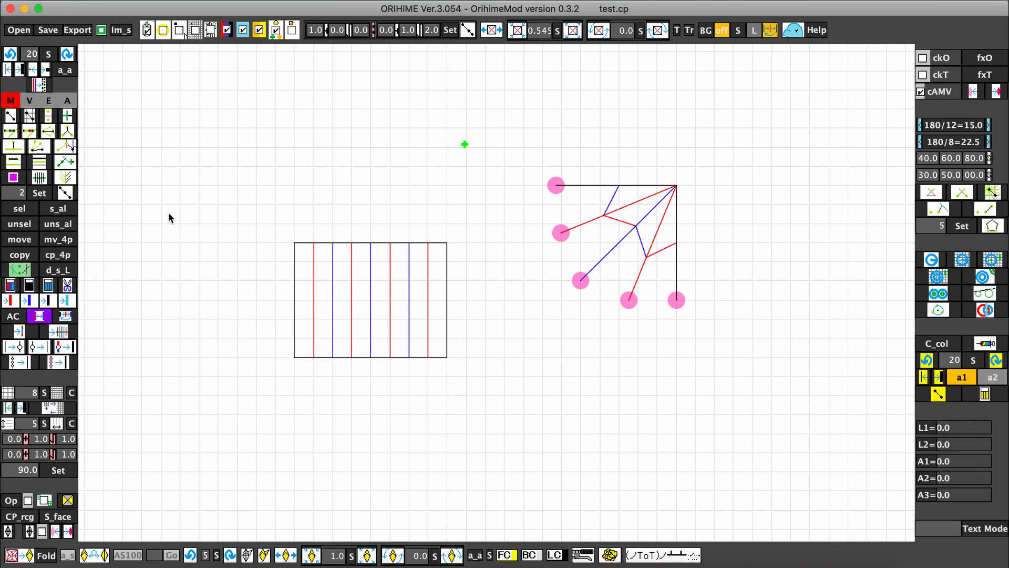
Step: Swap mountain and valley on the striped rectangle's creases and on the corner figure's, and swap both figures back together
click(39, 320)
drag(301, 285, 435, 303)
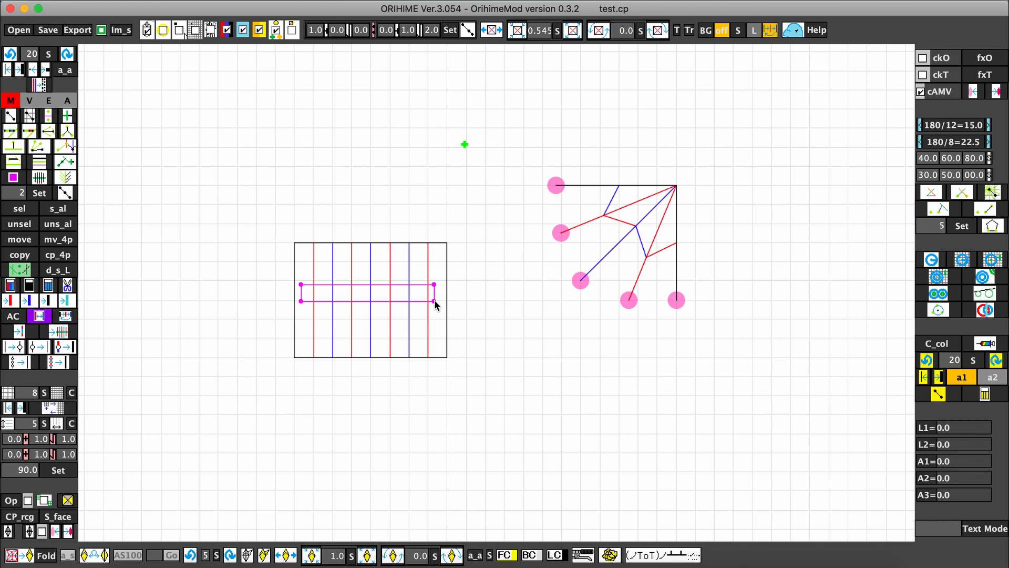
drag(434, 301, 434, 301)
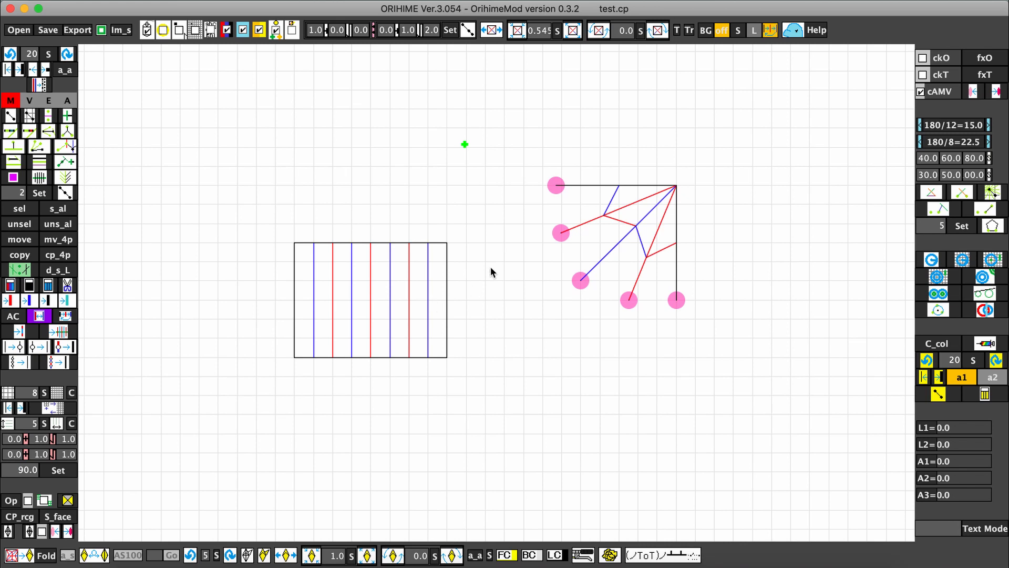
drag(527, 145, 710, 339)
drag(209, 154, 688, 525)
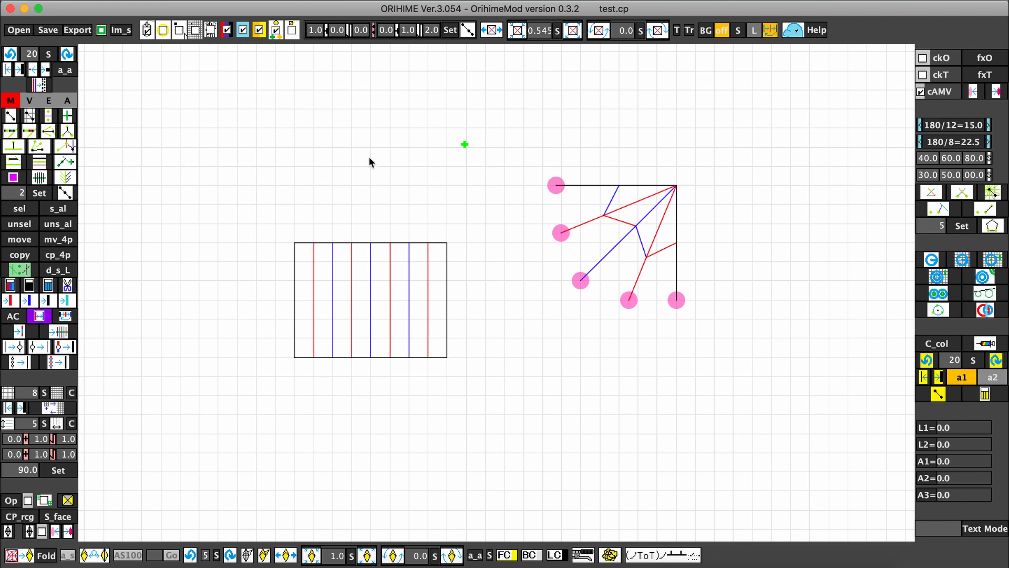
Step: Select all lines of the crease pattern and clear the whole selection again
click(20, 210)
click(55, 210)
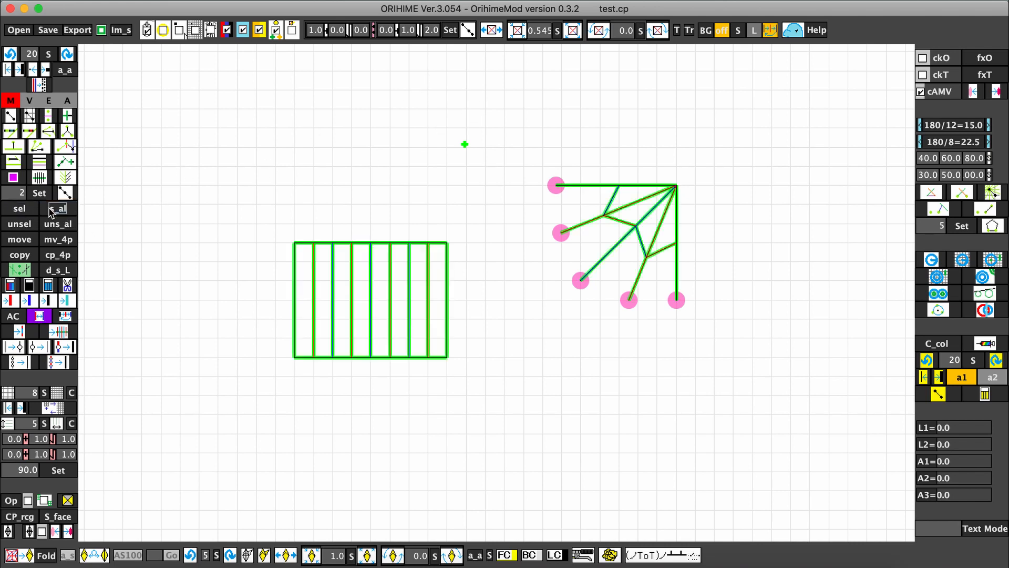
click(48, 226)
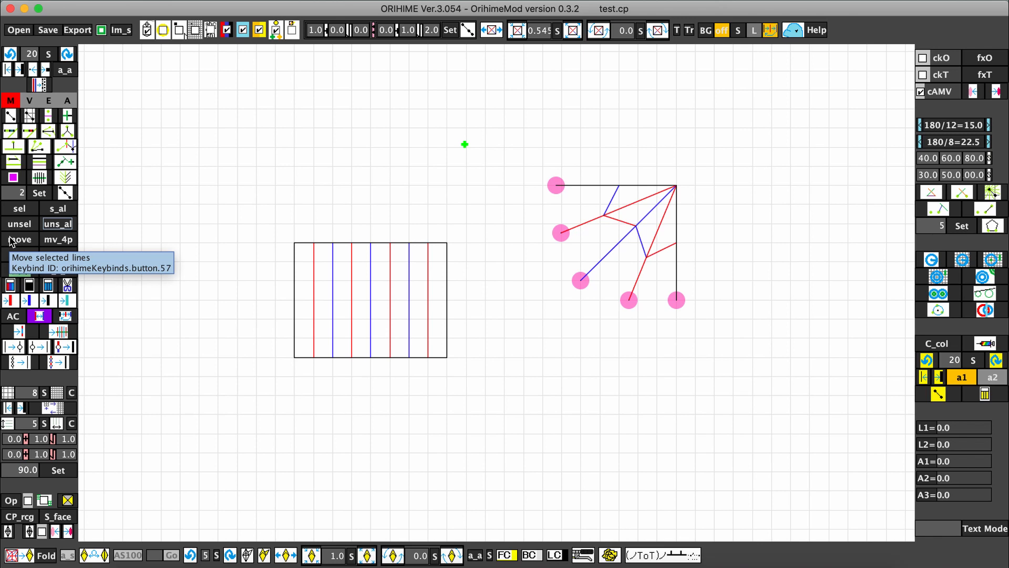
Step: Select the striped rectangle with all its creases and move it straight up by nine grid squares
click(23, 209)
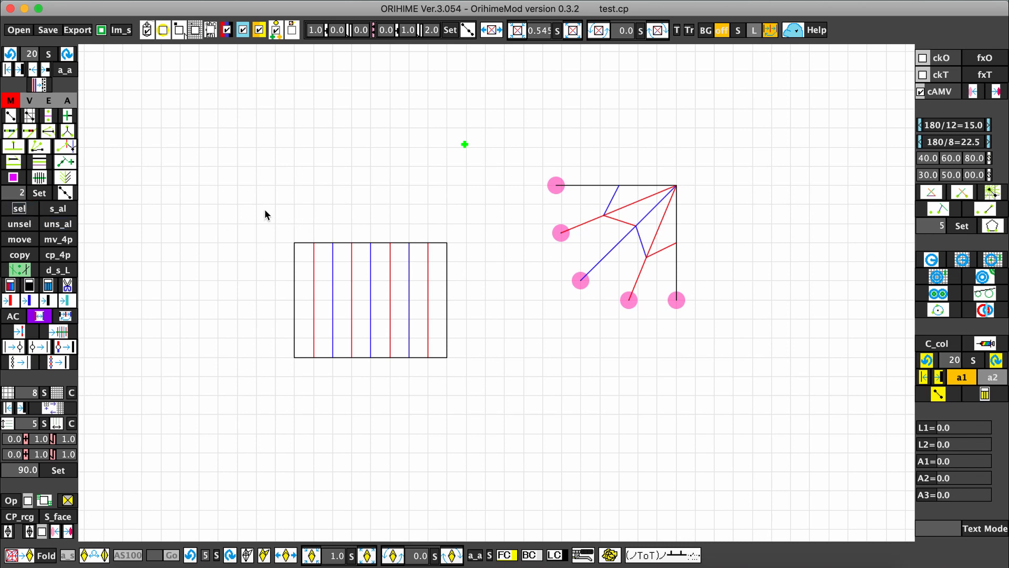
drag(265, 210, 498, 382)
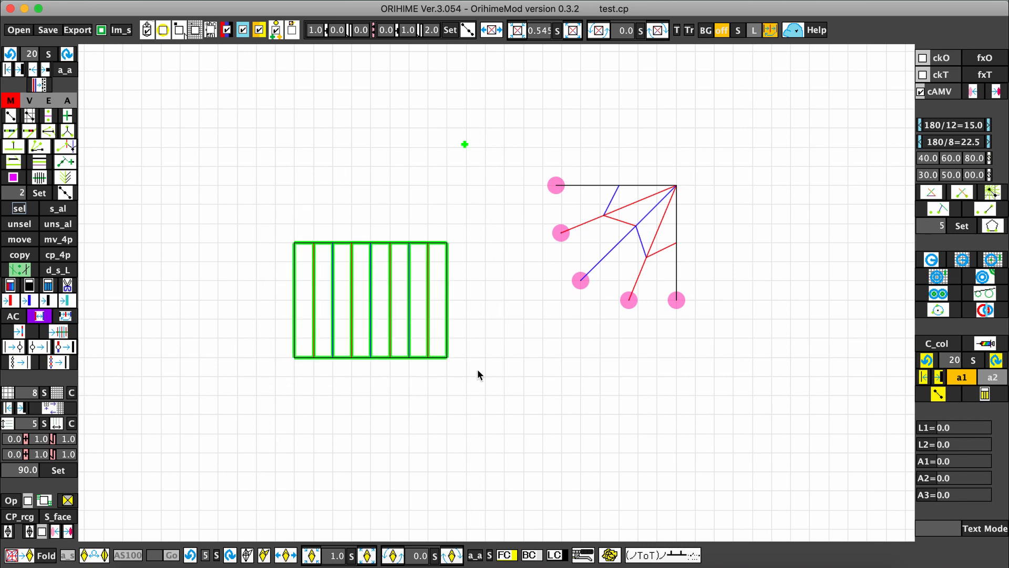
click(21, 241)
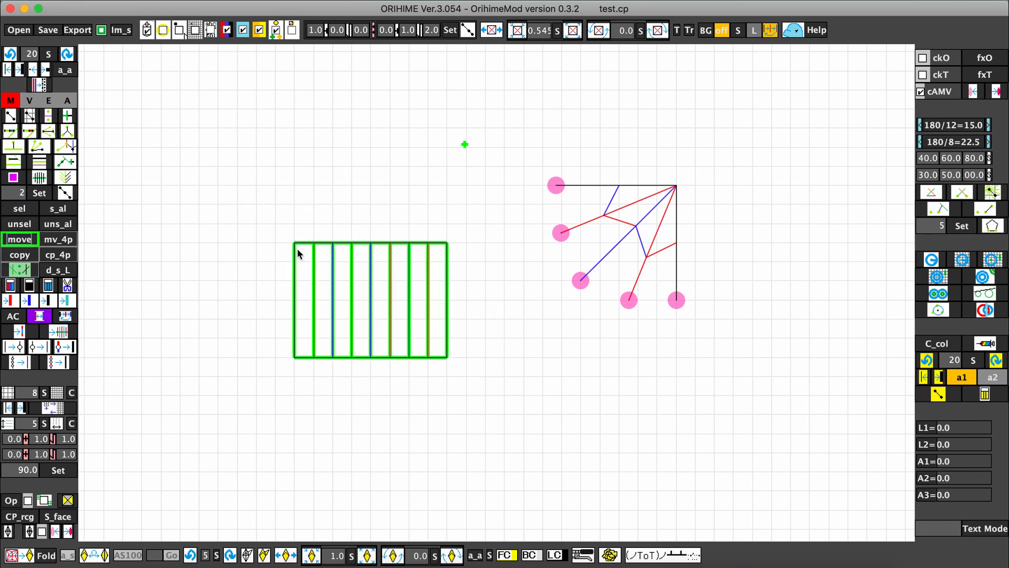
mouse_move(296, 243)
mouse_down()
mouse_move(270, 238)
mouse_move(291, 243)
mouse_move(284, 187)
mouse_move(295, 74)
mouse_up()
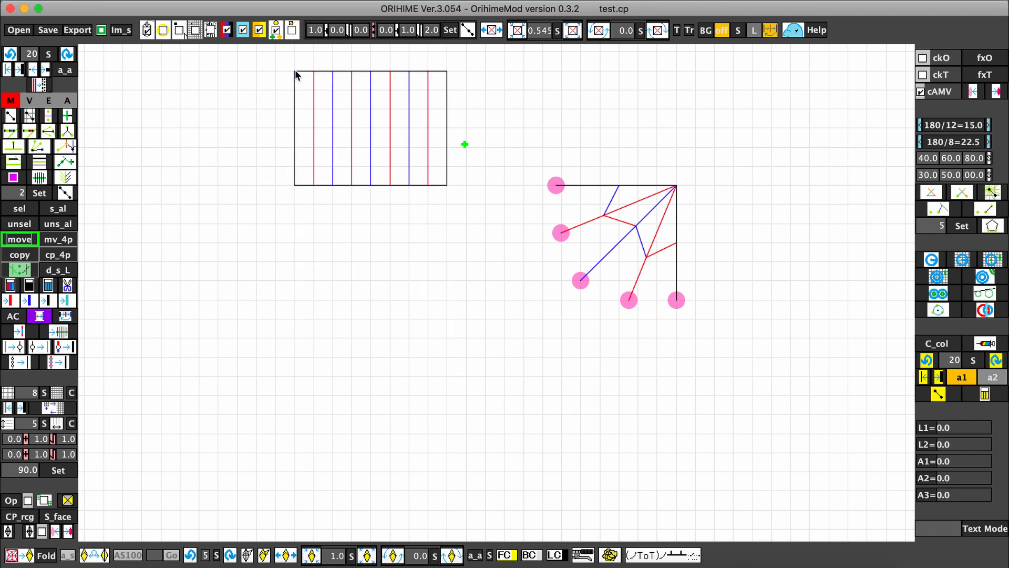
Step: Select the striped rectangle and place a copy of it twelve grid squares straight below
click(19, 208)
drag(295, 61, 464, 205)
click(15, 256)
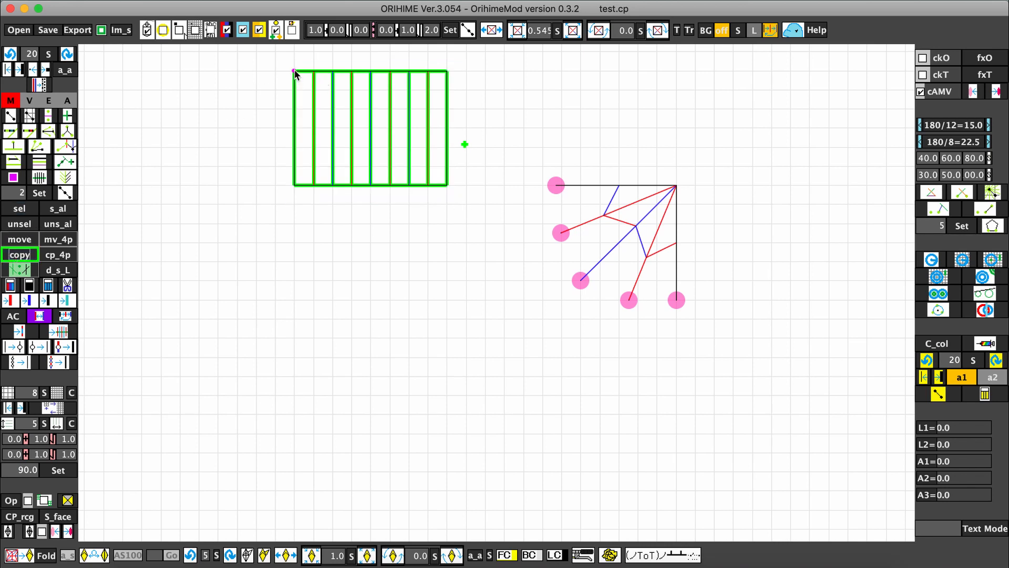
drag(294, 70, 294, 301)
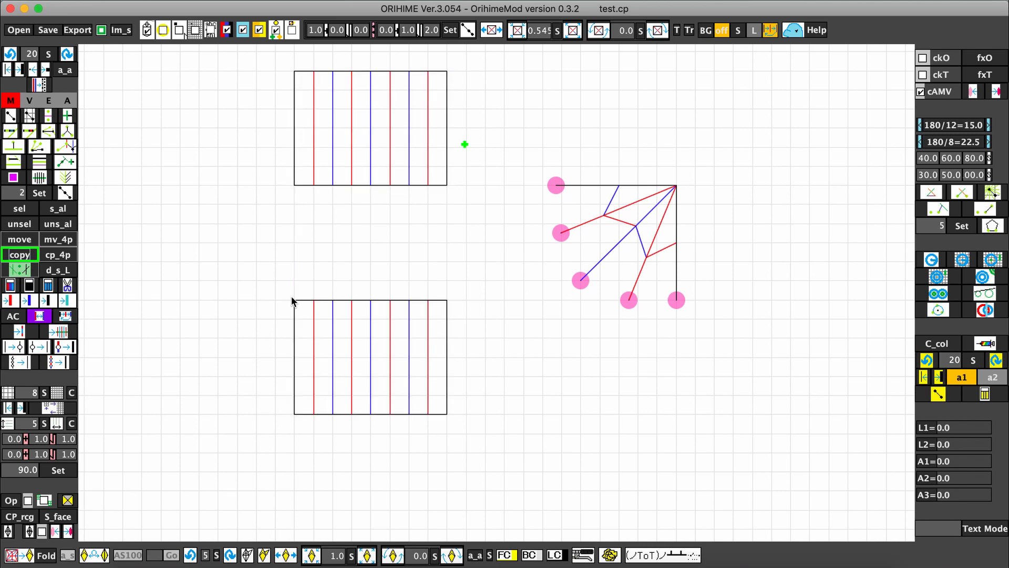
Step: Copy the lower striped rectangle by point pairs, rotated 90° against the upper rectangle's left edge, and erase that copy
drag(407, 100, 483, 111)
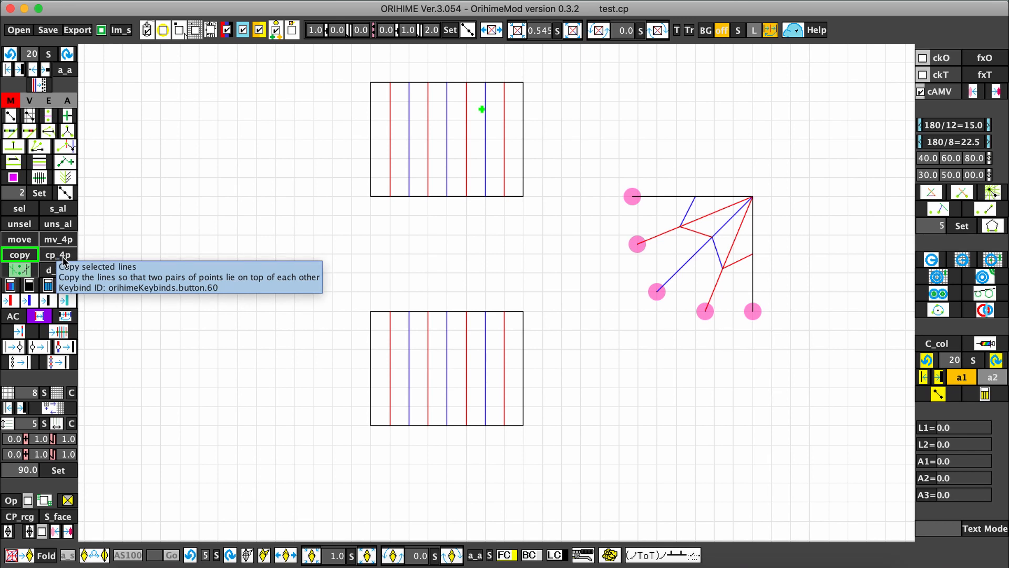
click(63, 257)
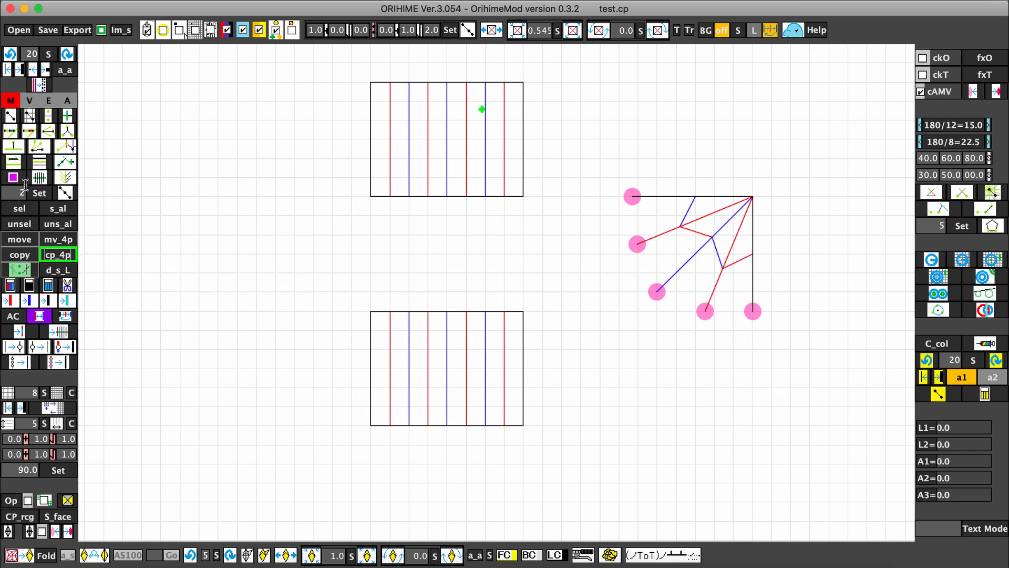
click(22, 209)
drag(289, 273, 544, 460)
click(58, 257)
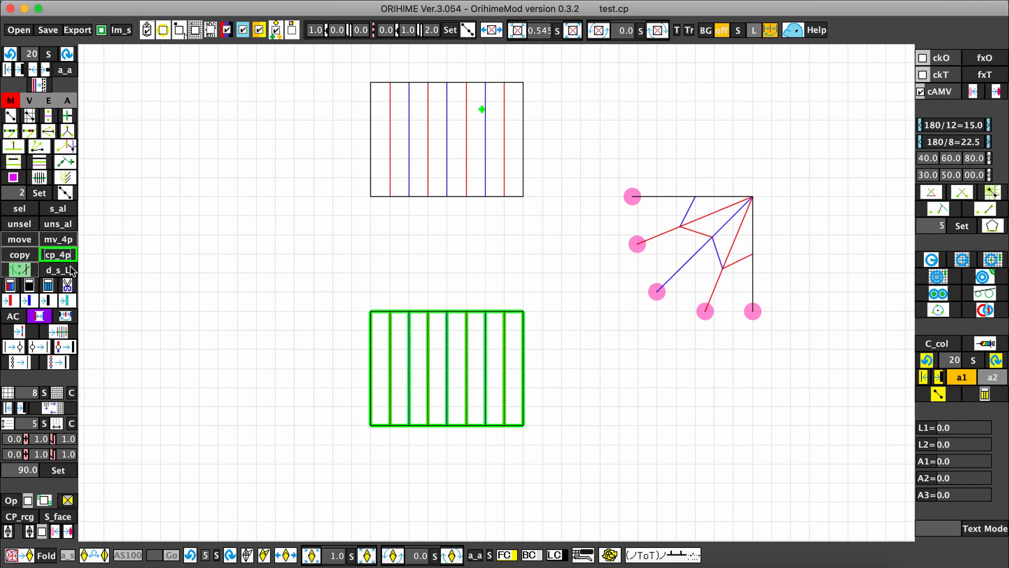
click(369, 312)
click(389, 311)
click(257, 255)
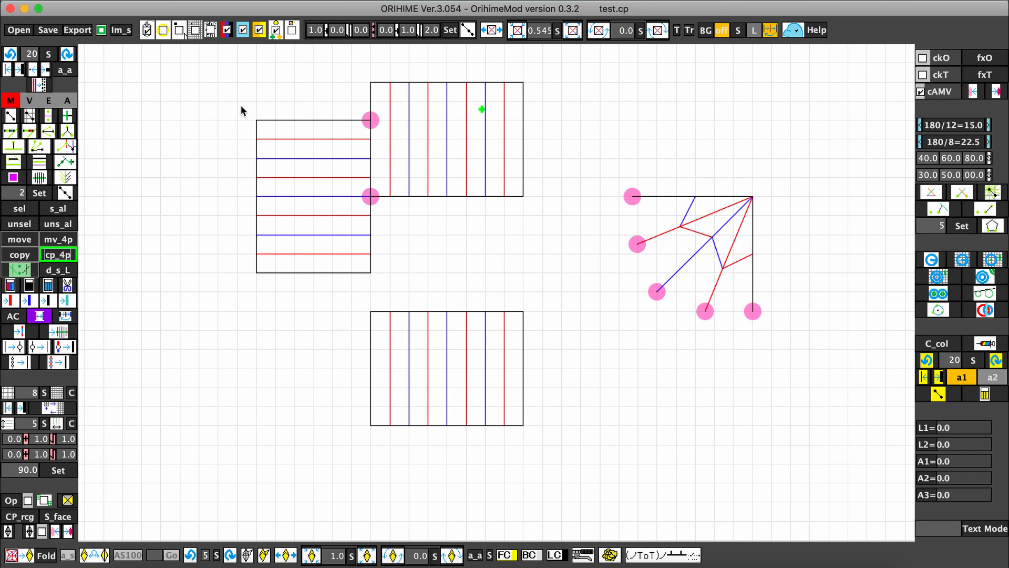
drag(241, 106, 378, 308)
drag(361, 208, 388, 274)
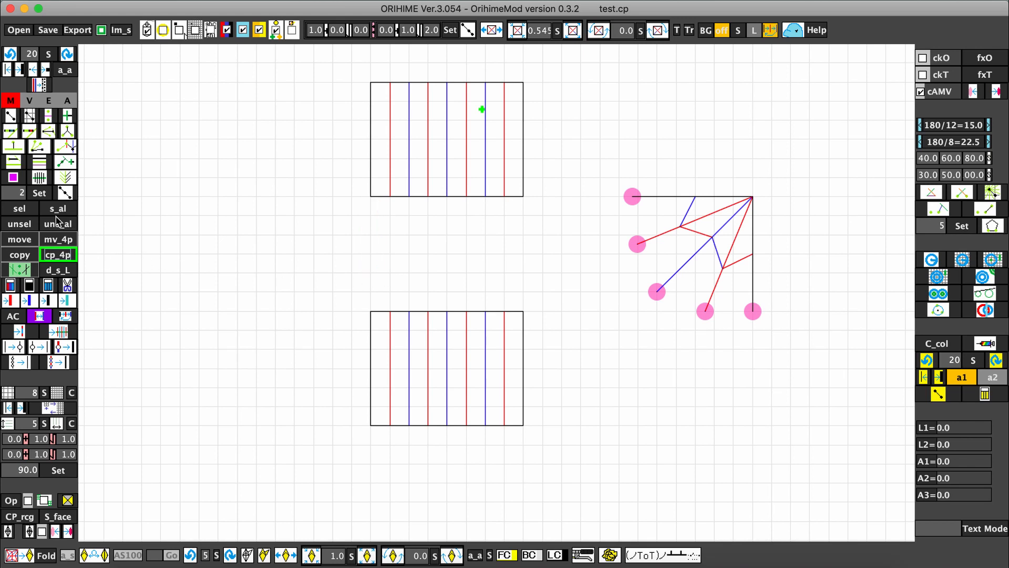
Step: Copy the lower striped rectangle by two point pairs, rotated 90° at half size, with its lower-left corner twelve squares left of the original's upper-left corner
click(19, 208)
drag(361, 286, 554, 462)
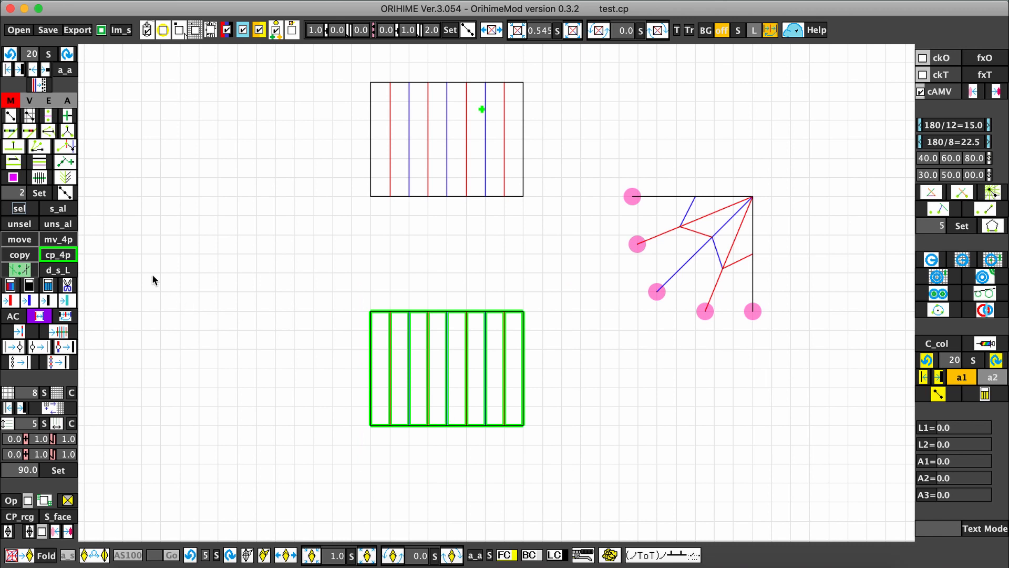
click(60, 255)
click(371, 311)
click(409, 311)
click(142, 310)
click(143, 291)
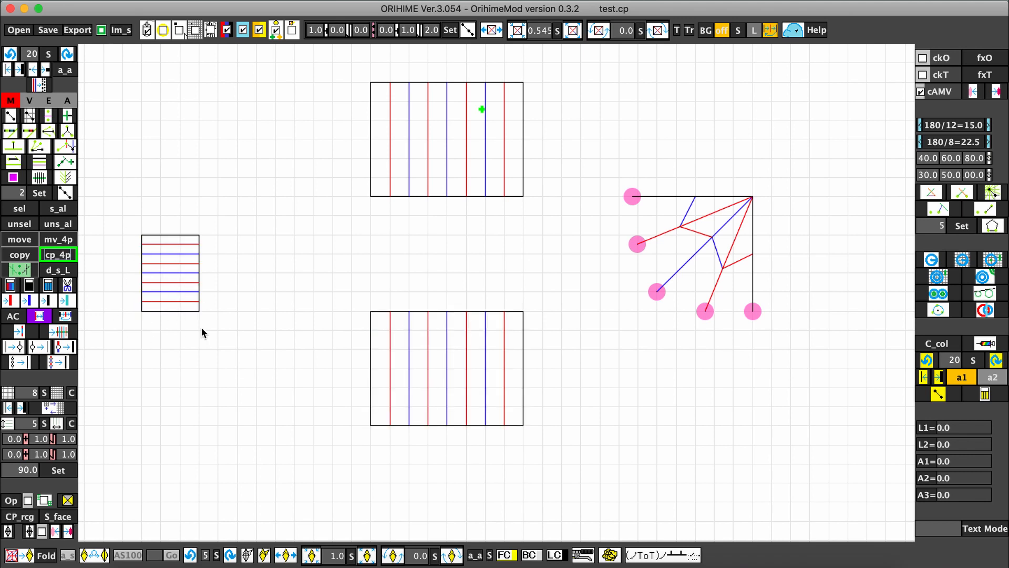
Step: Move the half-size copy by two point pairs, shifting its lower-left corner four grid squares right and doubling its size
click(19, 208)
drag(115, 217, 209, 330)
click(58, 240)
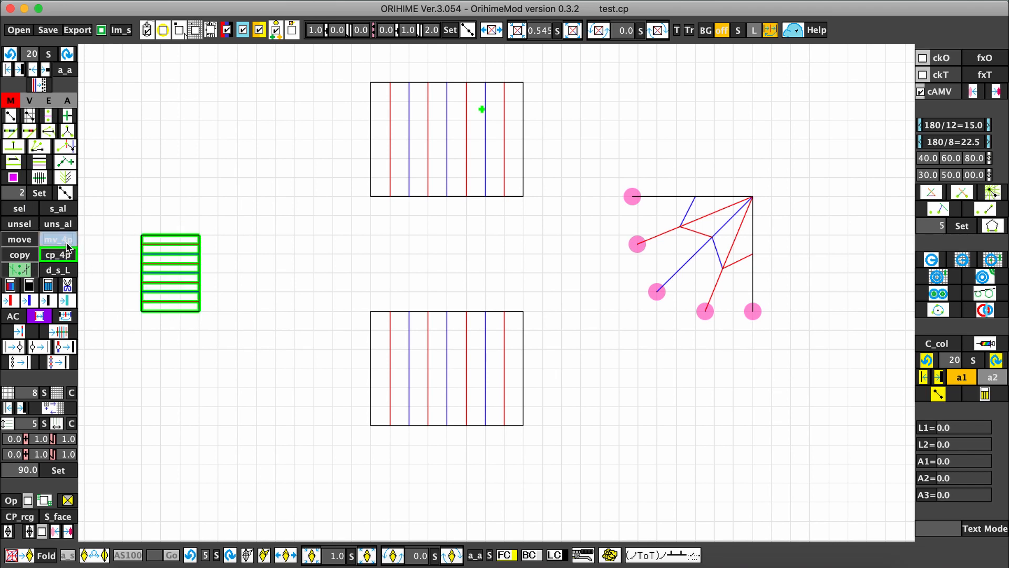
click(142, 311)
click(141, 291)
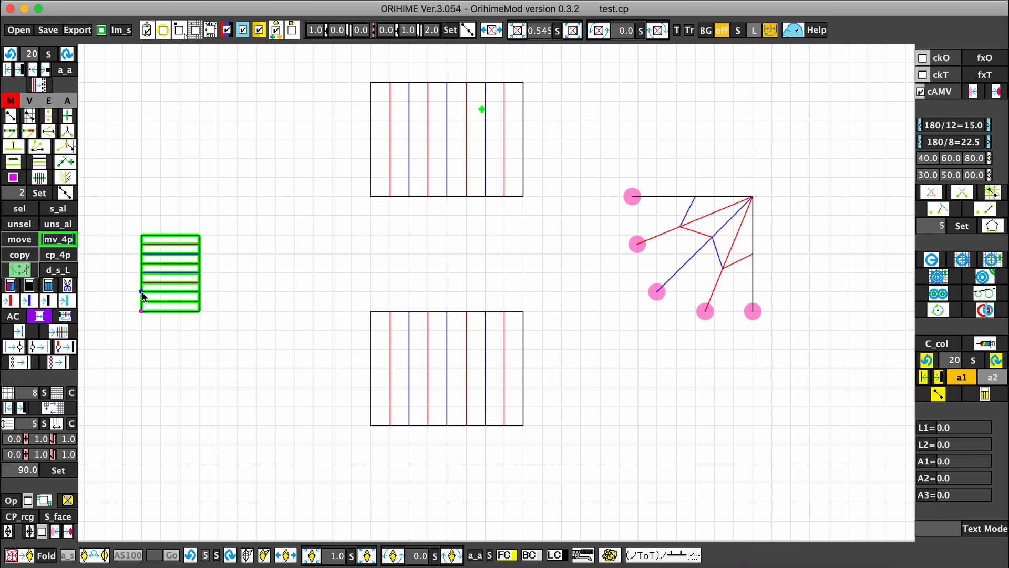
click(218, 311)
click(217, 272)
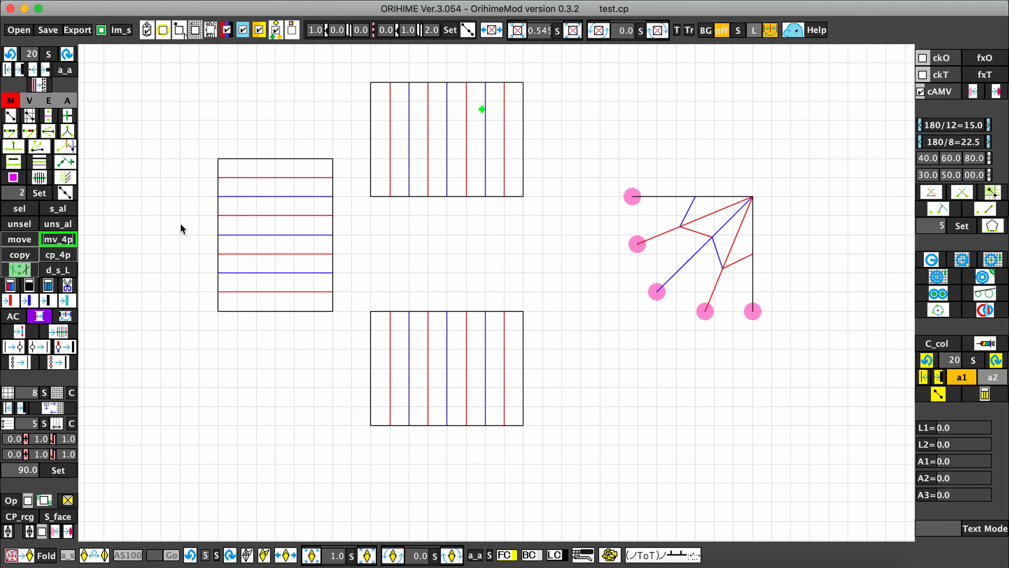
Step: Select the fan-shaped crease pattern and mirror a copy of it across a horizontal line two grid squares below its lowest point
drag(458, 109, 210, 51)
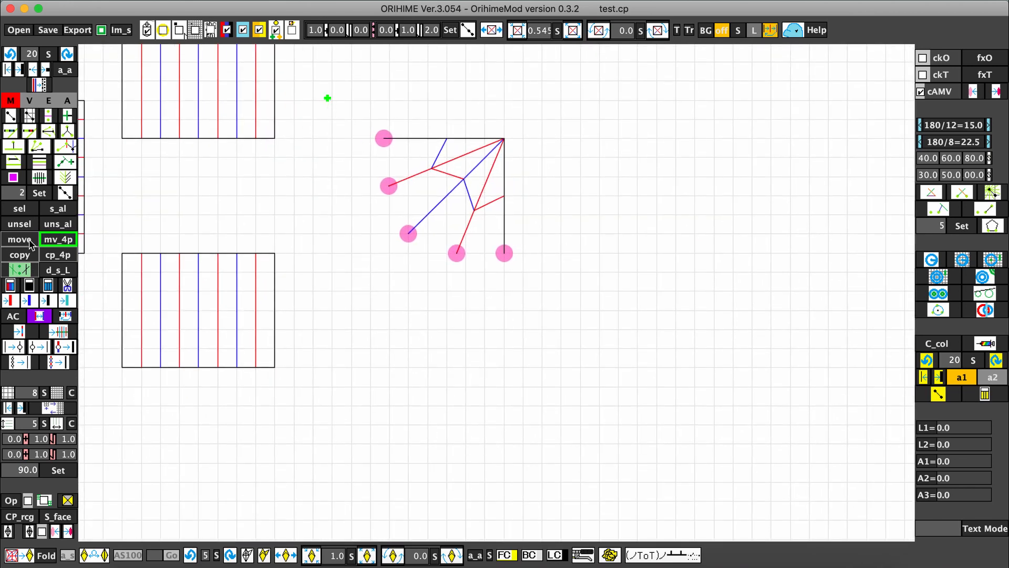
click(21, 210)
drag(375, 127, 545, 285)
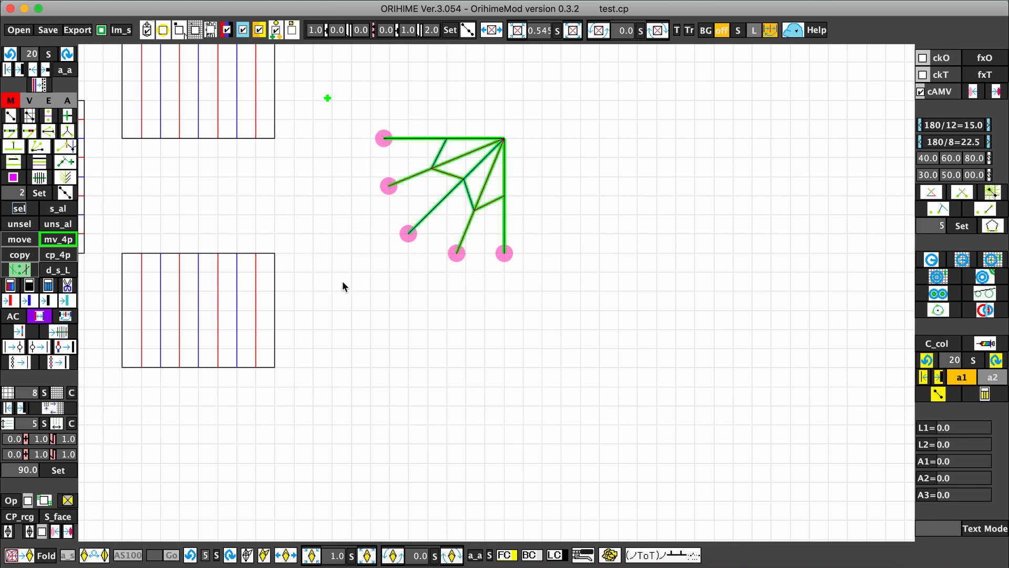
click(19, 270)
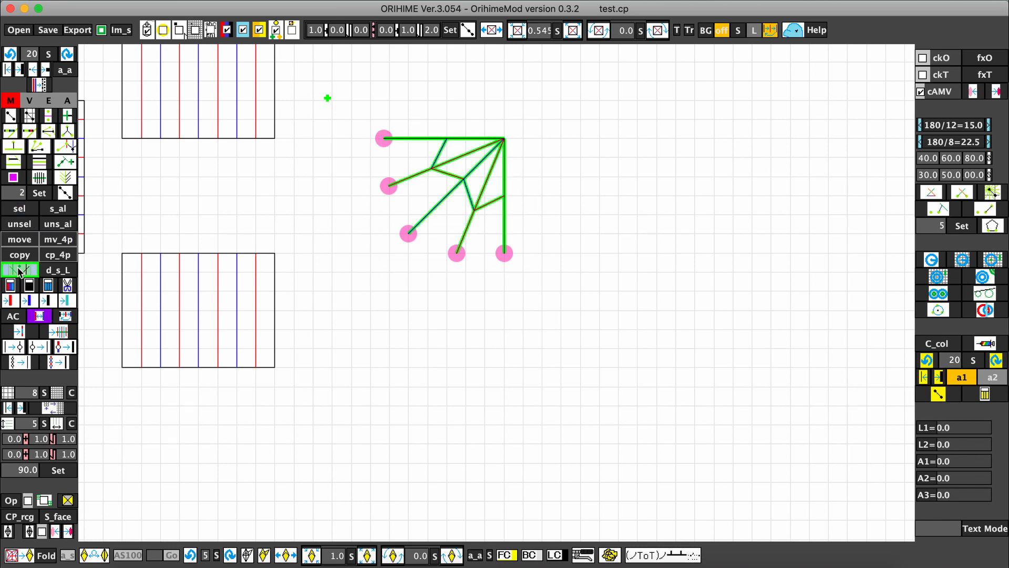
click(407, 290)
click(503, 292)
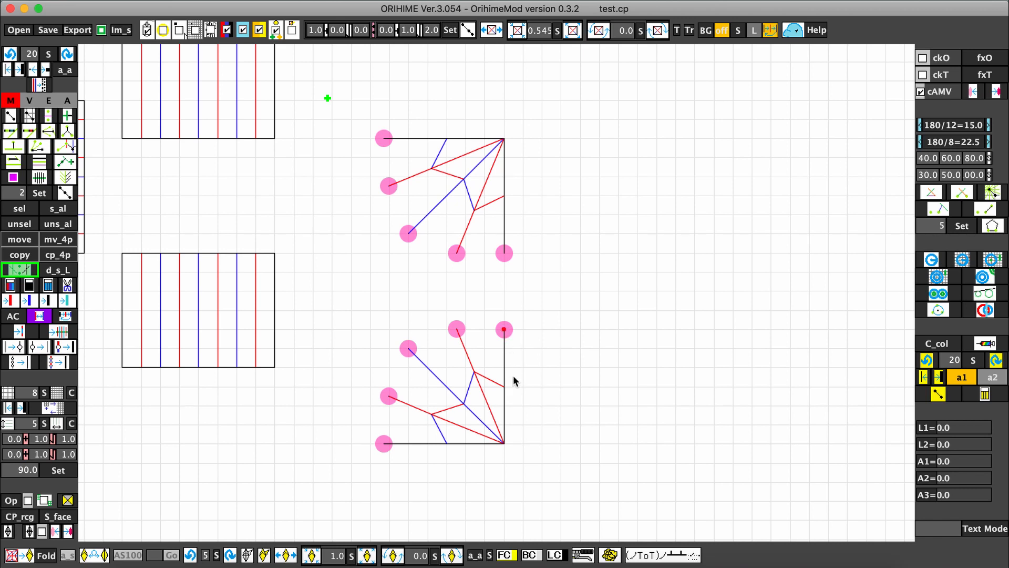
click(523, 358)
drag(532, 356, 534, 397)
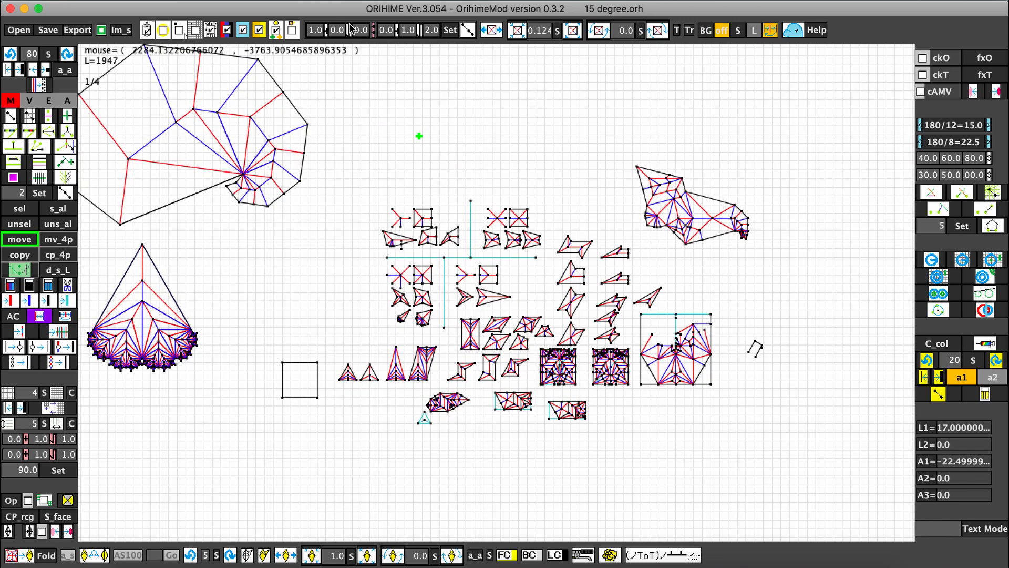
click(493, 30)
drag(440, 162, 418, 172)
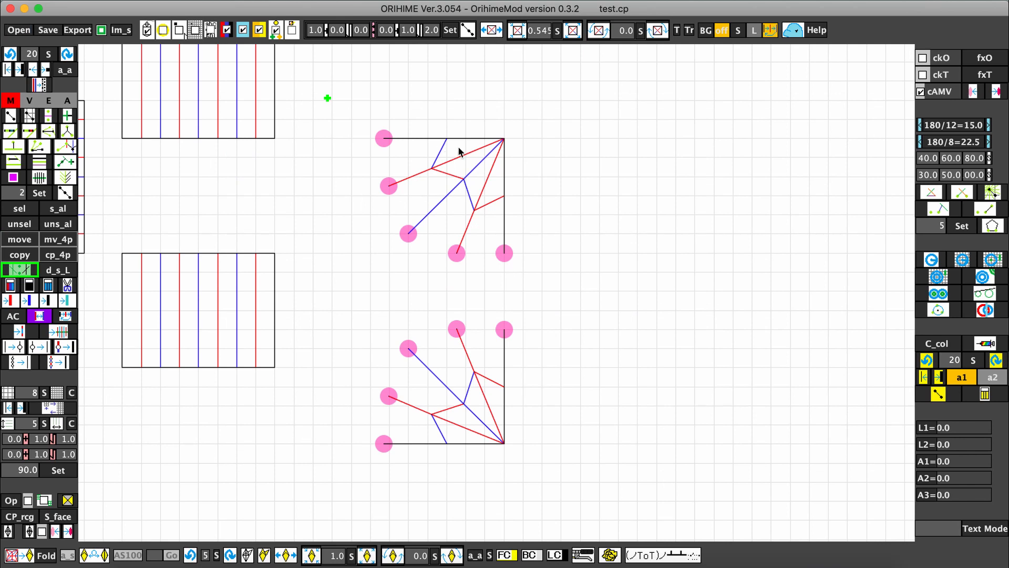
Step: Enlarge the vertex dots and select the left edge of the upper striped rectangle
drag(462, 151, 744, 218)
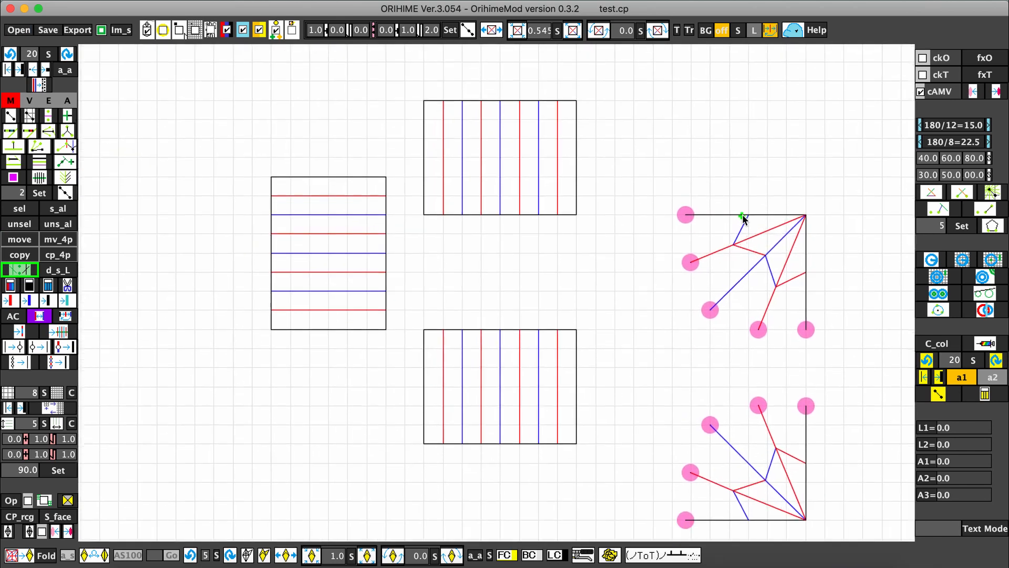
click(48, 70)
click(20, 208)
click(432, 197)
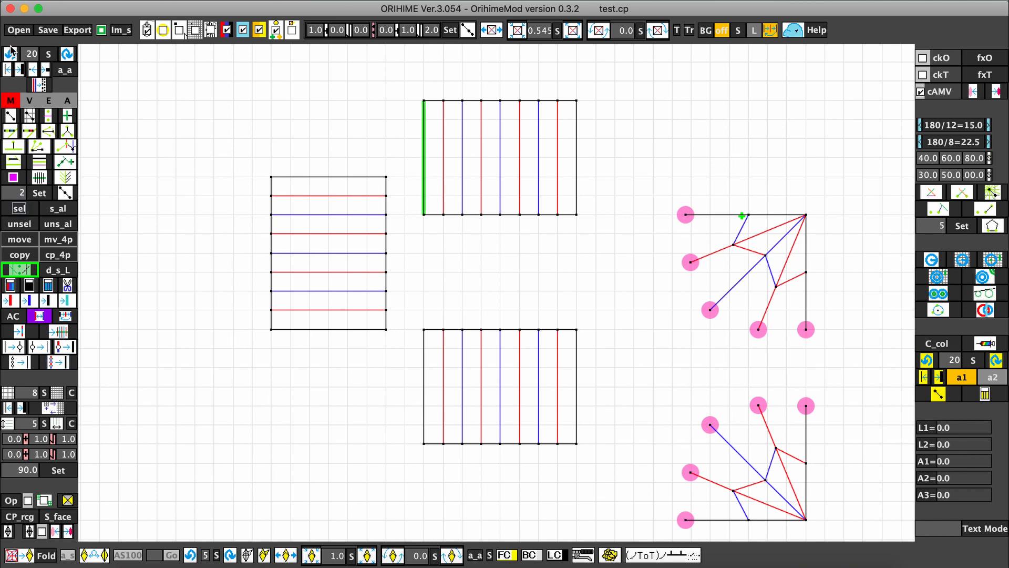
Step: Undo the last vertex removal and set the maximum number of undo steps to 80
click(10, 51)
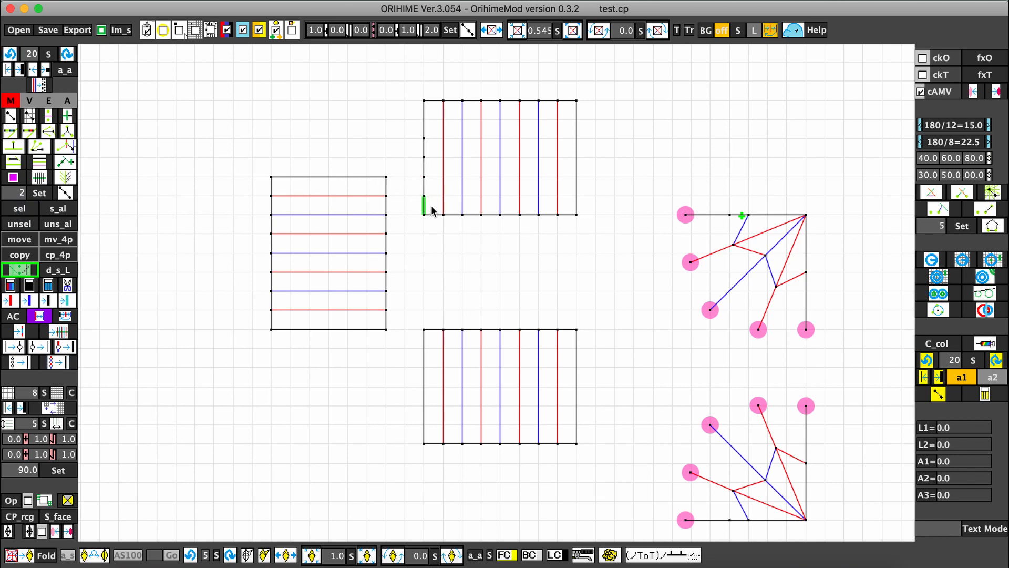
double_click(31, 53)
text(80)
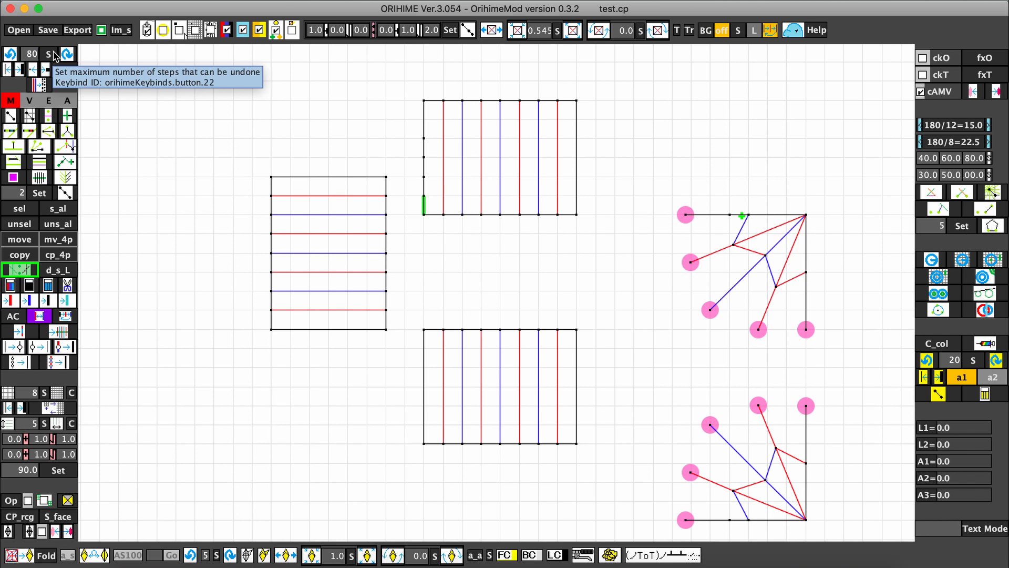
click(55, 55)
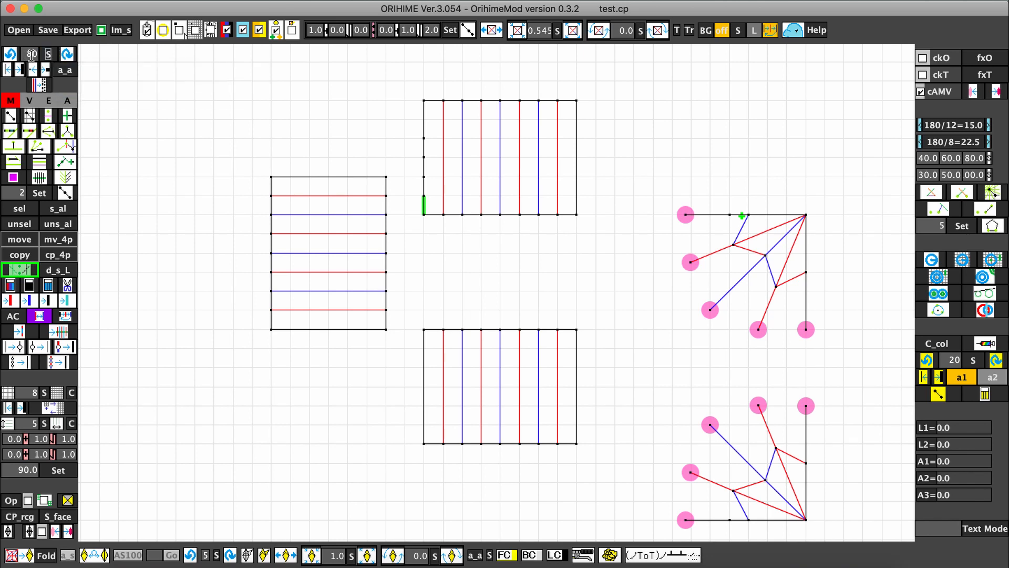
Step: Undo the recent copying, moving and mirroring operations back to the single striped rectangle and the original fan
click(11, 55)
click(11, 55)
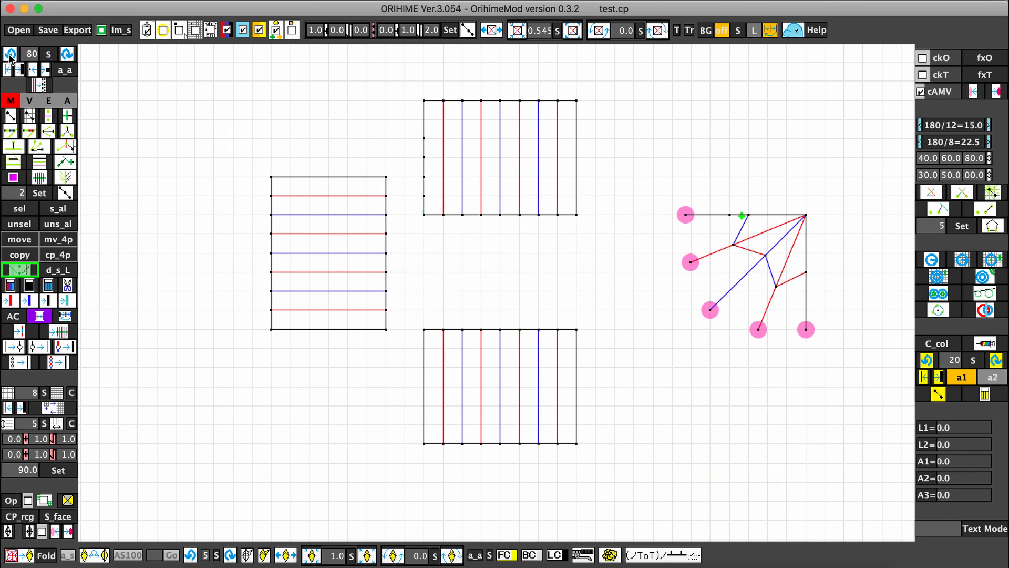
click(11, 55)
click(11, 55)
click(11, 55)
click(10, 55)
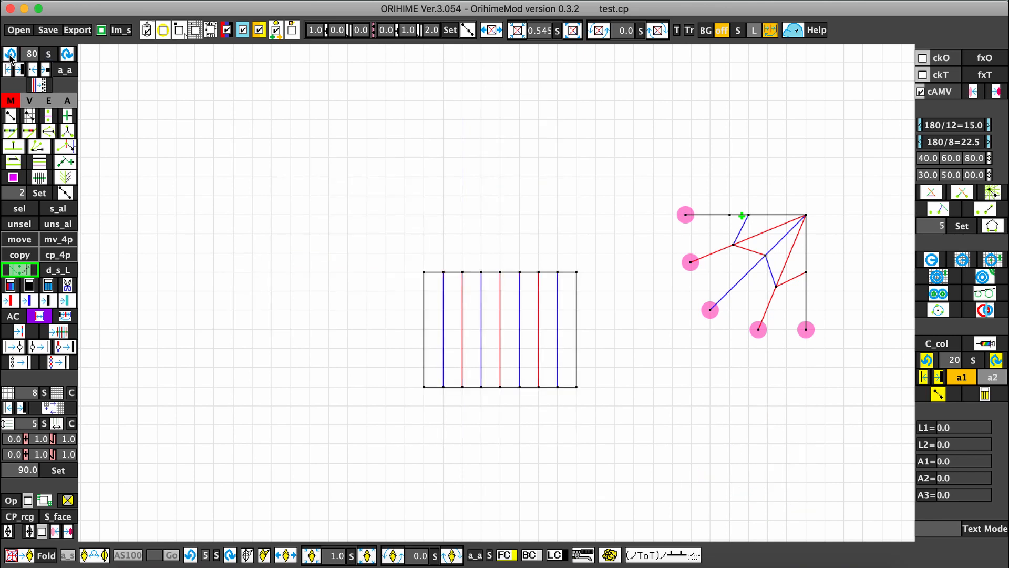
Step: Redo the undone operations through the mirrored fan copy and the removal of the extra vertices
click(66, 54)
click(66, 55)
click(65, 54)
click(65, 54)
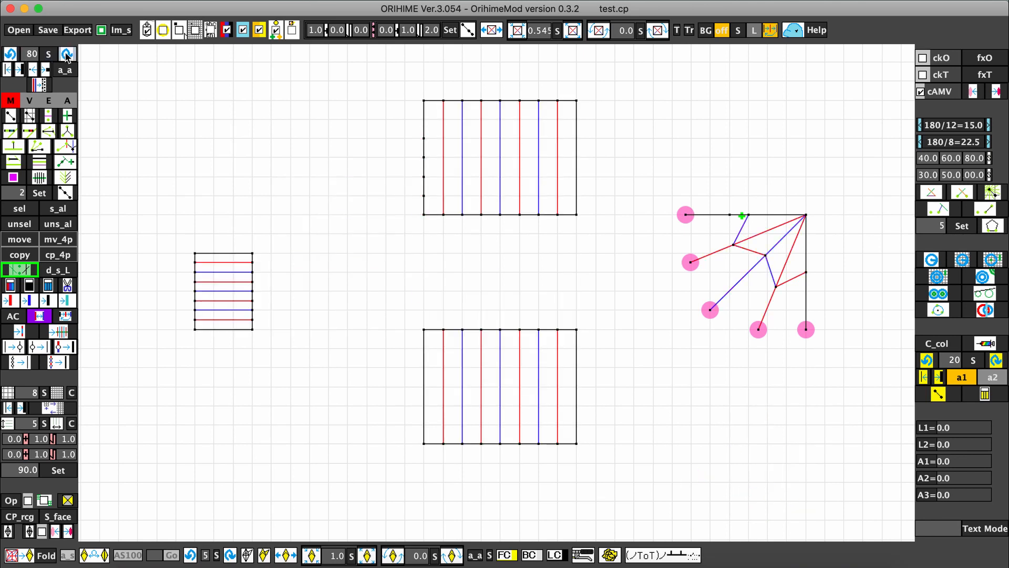
click(66, 54)
click(65, 54)
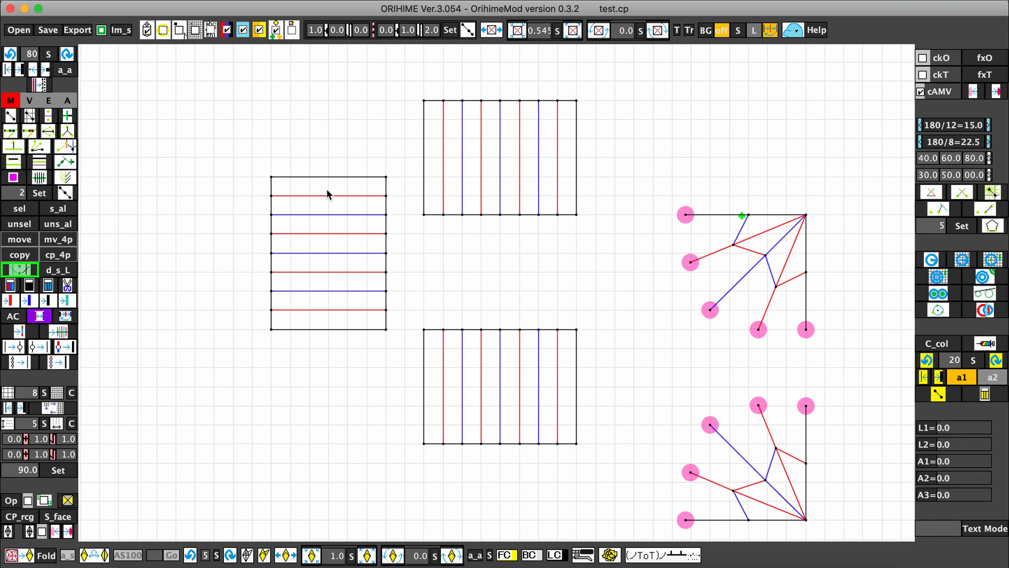
Step: Draw a vertical crease through the middle of the left striped rectangle and alternate its segments between mountain and valley
drag(336, 247, 328, 329)
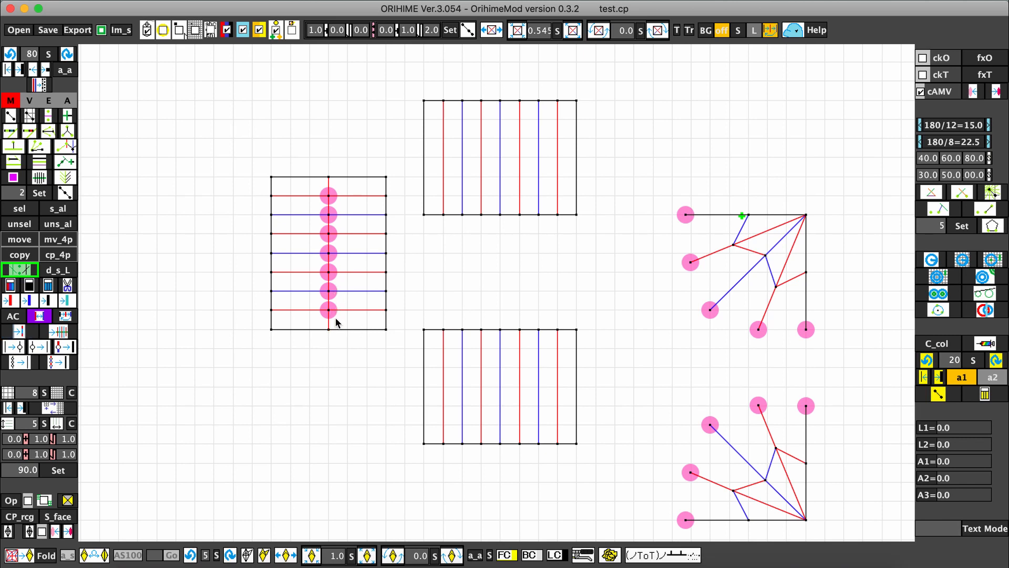
drag(328, 312, 329, 183)
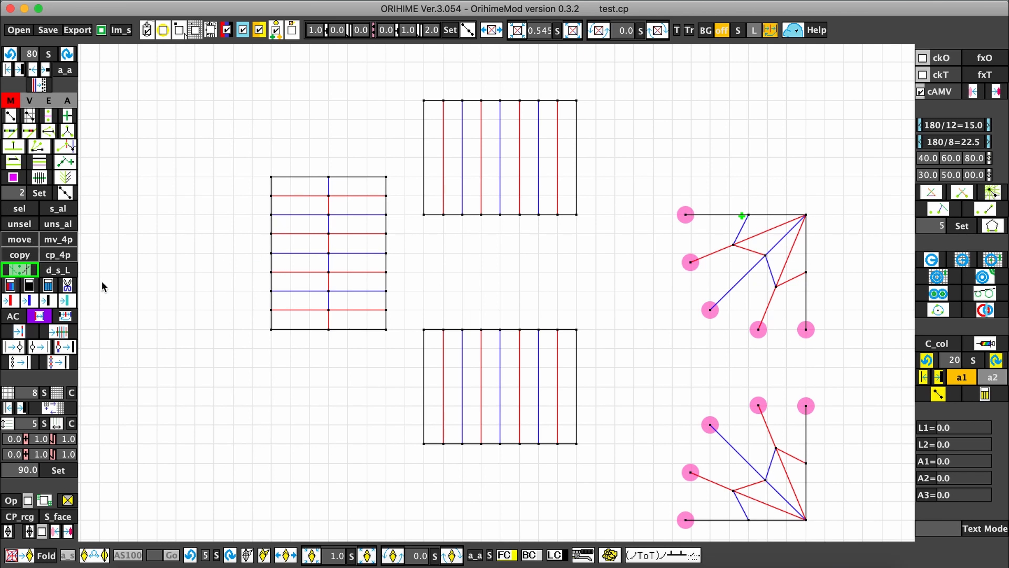
Step: Fold the left striped rectangle's crease pattern and move the folded shape to the empty area below it
click(18, 210)
drag(251, 144, 395, 347)
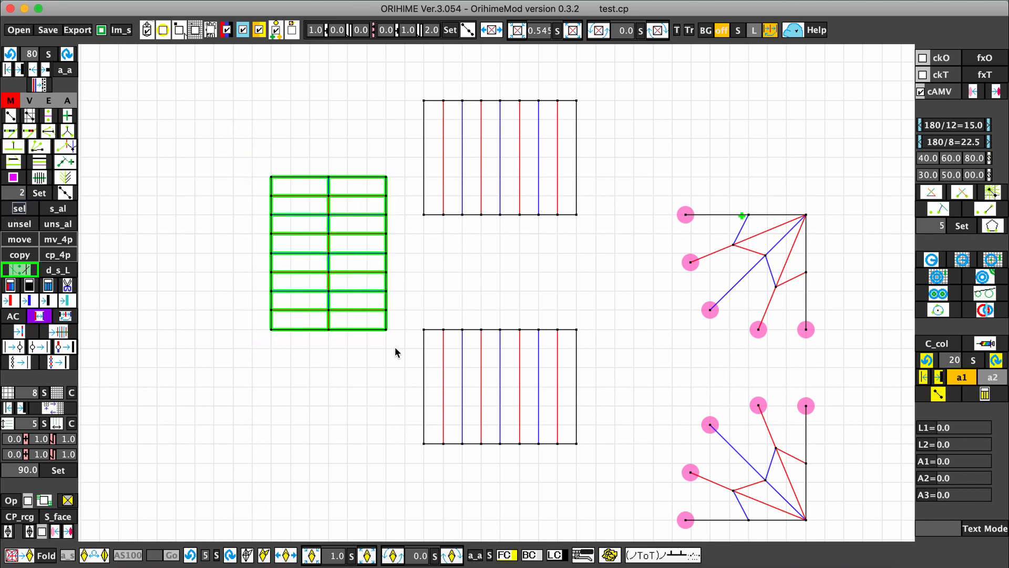
click(42, 560)
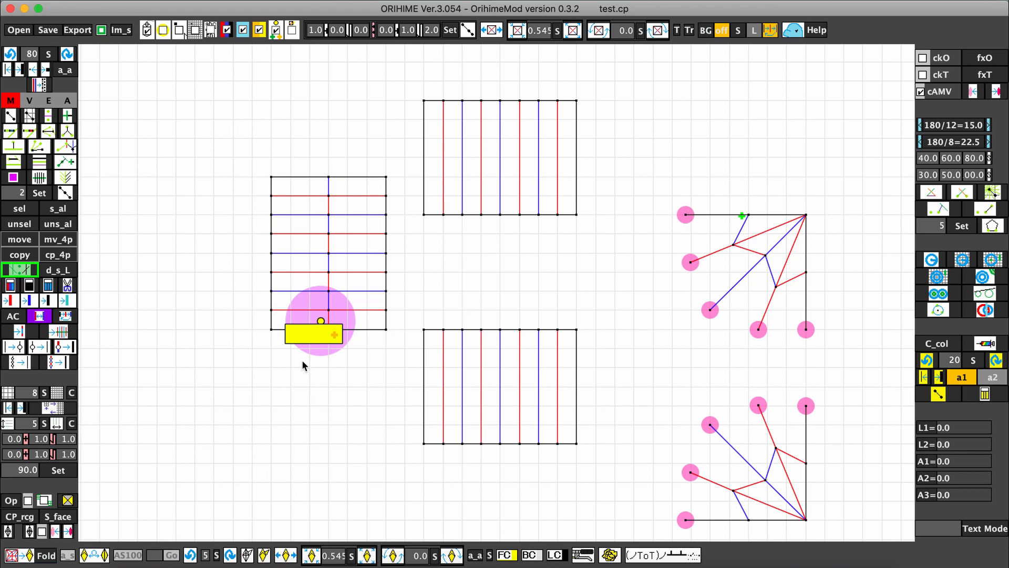
drag(301, 371, 270, 399)
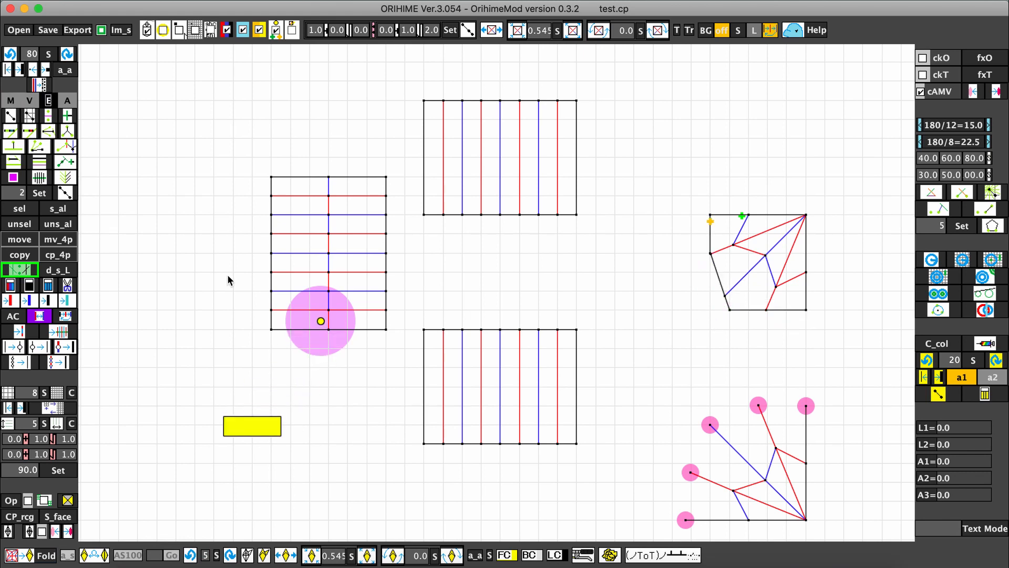
Step: Fold the upper fan pattern with the closed outline and move the folded model into the space between the fan and the striped rectangles
click(18, 208)
drag(704, 195, 837, 325)
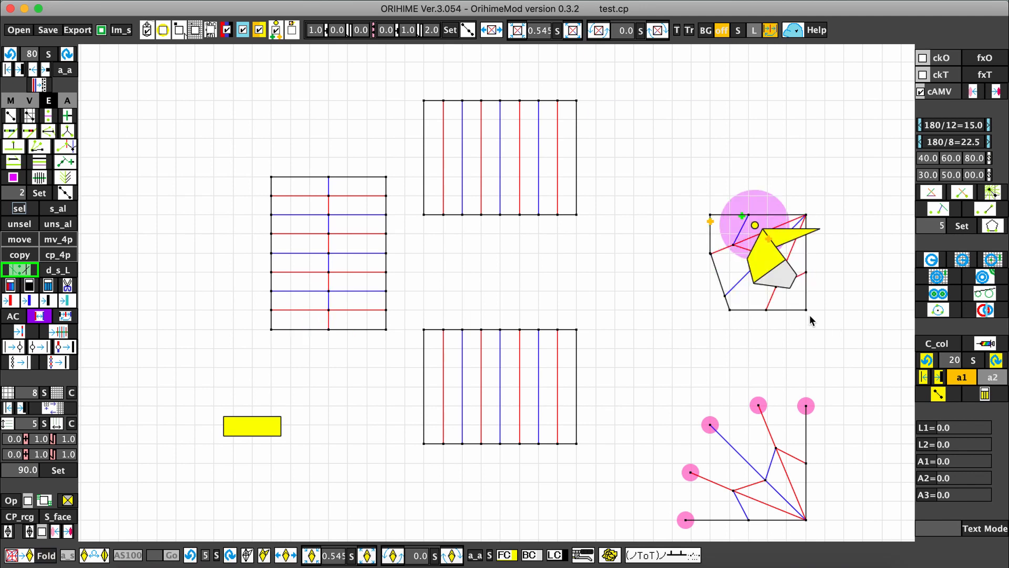
click(277, 553)
drag(760, 259, 660, 308)
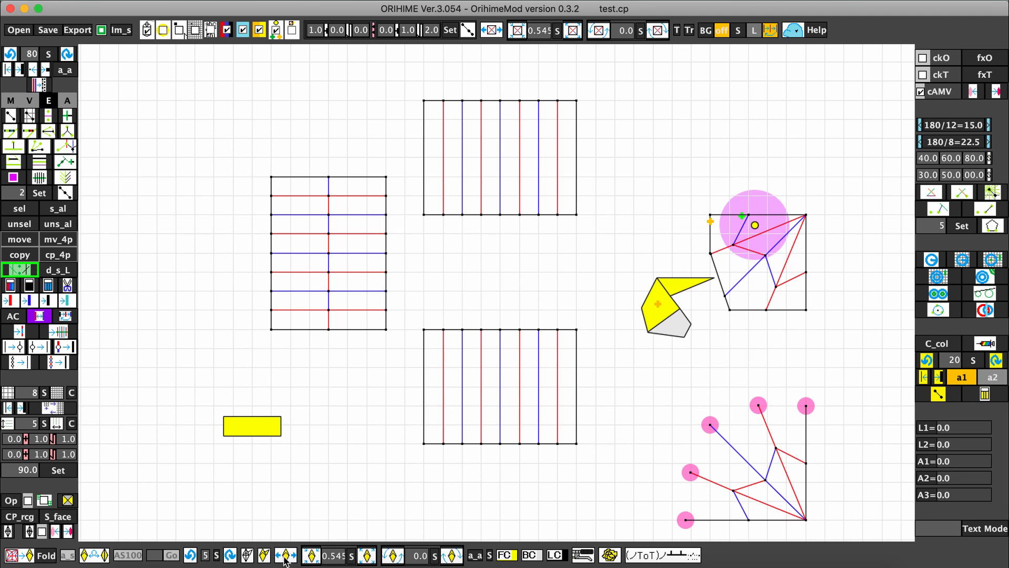
drag(653, 304, 554, 299)
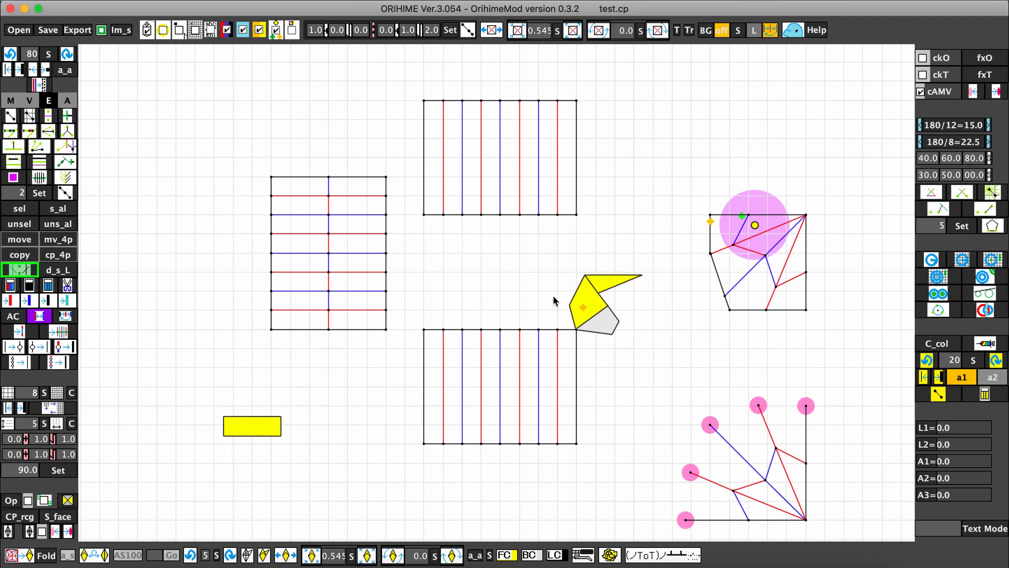
Step: Scale the folded fan model down to 0.500 and back up to 0.545
click(312, 555)
click(366, 555)
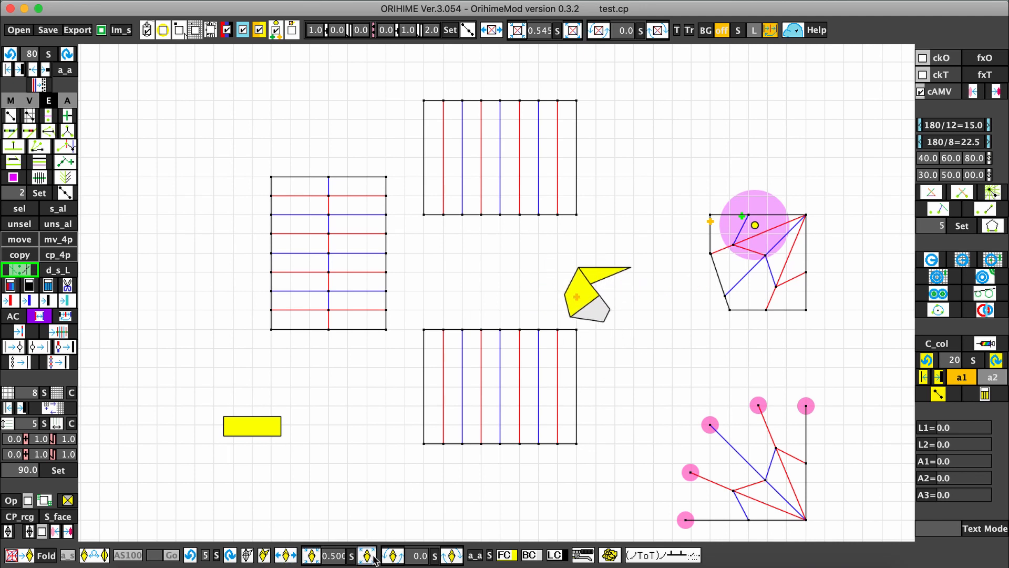
click(370, 557)
Step: Rotate the folded fan model counterclockwise and partly back, to an angle of 11.25°
click(394, 557)
click(394, 557)
click(394, 557)
click(394, 557)
click(394, 557)
click(452, 556)
double_click(451, 556)
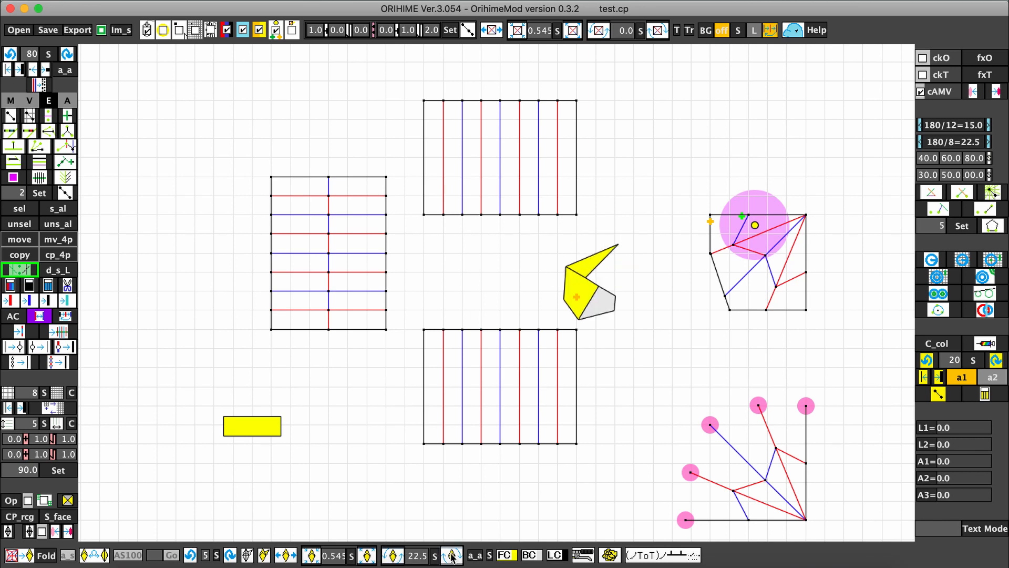
click(452, 557)
Step: Flip the folded fan model to its back side and return it to the front, and display it as a transparent layered view
click(95, 556)
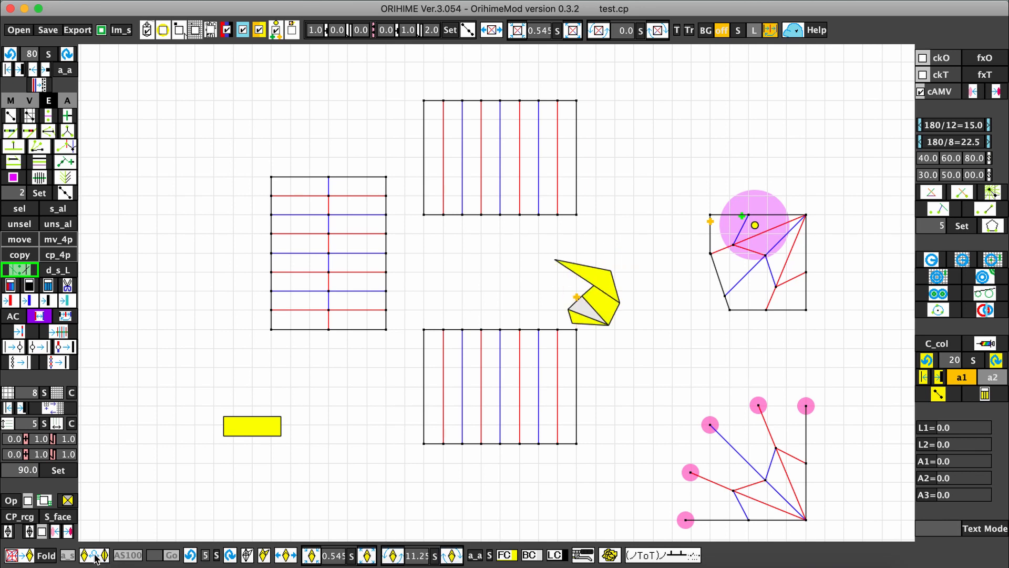
click(95, 556)
click(95, 556)
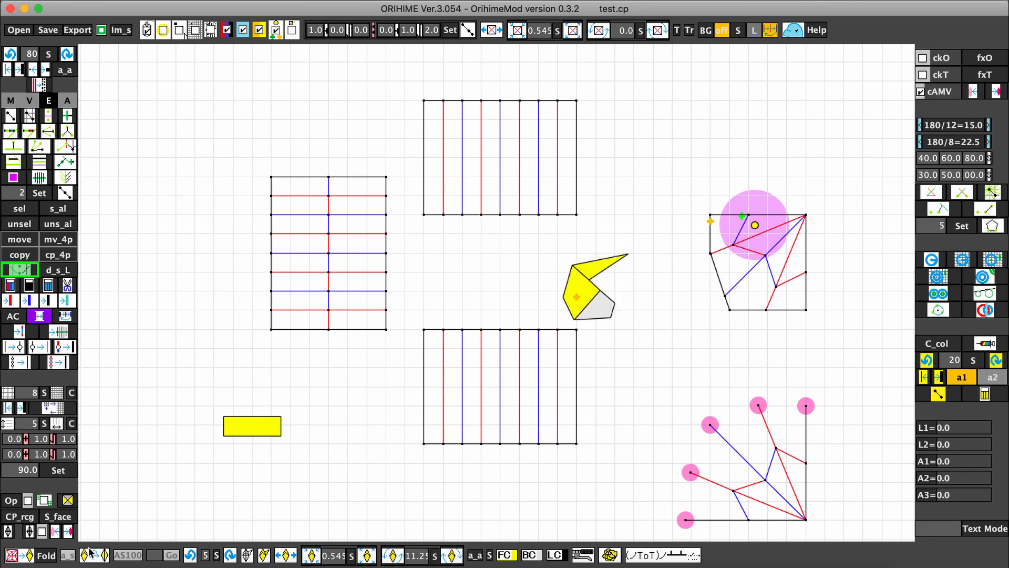
click(30, 531)
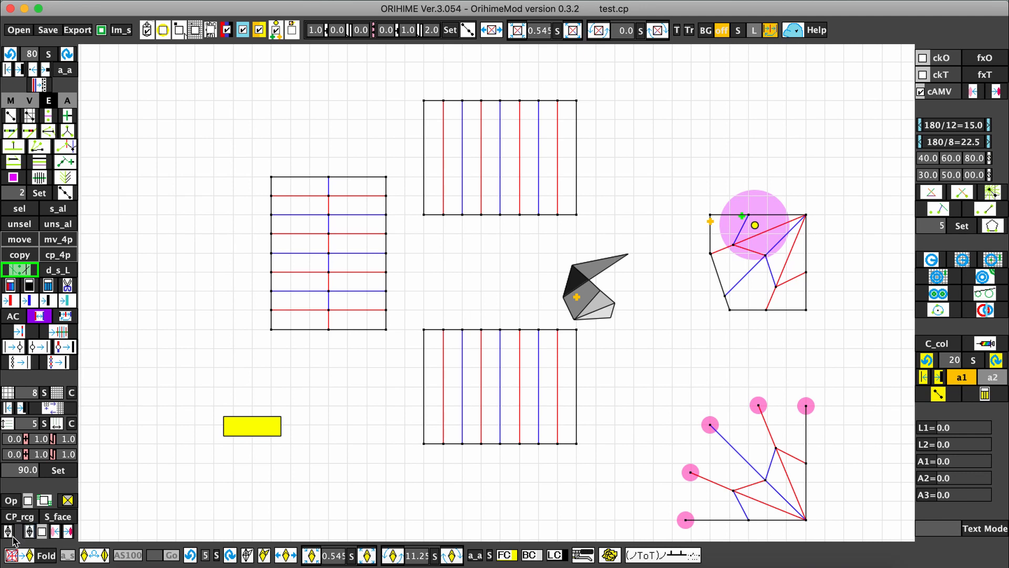
click(8, 532)
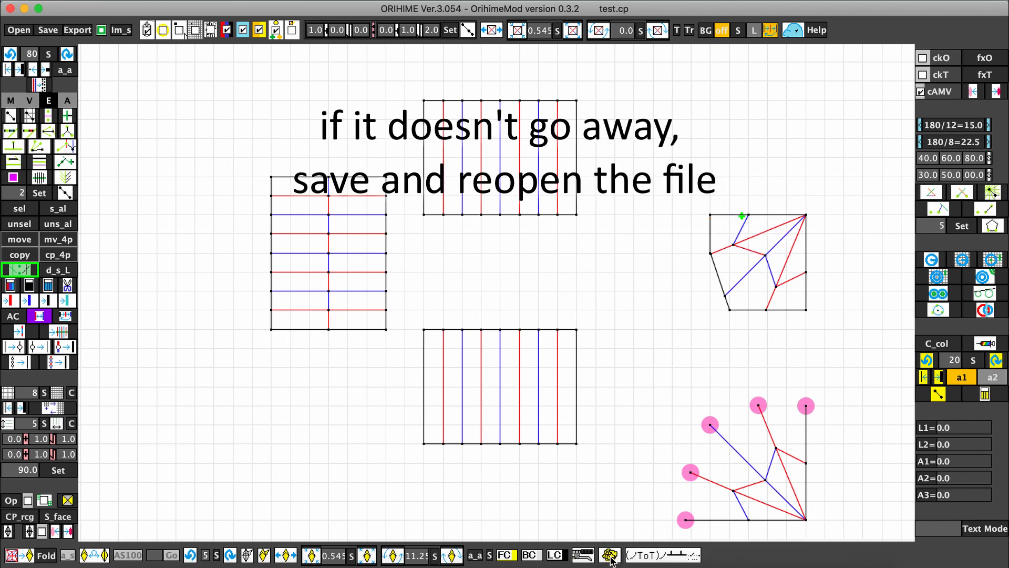
Step: Fold the upper fan pattern again and set the folded model's front color to red
drag(691, 198, 817, 340)
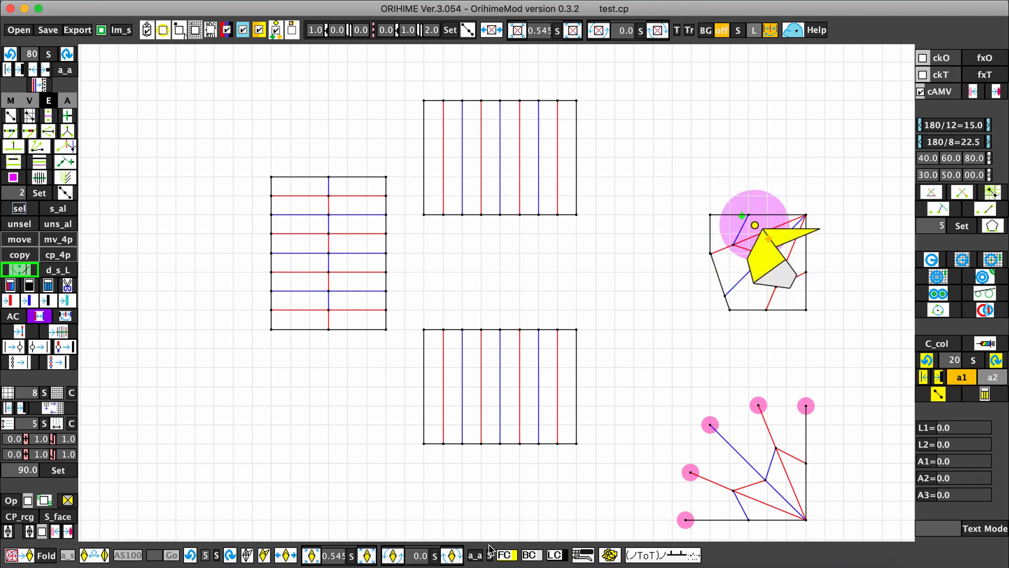
click(504, 555)
click(481, 253)
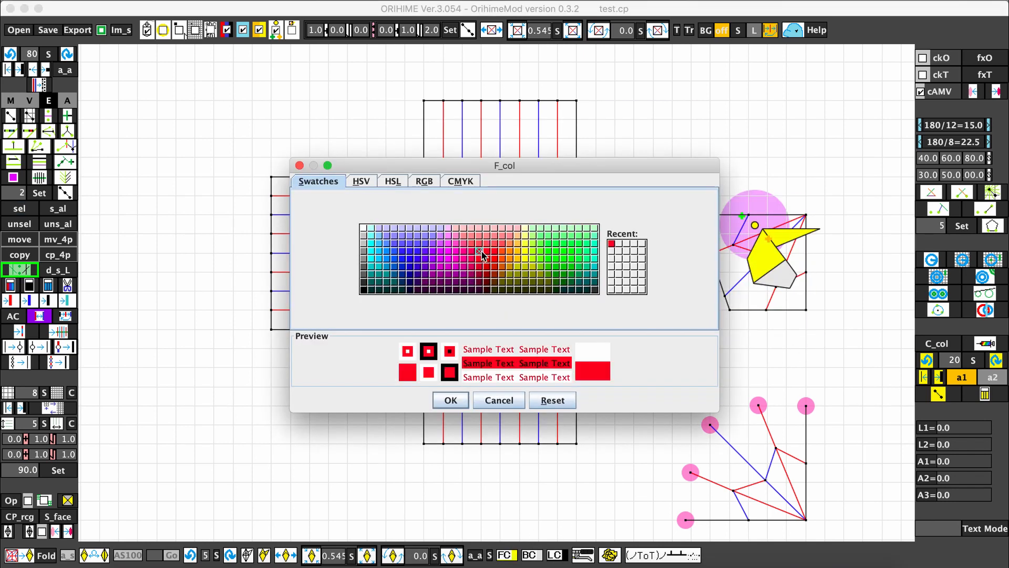
click(450, 400)
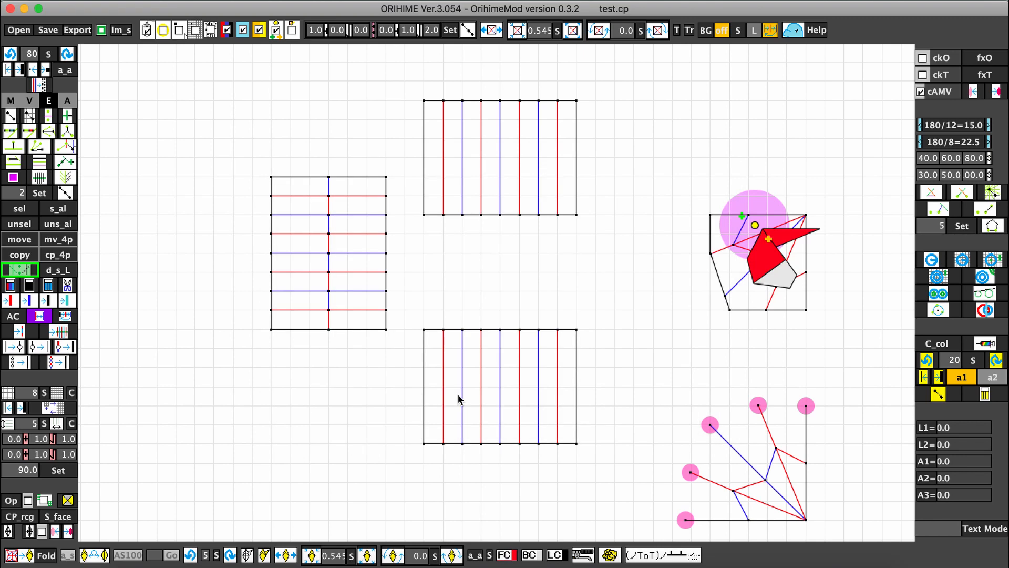
Step: Set the folded model's back color to green and its line color to blue
click(530, 555)
click(563, 244)
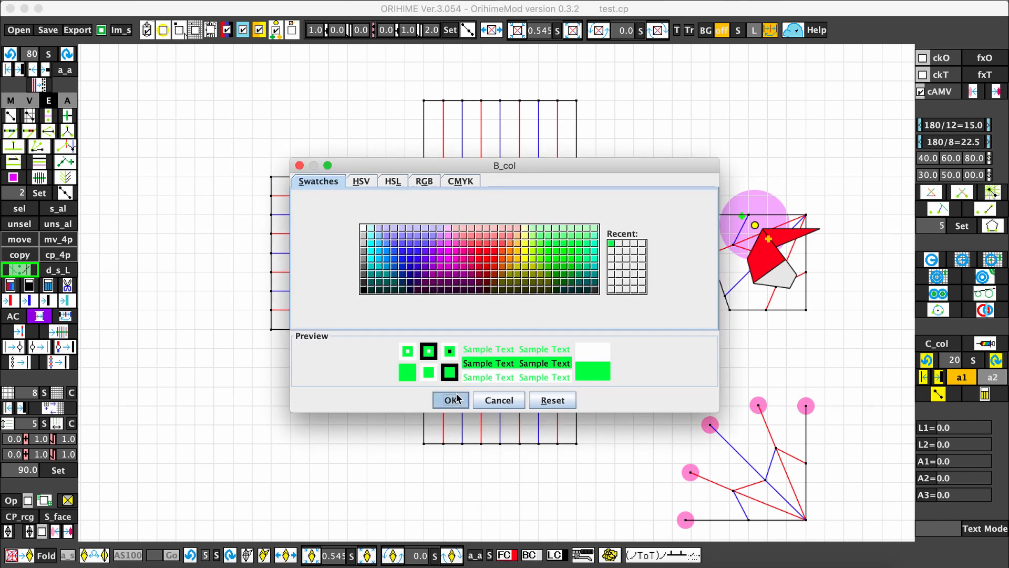
click(448, 400)
click(556, 556)
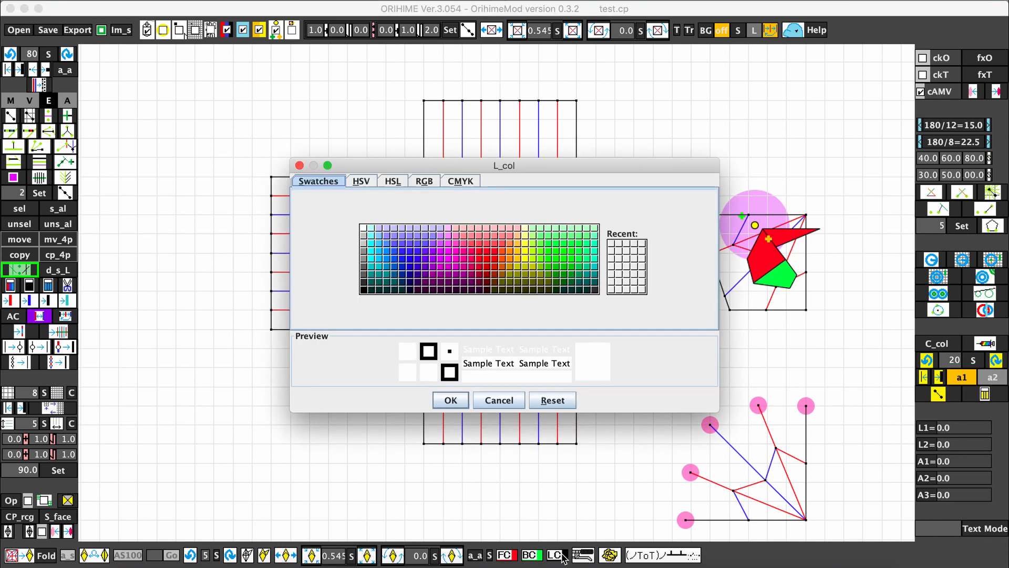
click(402, 251)
click(452, 396)
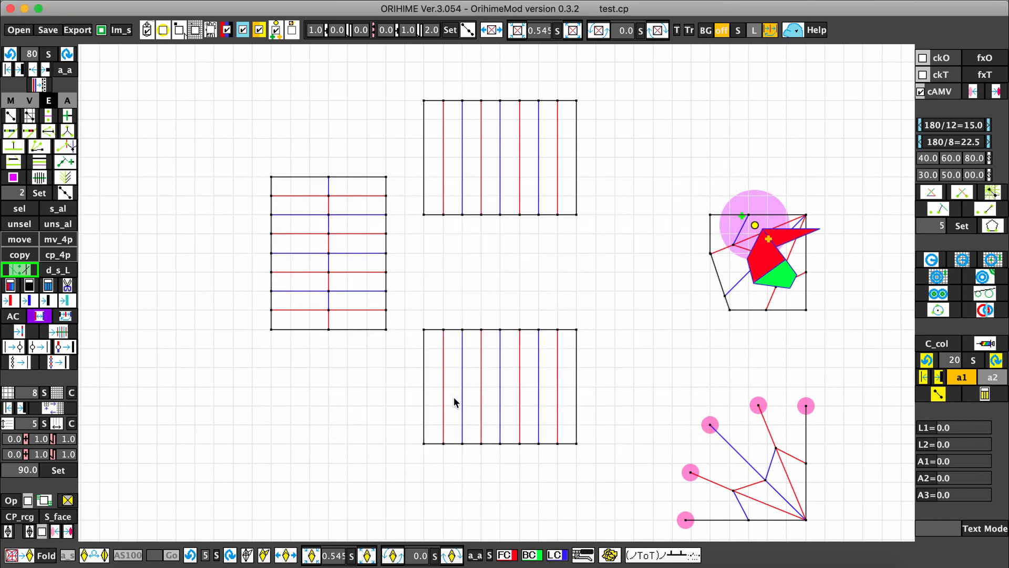
Step: Delete the folded model lying over the upper fan pattern
click(607, 553)
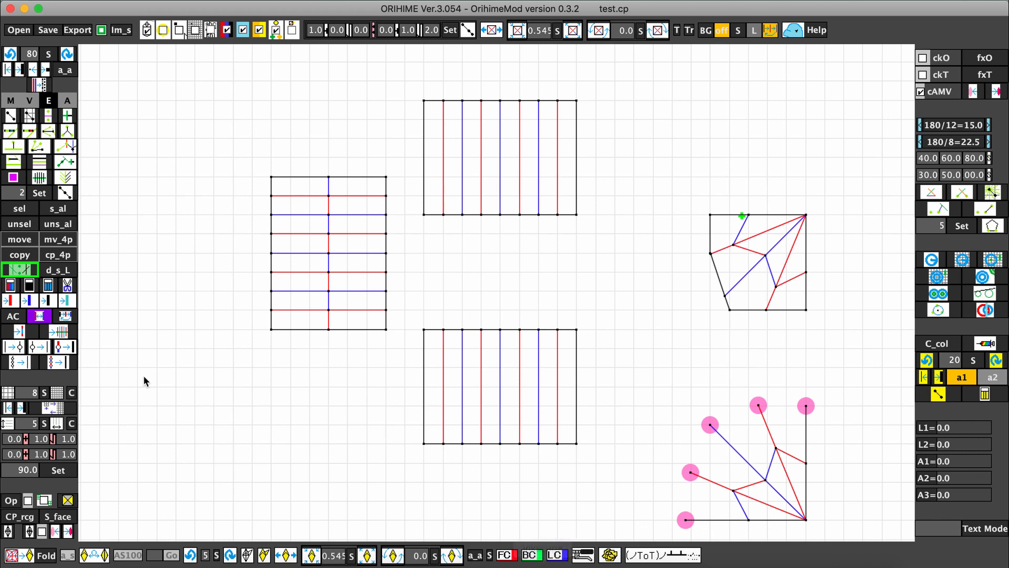
click(518, 30)
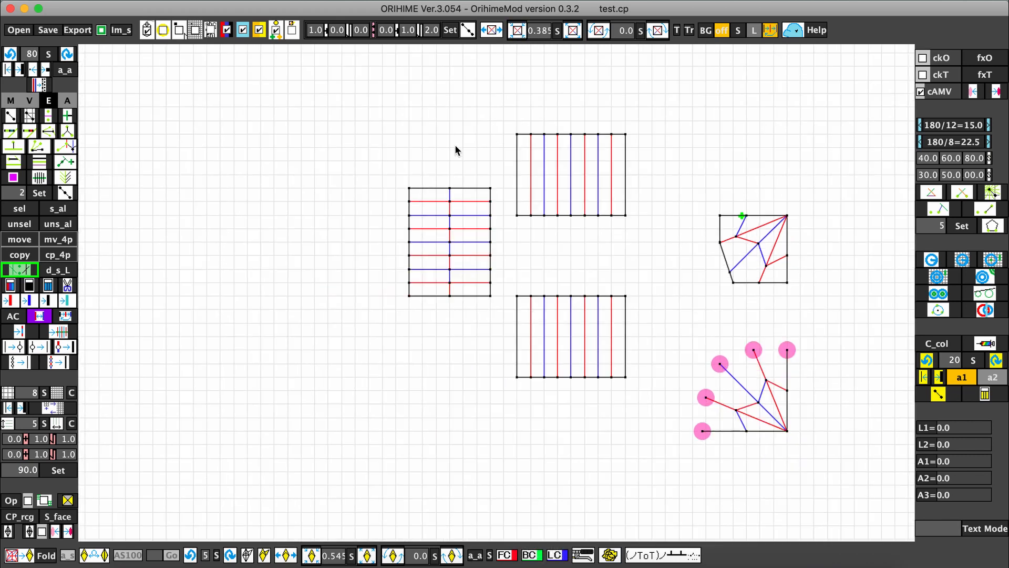
mouse_move(343, 153)
mouse_down()
mouse_move(387, 103)
mouse_move(403, 112)
mouse_up()
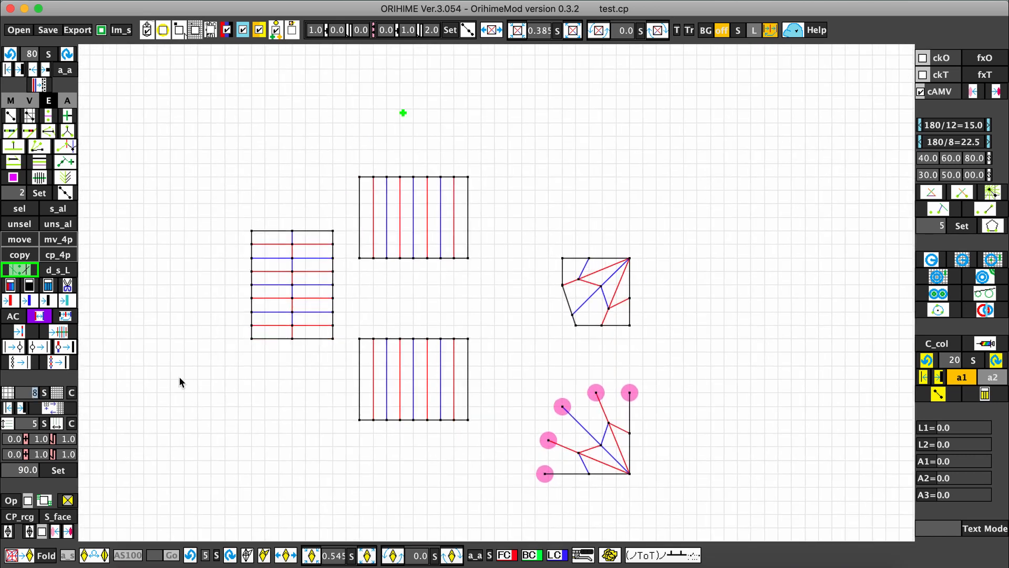
Step: Set the grid division to 20 and limit the grid to the paper square
key(BackSpace)
text(20)
click(44, 395)
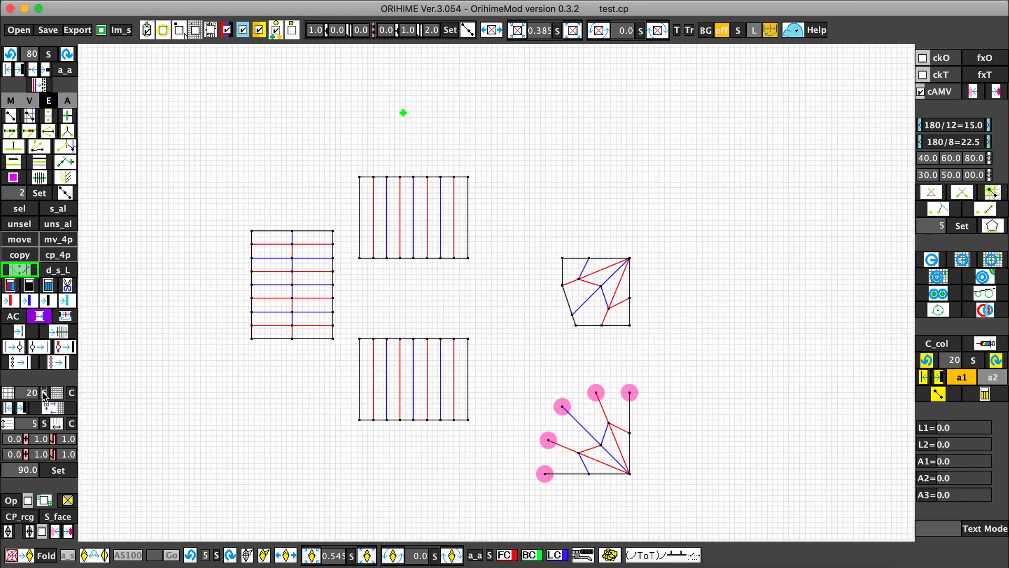
click(47, 410)
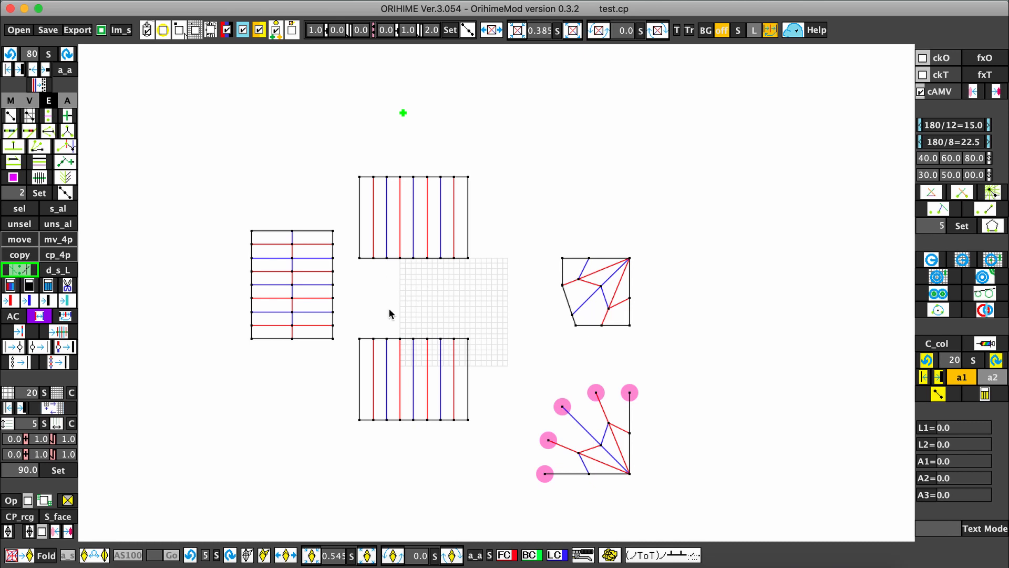
Step: Set the grid division to 4 and display the grid across the whole canvas
double_click(33, 389)
text(80)
click(44, 392)
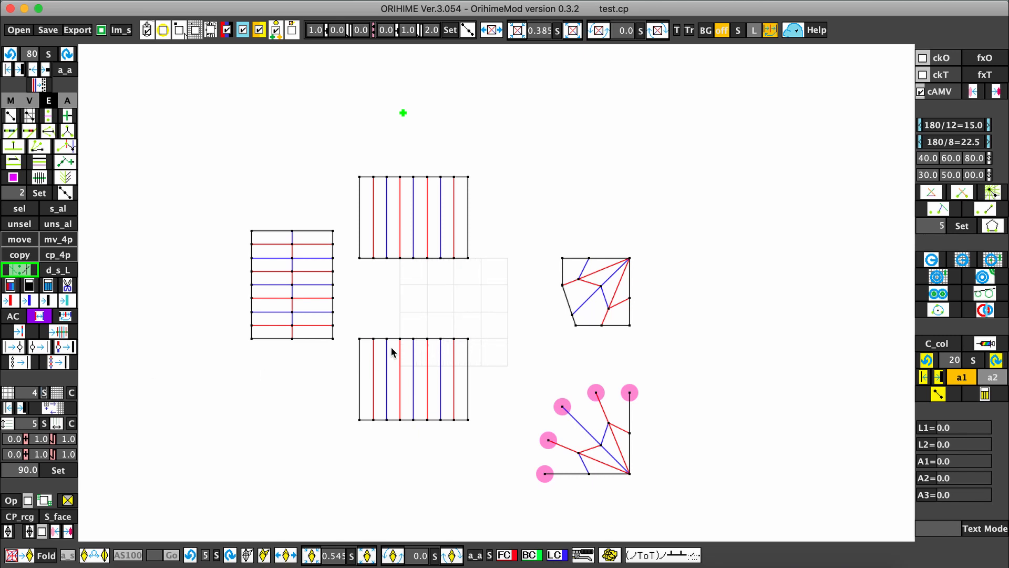
click(48, 410)
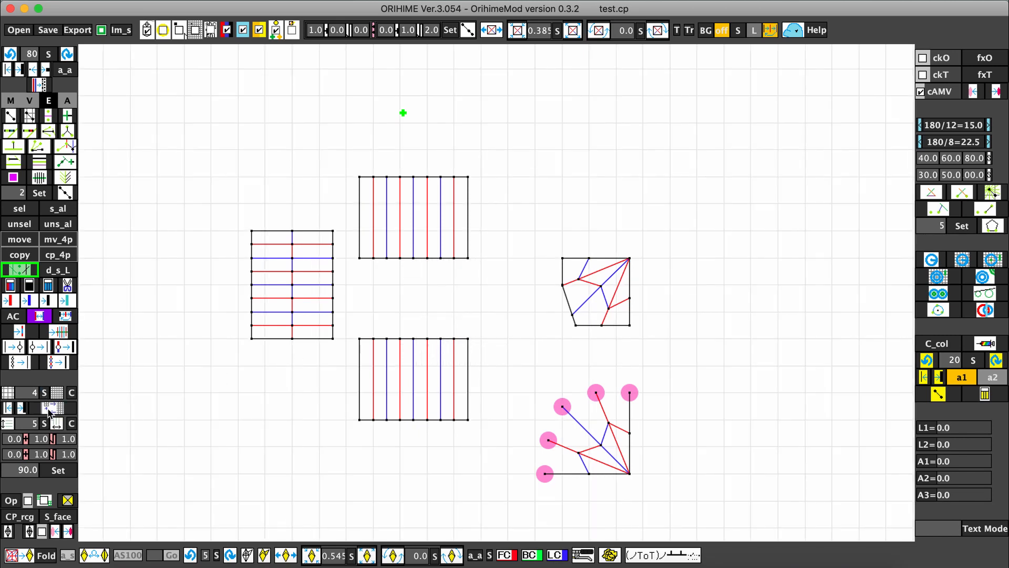
Step: Cycle the grid display through hidden and paper-only back to full canvas, and set the grid division to 8
click(48, 410)
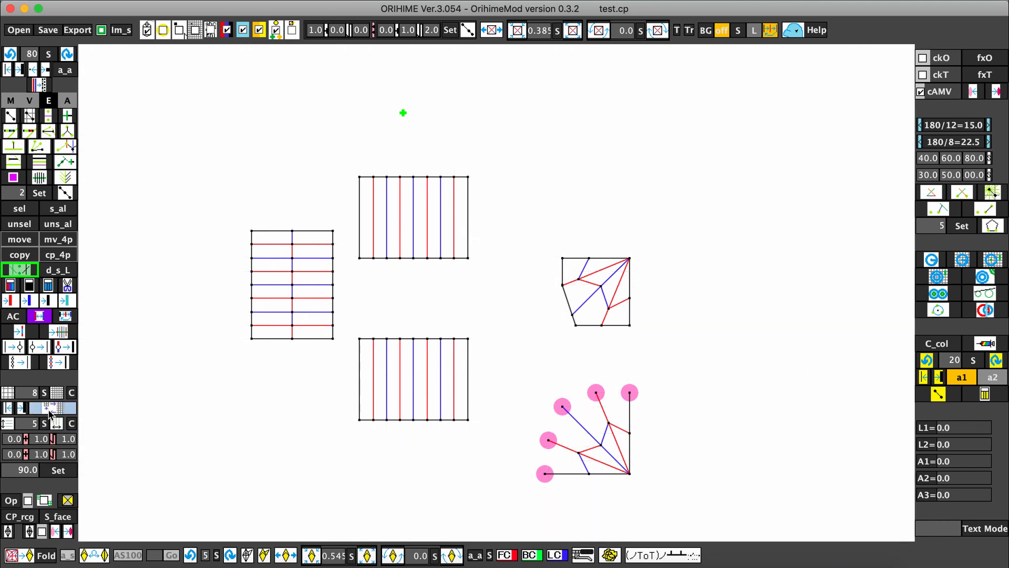
click(48, 410)
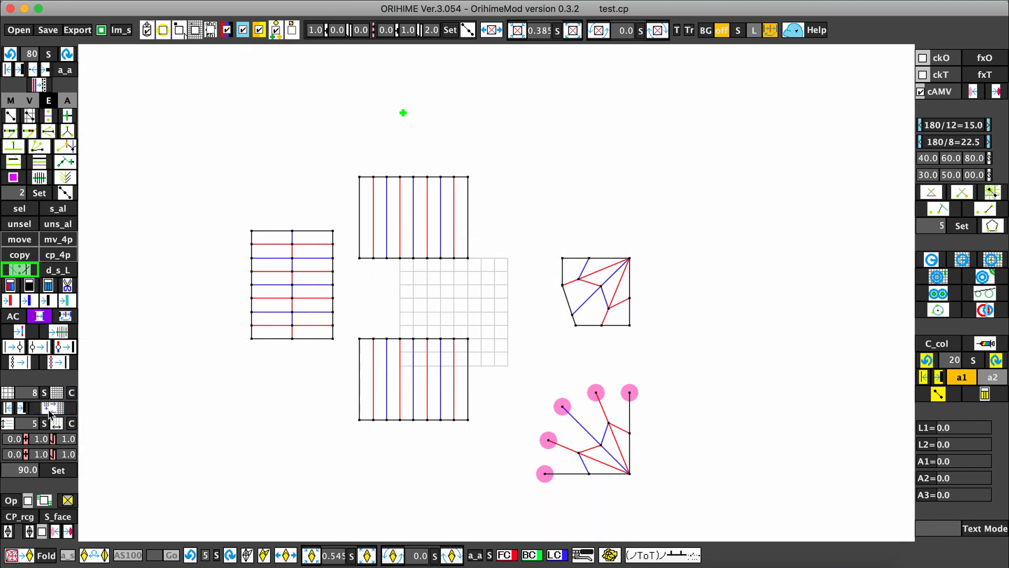
click(49, 411)
click(50, 410)
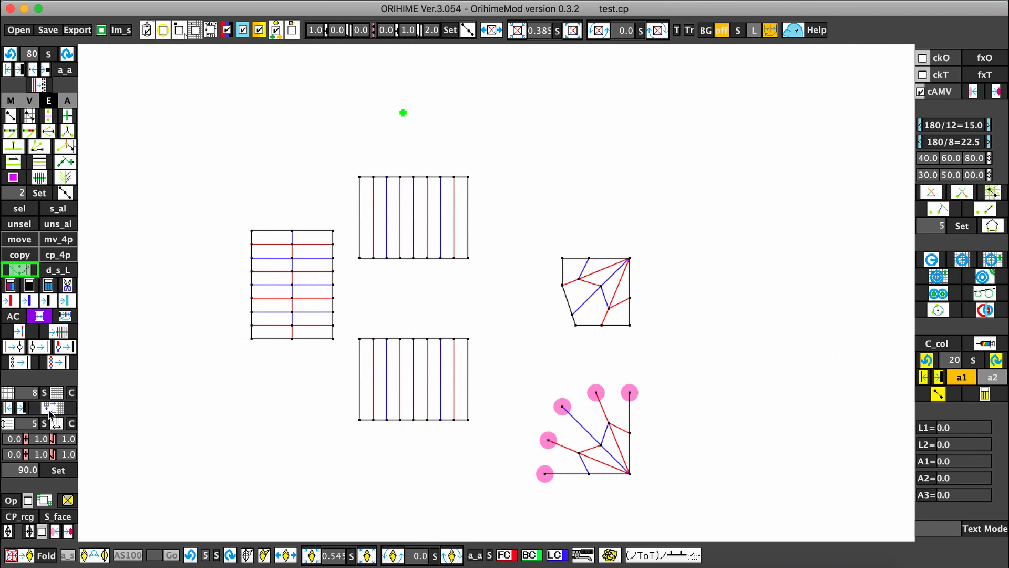
click(56, 396)
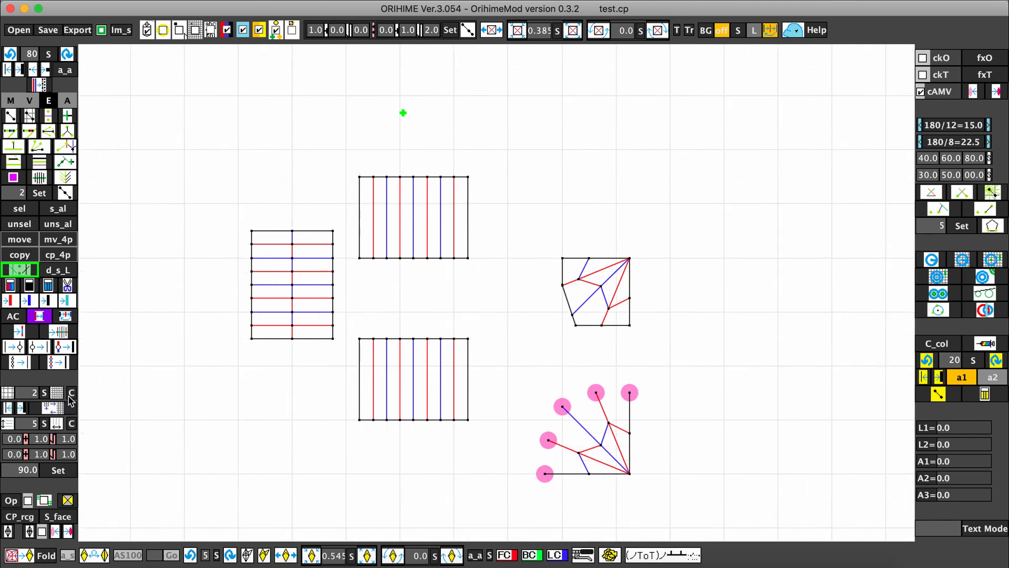
click(58, 395)
click(59, 394)
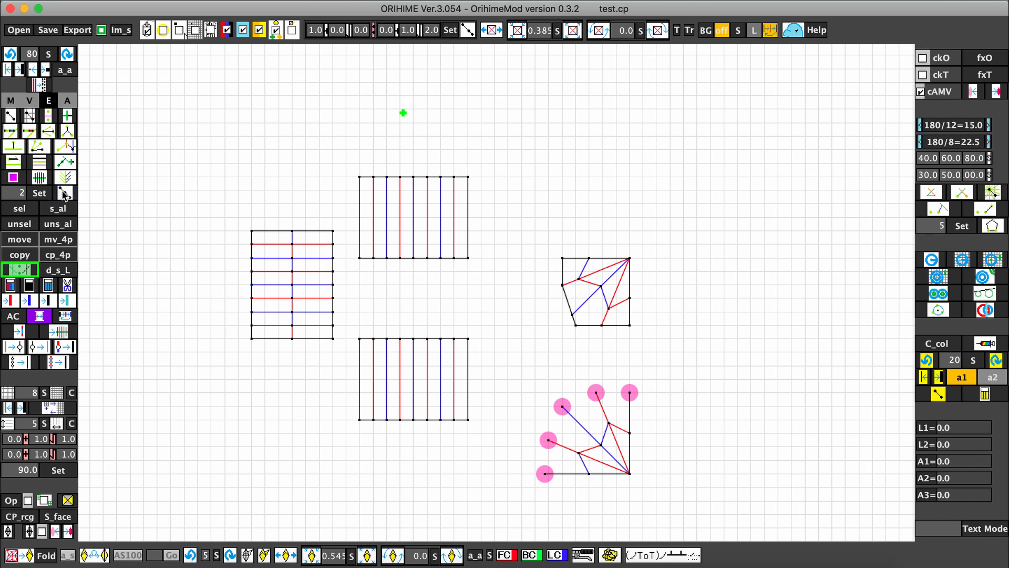
Step: Set the line division to 3 and draw an equally divided line along the top edge of the leftmost rectangle
mouse_move(63, 194)
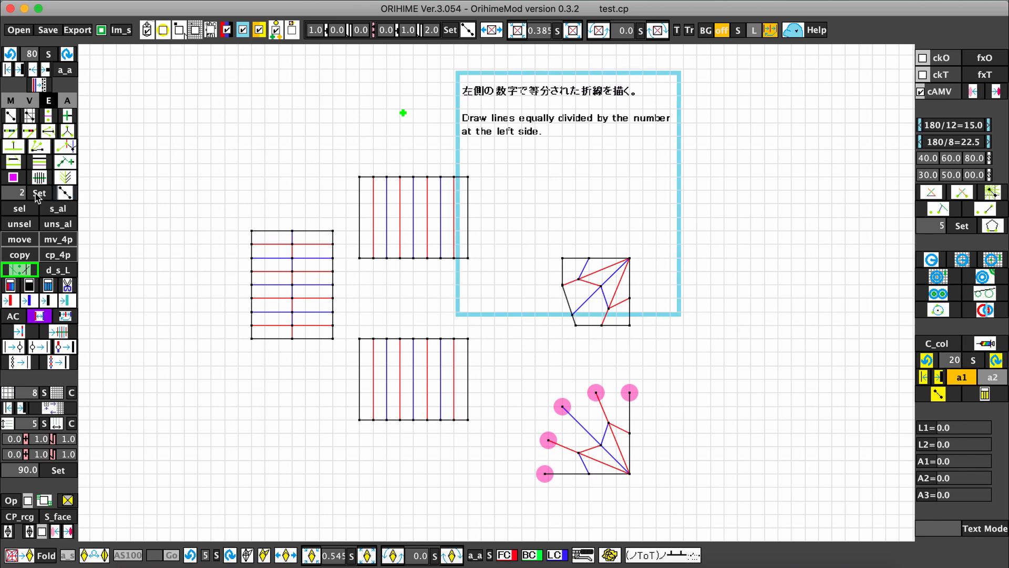
text(3)
click(46, 194)
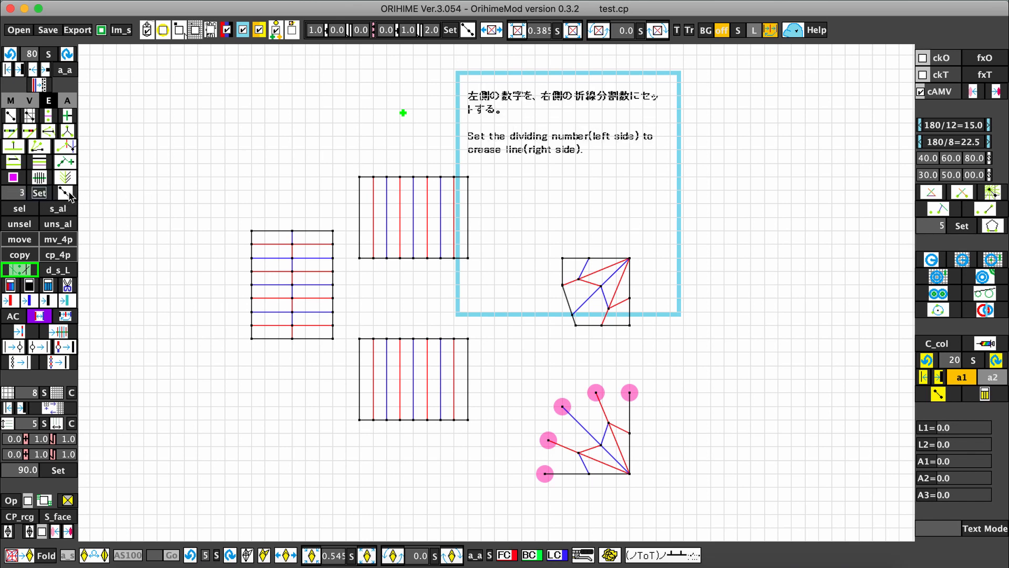
drag(253, 233, 333, 231)
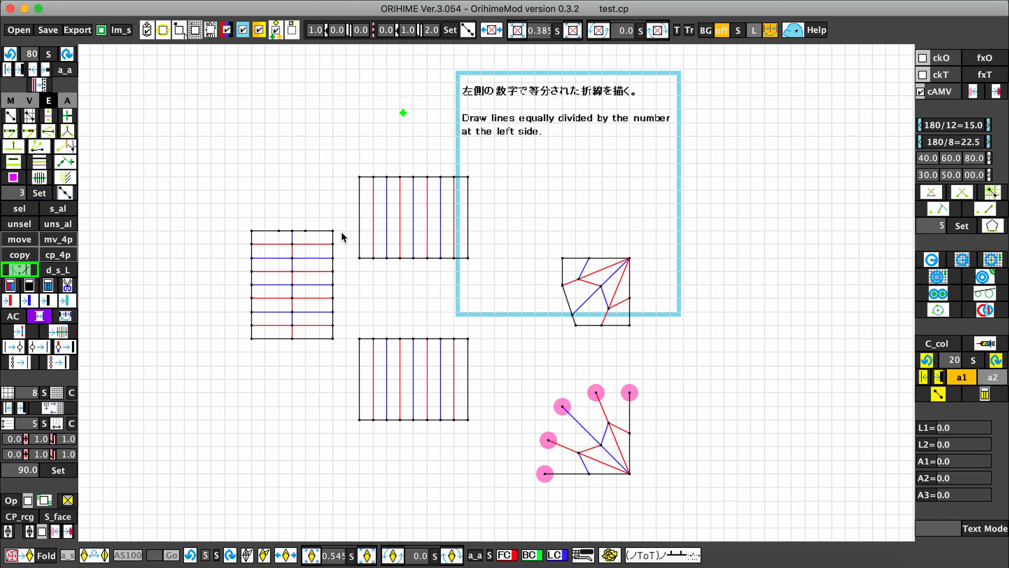
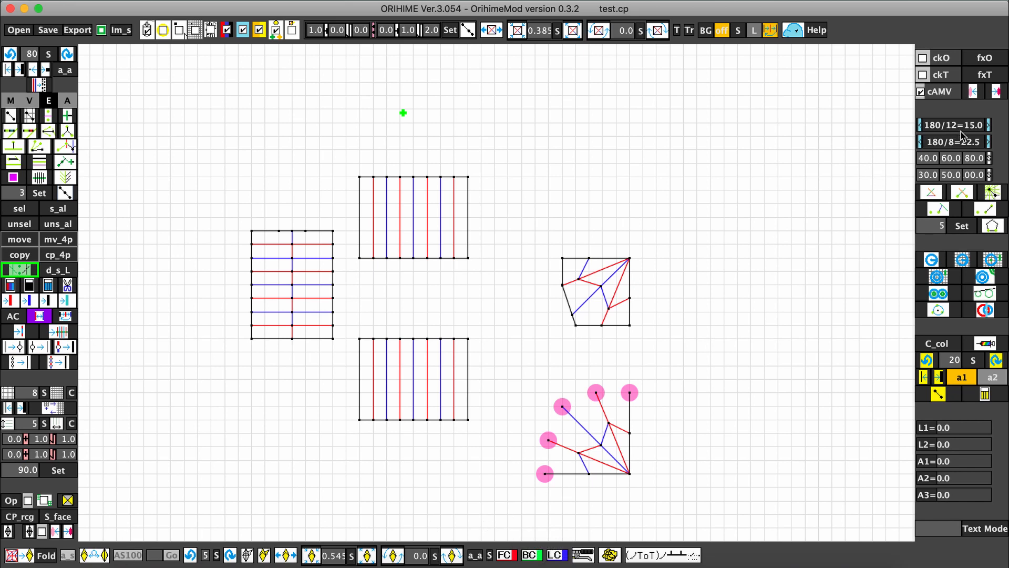
Step: Switch the cAMV check off and on again, and adjust the transparency of its pink vertex circles
click(929, 94)
click(929, 94)
click(977, 93)
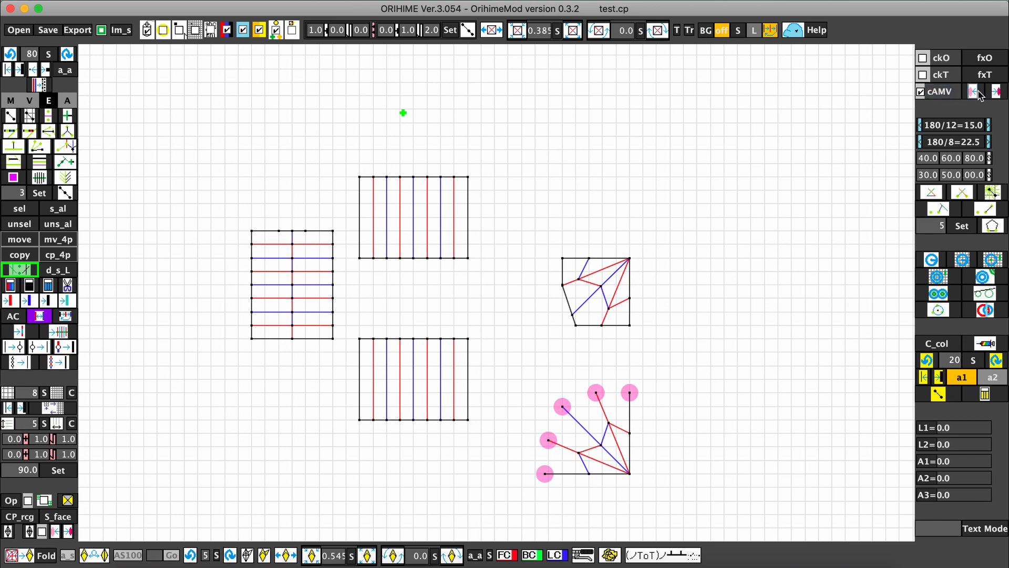
click(977, 92)
click(977, 92)
click(994, 95)
click(995, 95)
Step: Using the 180/12 angle system, draw a short line above the small fan pattern, and draw and erase trial lines beside it
click(940, 129)
drag(604, 243, 575, 244)
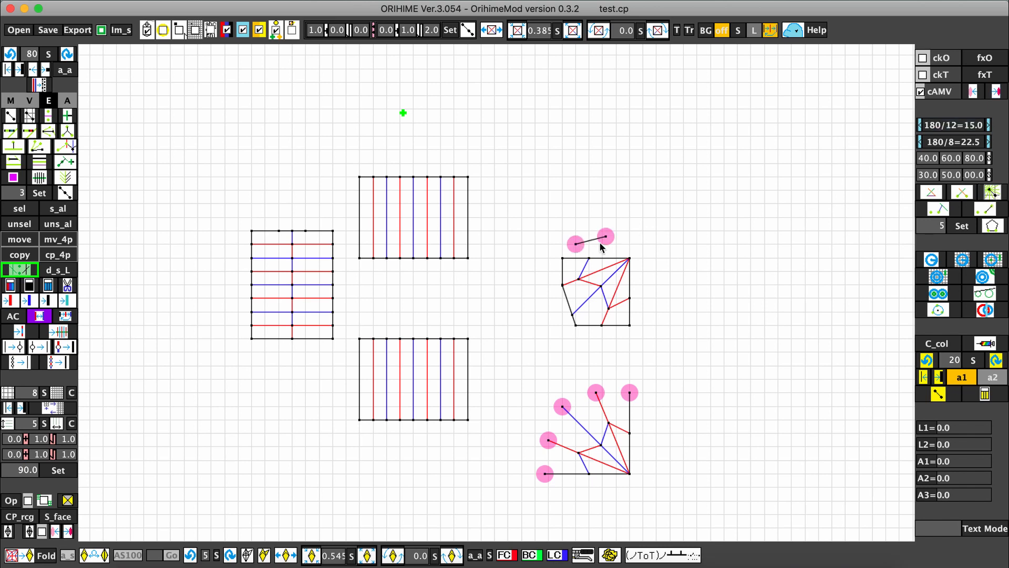
click(725, 199)
right_click(702, 228)
drag(666, 220, 755, 203)
right_click(709, 221)
Step: Set the second angle system to 180/5 and draw a long steep line with it above the small fan pattern
click(988, 141)
click(988, 142)
mouse_move(709, 237)
mouse_down()
mouse_move(752, 196)
mouse_move(721, 128)
mouse_move(633, 106)
mouse_move(527, 135)
mouse_move(487, 190)
mouse_move(647, 135)
mouse_up()
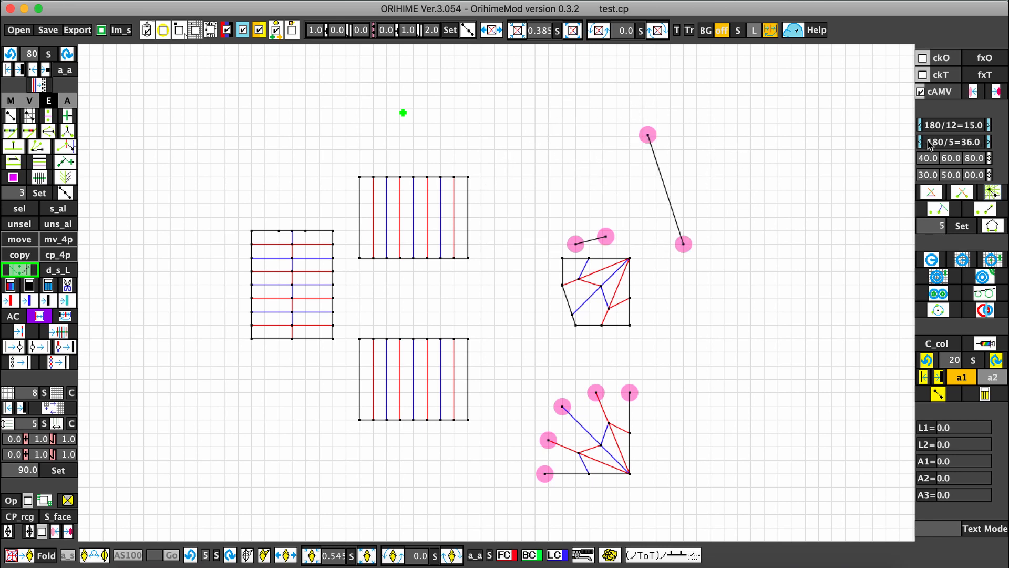
Step: Return the second angle system to 180/8, erase the long steep line, and draw and erase another trial line
click(920, 142)
click(919, 142)
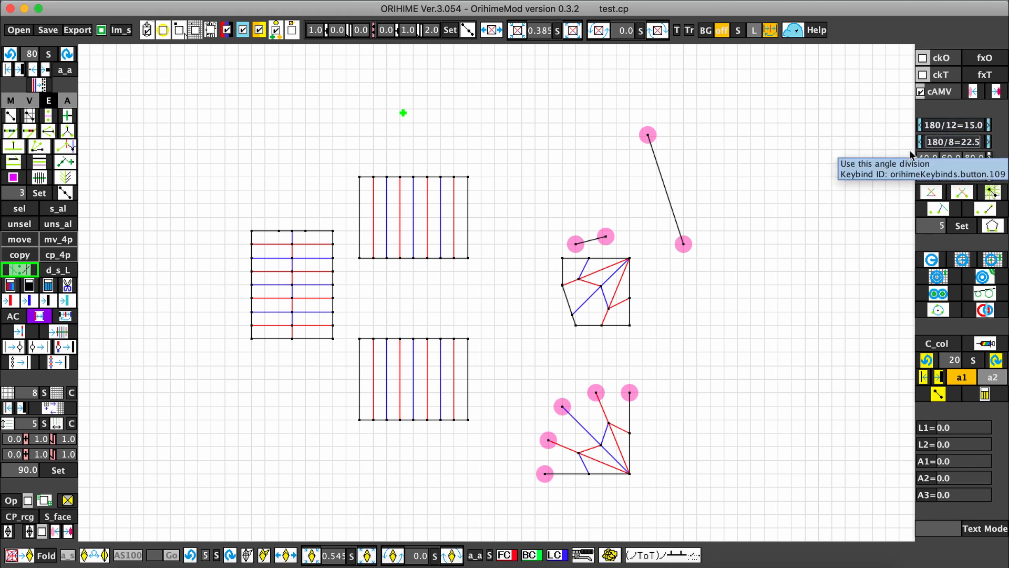
drag(632, 179, 711, 200)
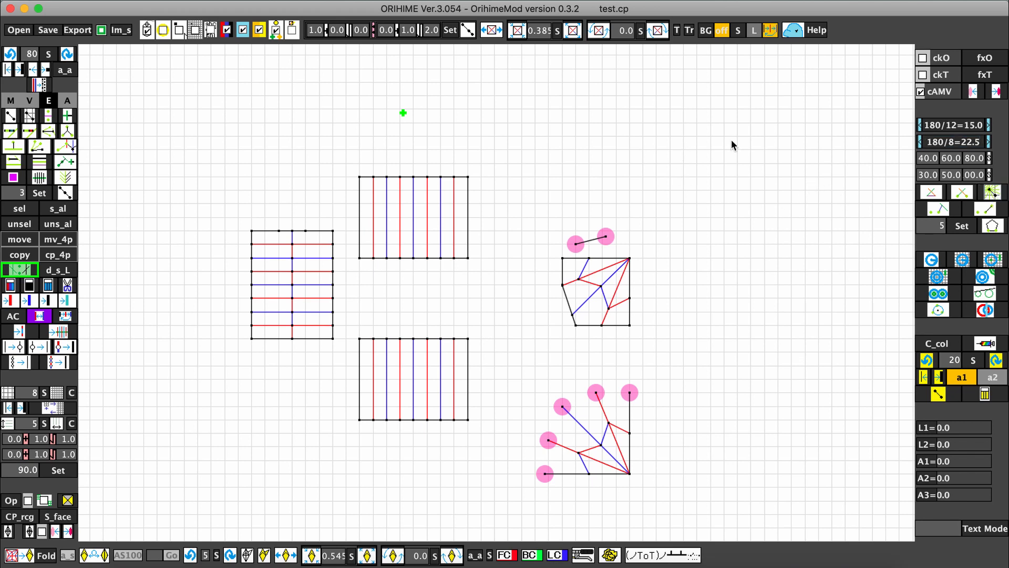
mouse_move(720, 159)
mouse_down()
mouse_move(716, 270)
mouse_move(656, 270)
mouse_move(583, 219)
mouse_move(549, 156)
mouse_move(546, 95)
mouse_move(532, 209)
mouse_move(509, 272)
mouse_move(604, 209)
mouse_move(523, 198)
mouse_move(666, 128)
mouse_move(608, 171)
mouse_move(739, 259)
mouse_move(793, 213)
mouse_up()
right_click(792, 209)
Step: Construct two angle-system lines meeting in a point from the ends of the upper rectangle's right edge, and erase them
click(932, 193)
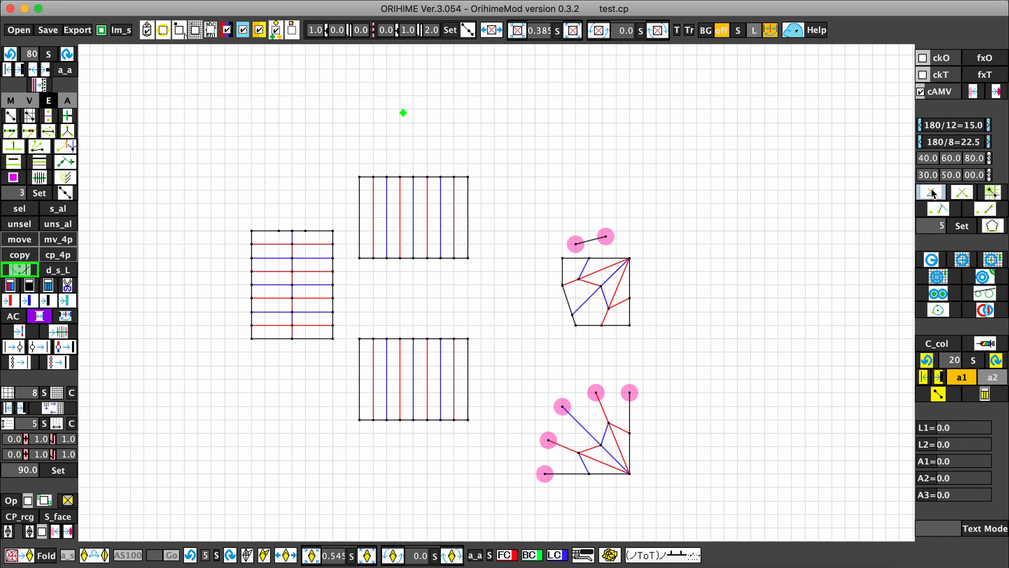
click(471, 221)
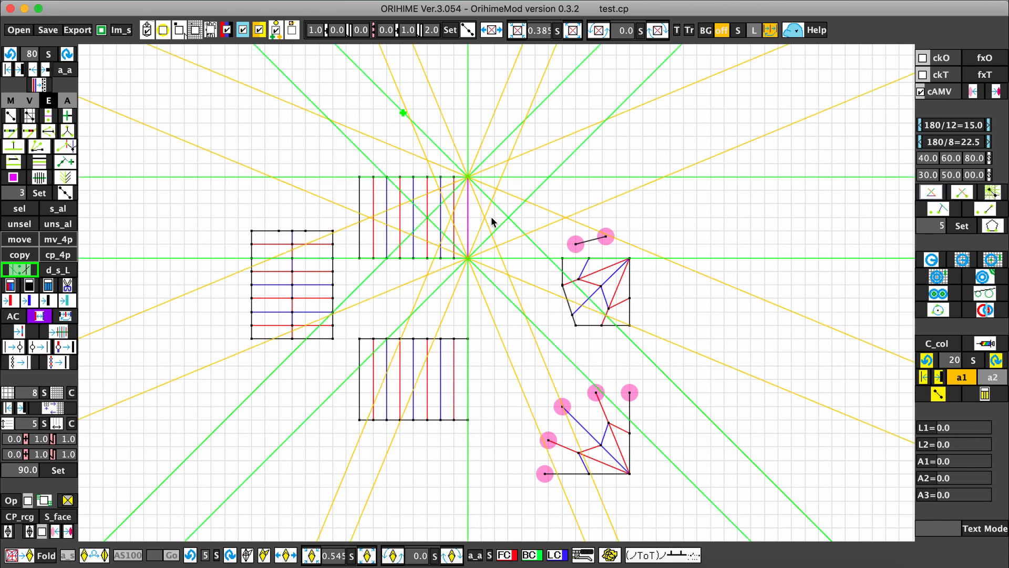
click(565, 218)
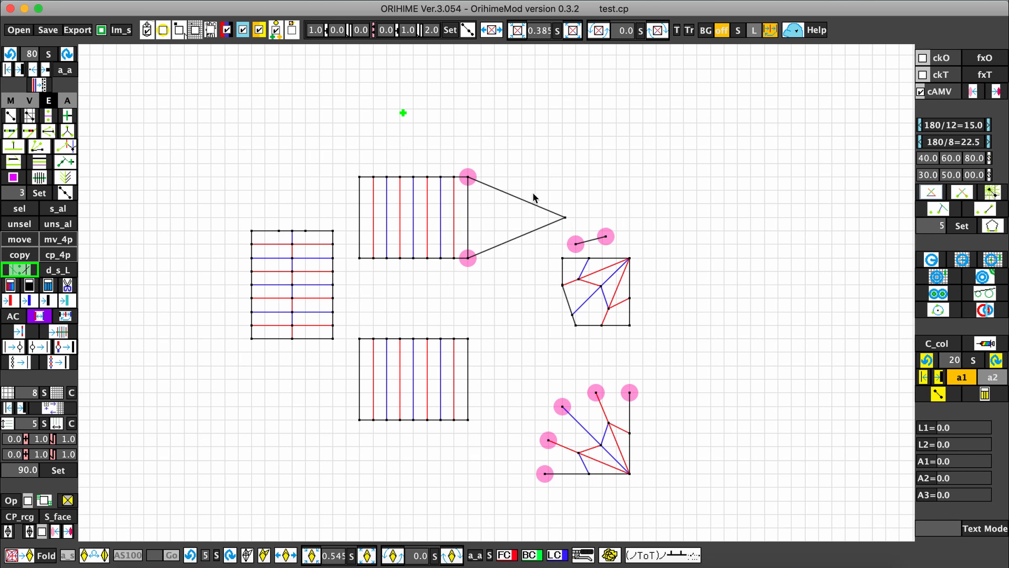
drag(530, 187, 530, 254)
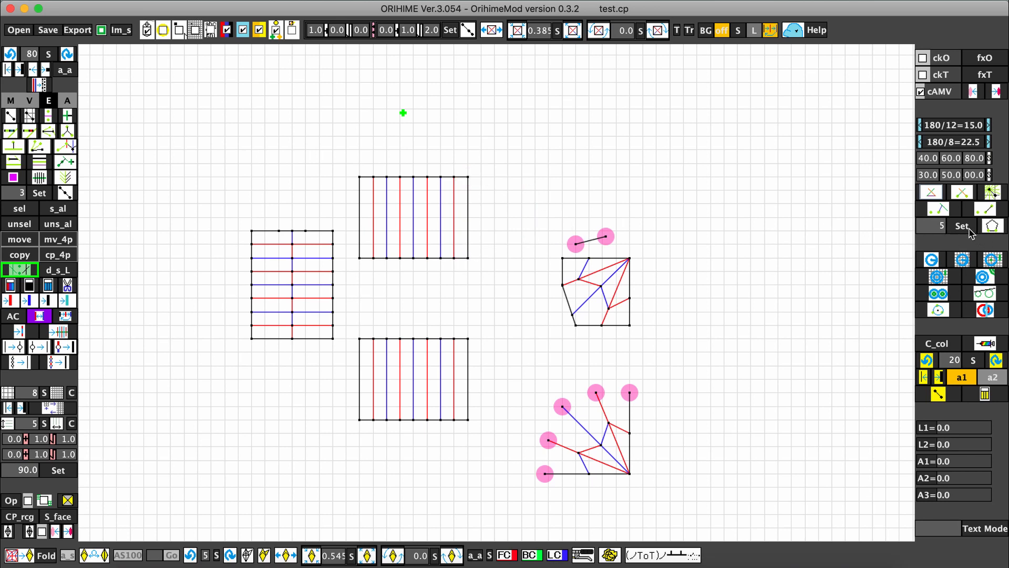
Step: Draw a regular five-sided polygon in the empty area beside the upper fan pattern, and erase it
click(991, 227)
click(764, 190)
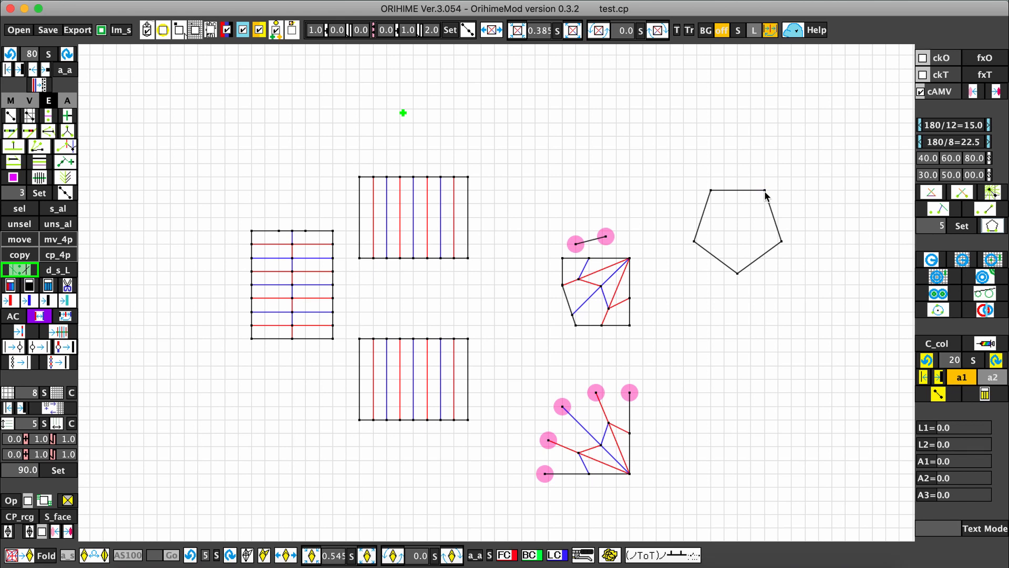
drag(689, 181, 813, 282)
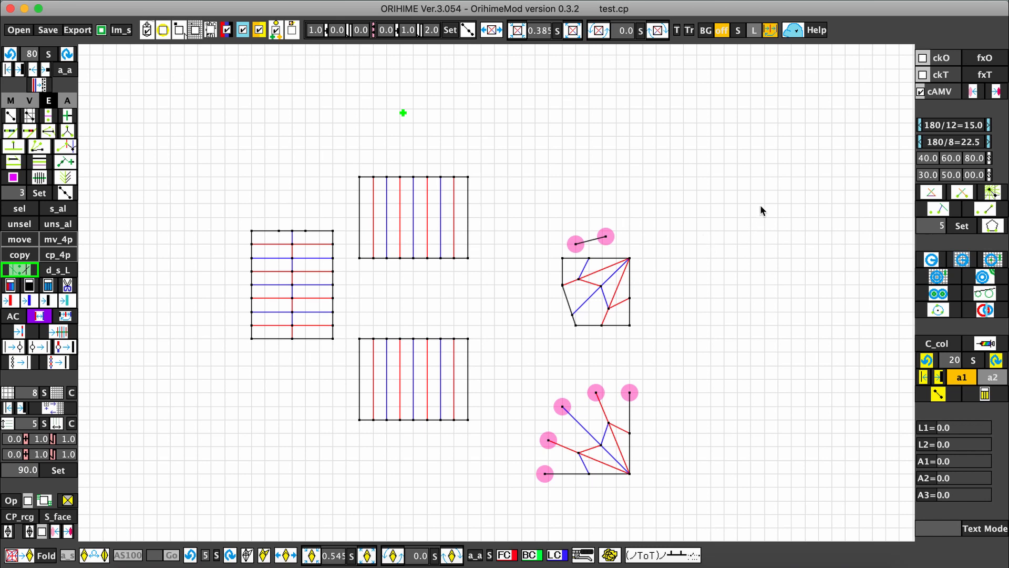
Step: Draw three circles with a radius of about four grid squares beside the small fan pattern, and erase them
drag(766, 239, 765, 261)
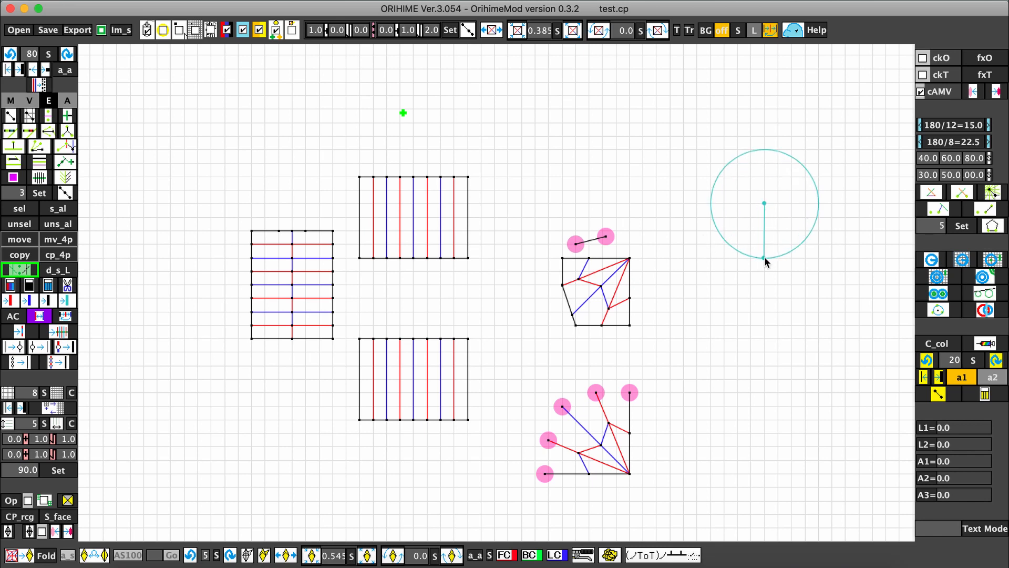
drag(724, 325, 727, 274)
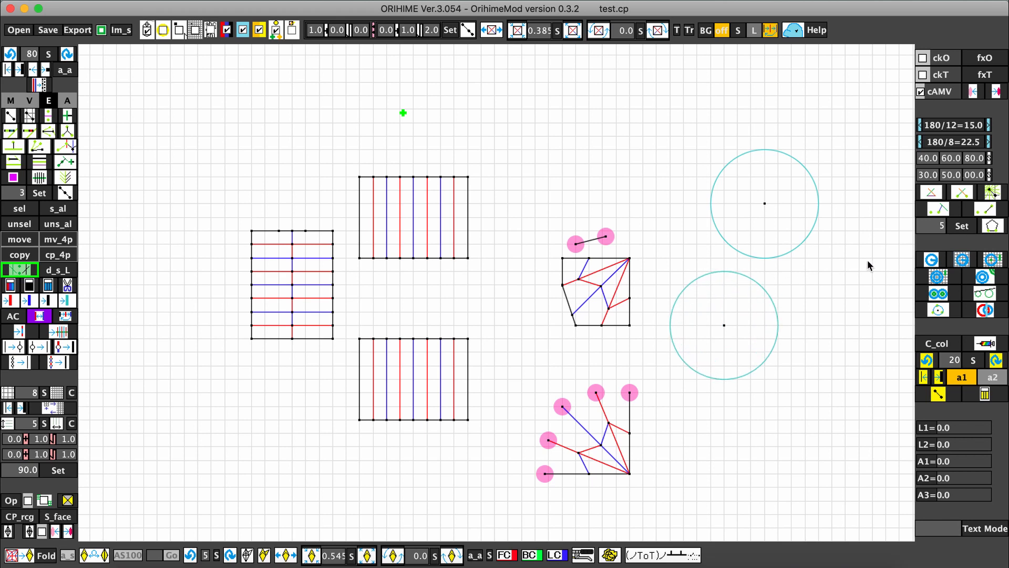
drag(832, 324, 831, 271)
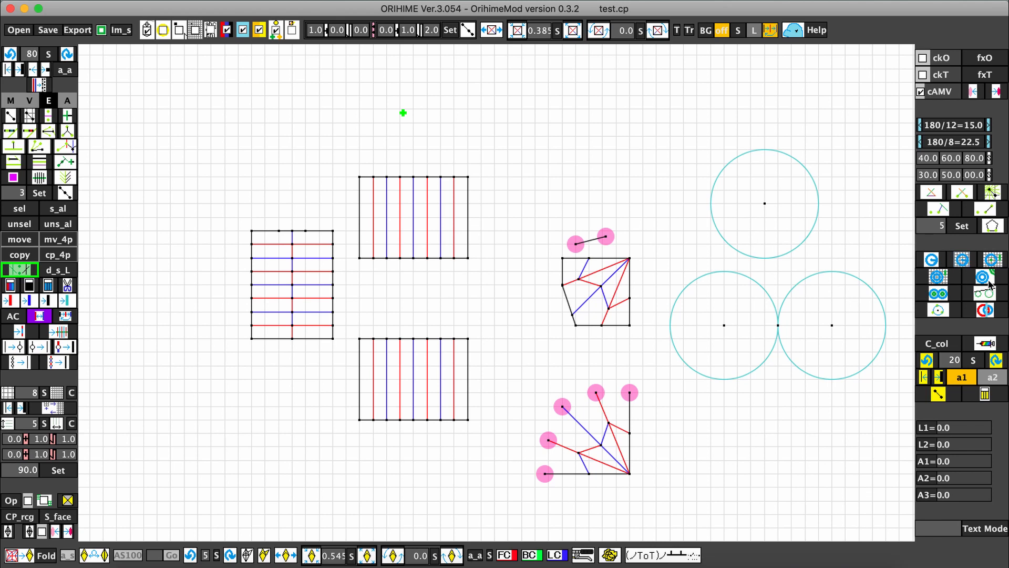
click(937, 261)
drag(636, 182, 636, 182)
drag(639, 157, 814, 332)
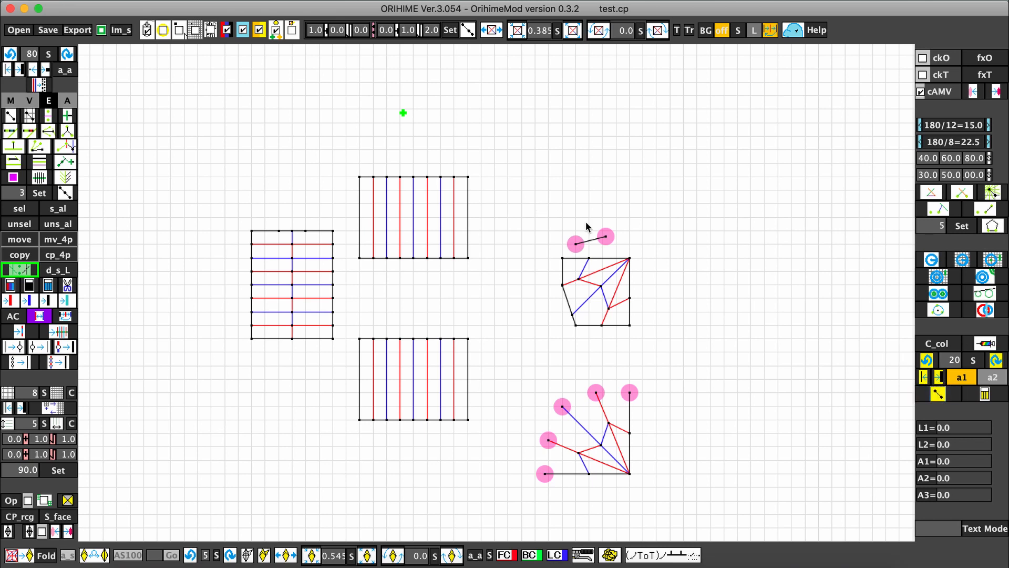
Step: Trace the outline of the upper fan pattern with orange a1 auxiliary lines, thicken them, and erase them
drag(588, 217, 597, 249)
drag(597, 249, 603, 252)
mouse_move(563, 257)
mouse_down()
mouse_move(629, 261)
mouse_move(631, 321)
mouse_move(576, 323)
mouse_move(560, 282)
mouse_move(562, 257)
mouse_up()
click(938, 378)
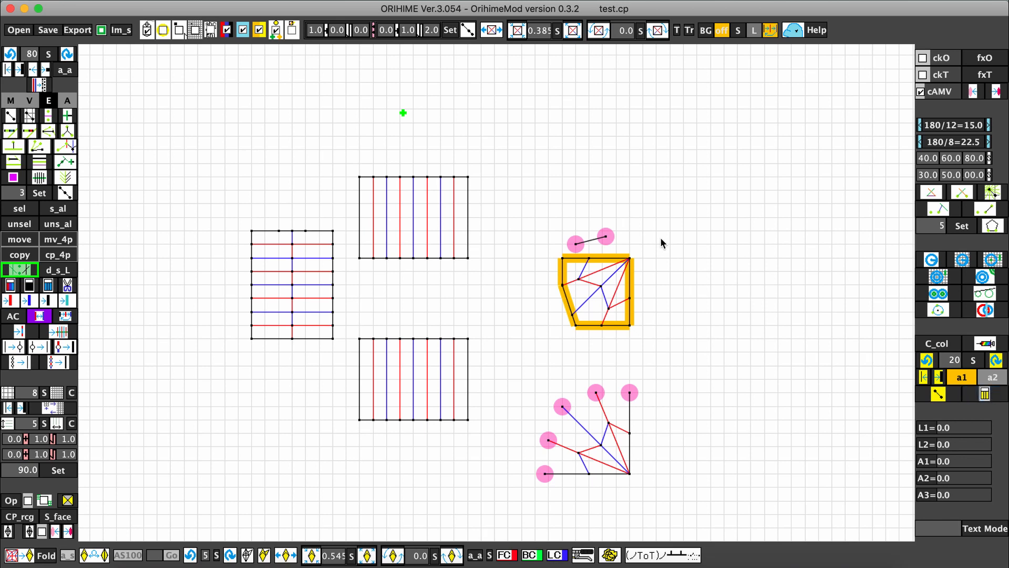
click(592, 314)
drag(593, 314, 556, 341)
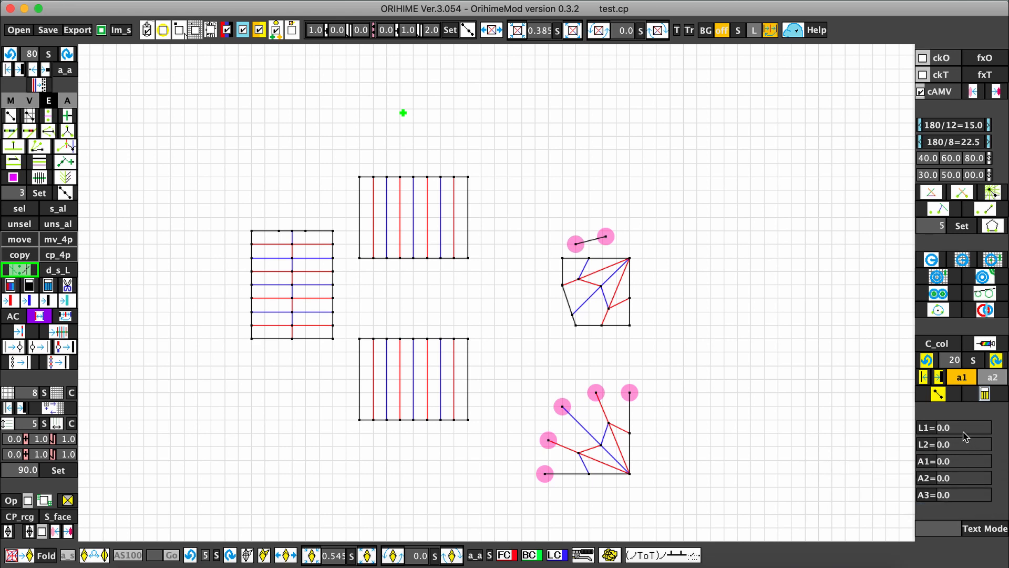
Step: Measure the length of the upper rectangle's right edge as L1
click(933, 430)
click(467, 177)
click(468, 257)
Step: Set the grid to 4 divisions and measure the upper rectangle's right edge again as L1
click(11, 395)
click(926, 427)
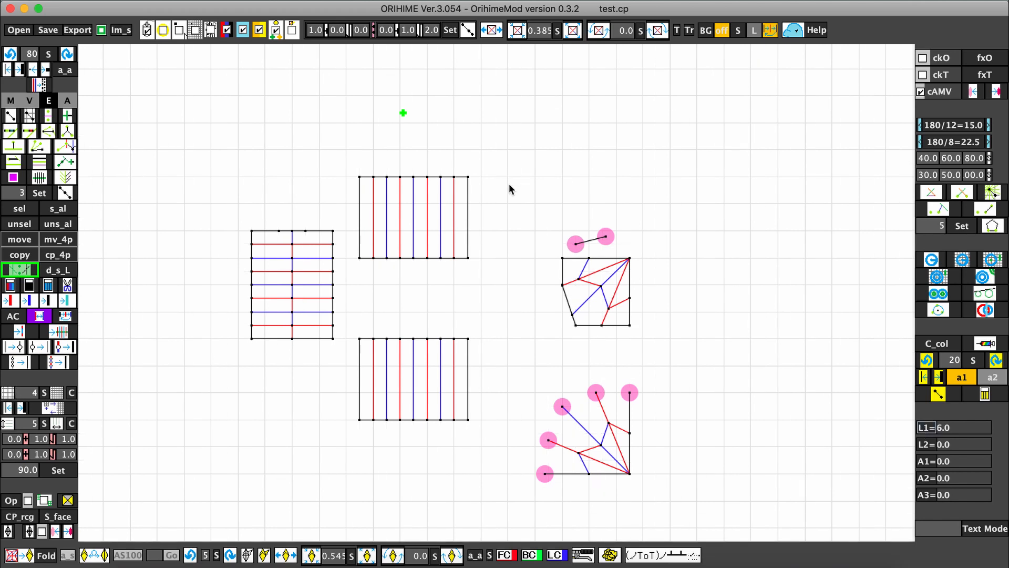
click(468, 178)
click(468, 258)
Step: Measure the end segment of the upper rectangle's bottom edge as L2 and the small fan pattern's lower-left corner angle as A1
click(940, 444)
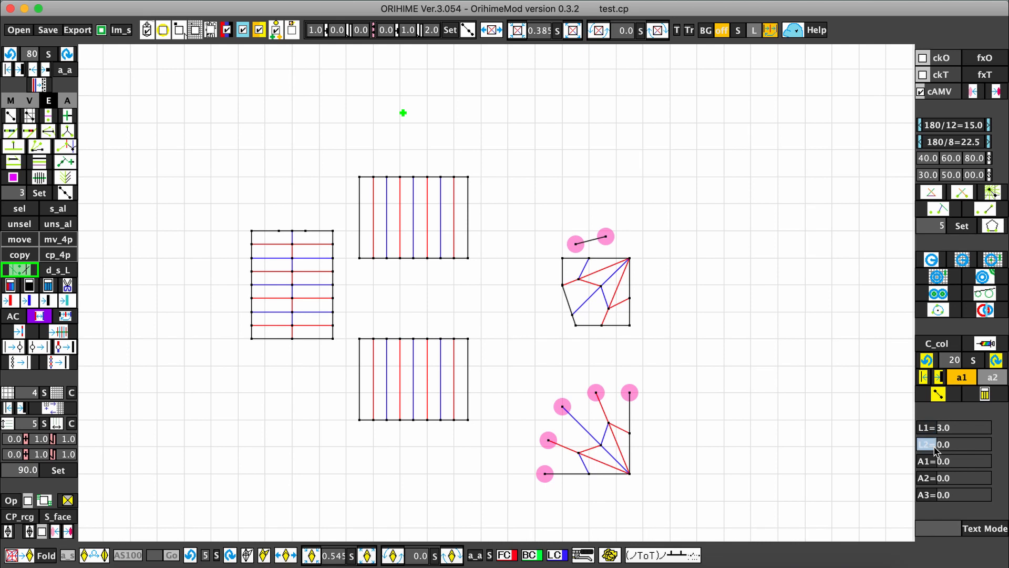
click(459, 260)
click(928, 462)
click(562, 285)
click(575, 325)
click(603, 326)
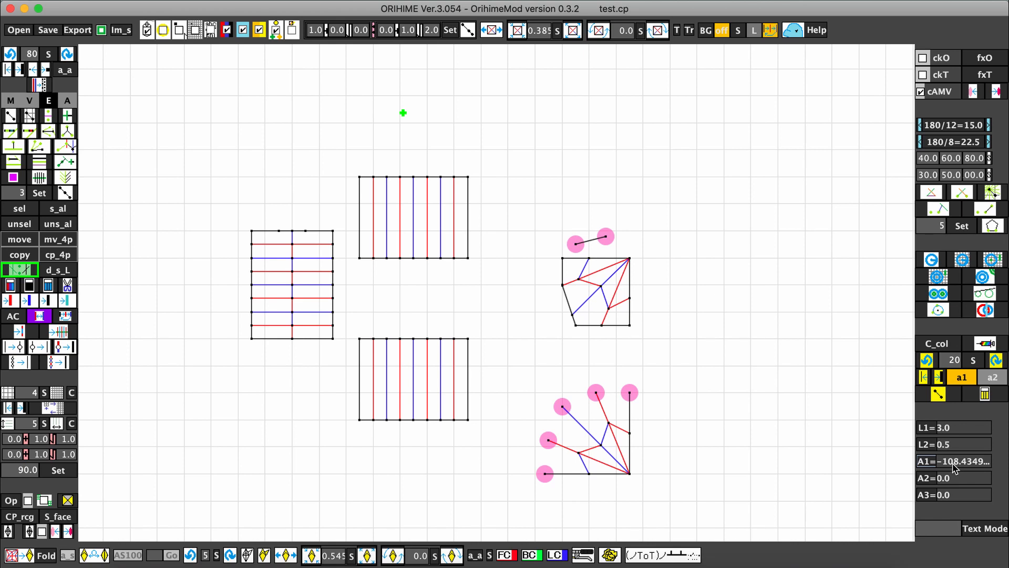
click(562, 285)
click(575, 325)
Step: Place the text "type in something here" in the empty area below the crease patterns of 15 degree.orh
click(933, 532)
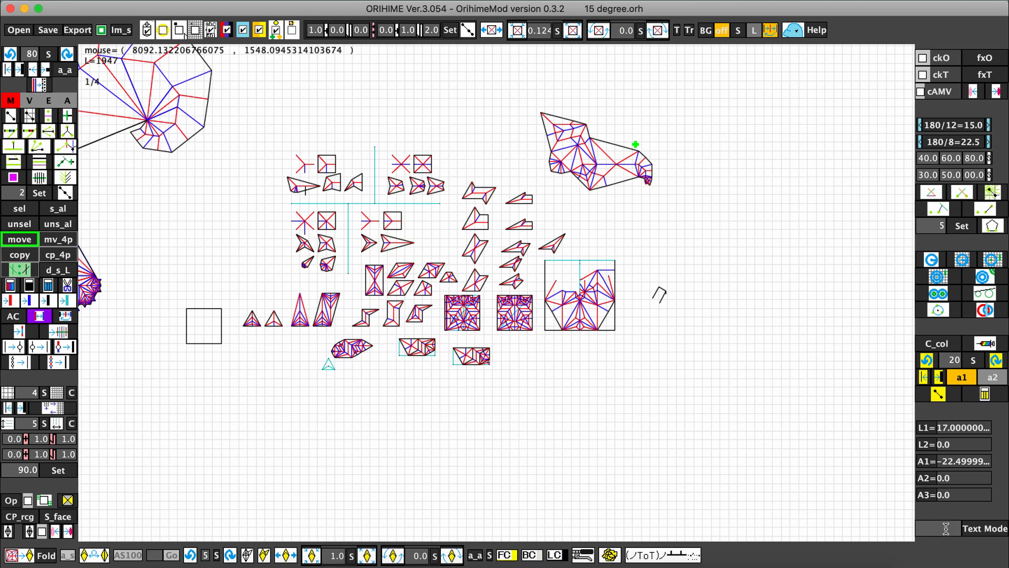
text(something her)
text(ething here)
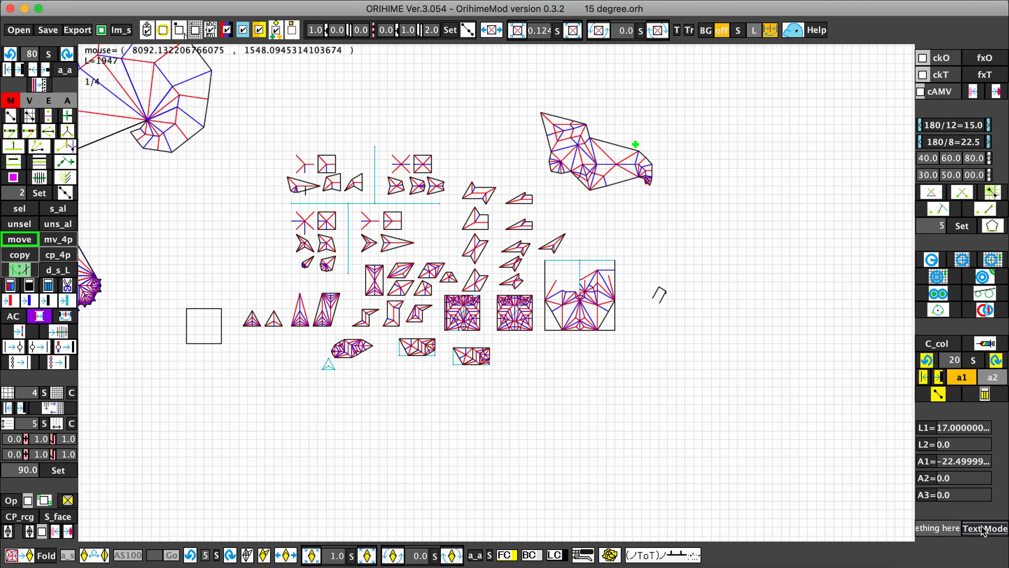
click(441, 417)
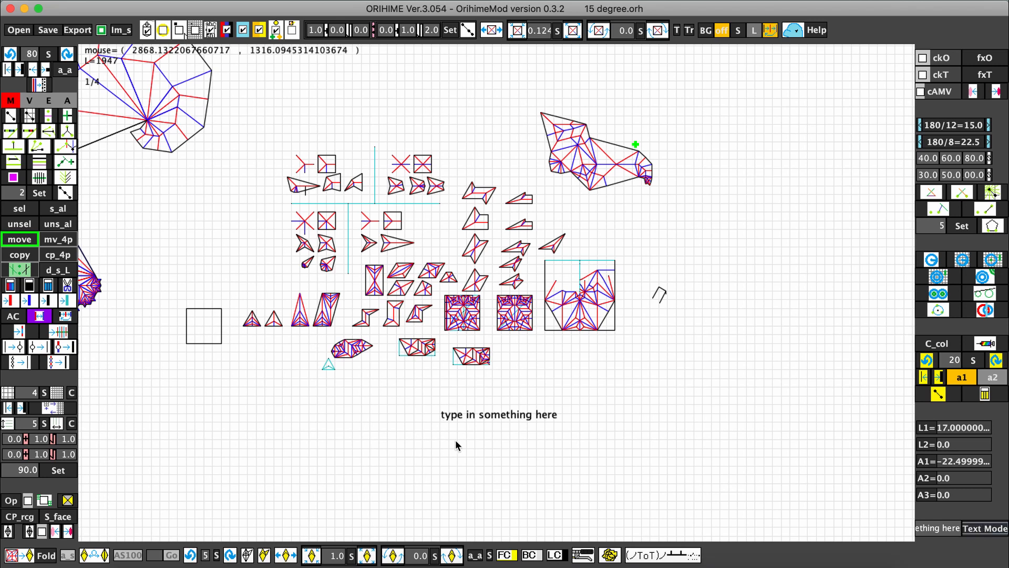
Step: Examine how the placed text scales relative to the crease patterns by zooming the view far out and back in
click(518, 31)
triple_click(519, 32)
triple_click(519, 32)
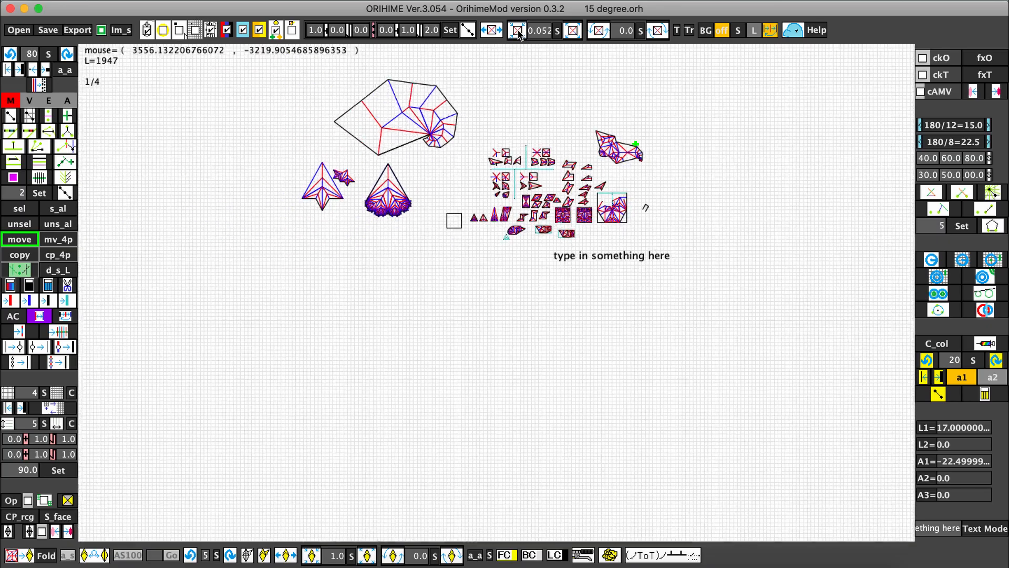
triple_click(518, 32)
triple_click(518, 31)
click(568, 34)
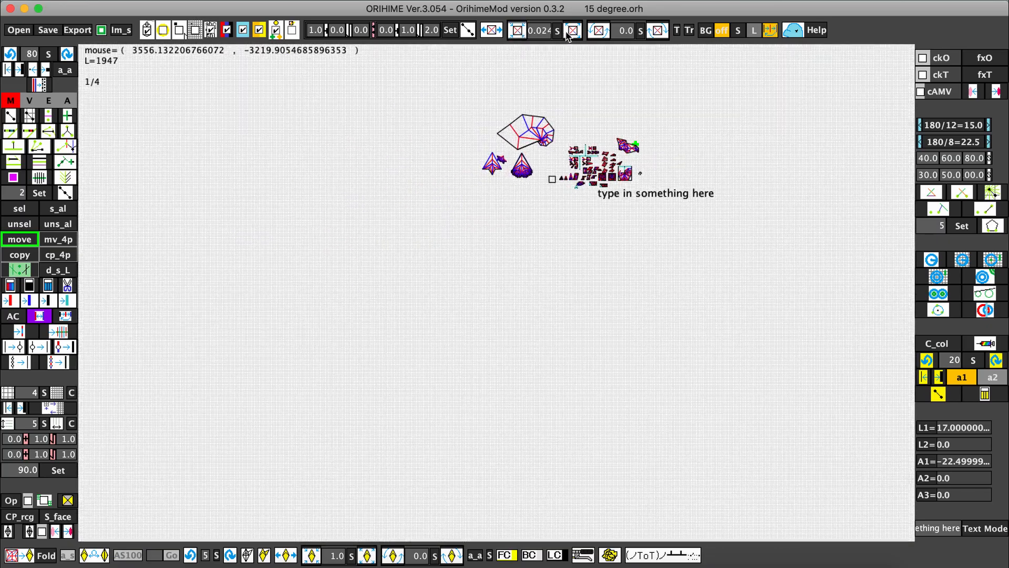
click(569, 35)
click(568, 35)
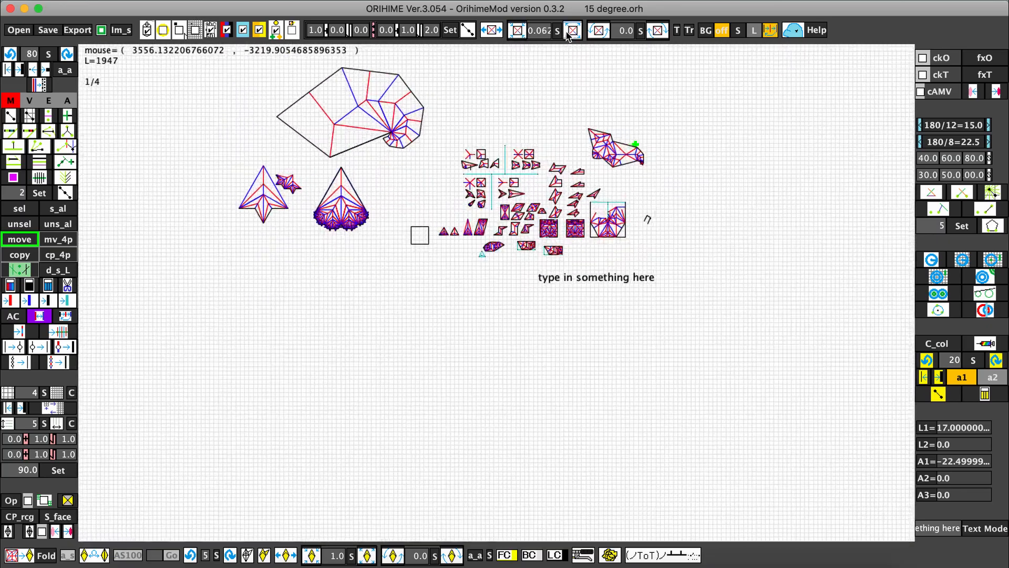
click(568, 35)
click(568, 34)
click(568, 35)
click(568, 35)
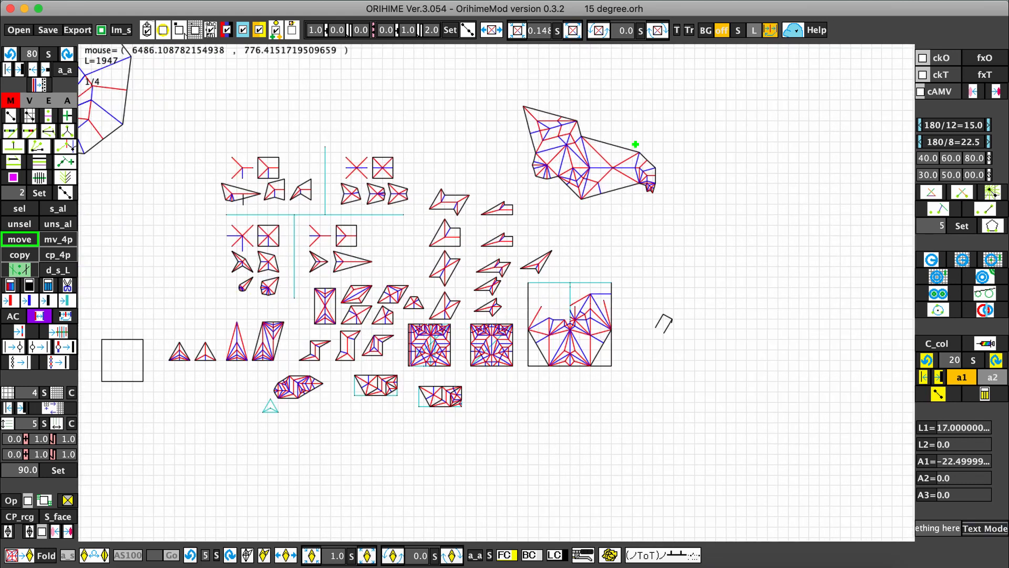
Step: Reposition the text in the empty area below the crease patterns, and switch the on-screen text display off and on
click(416, 481)
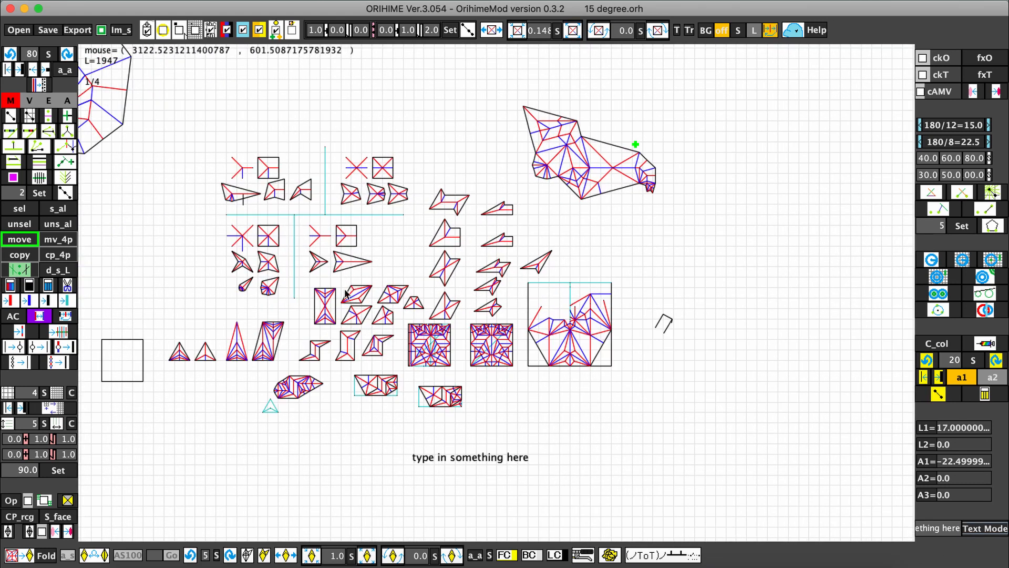
click(212, 32)
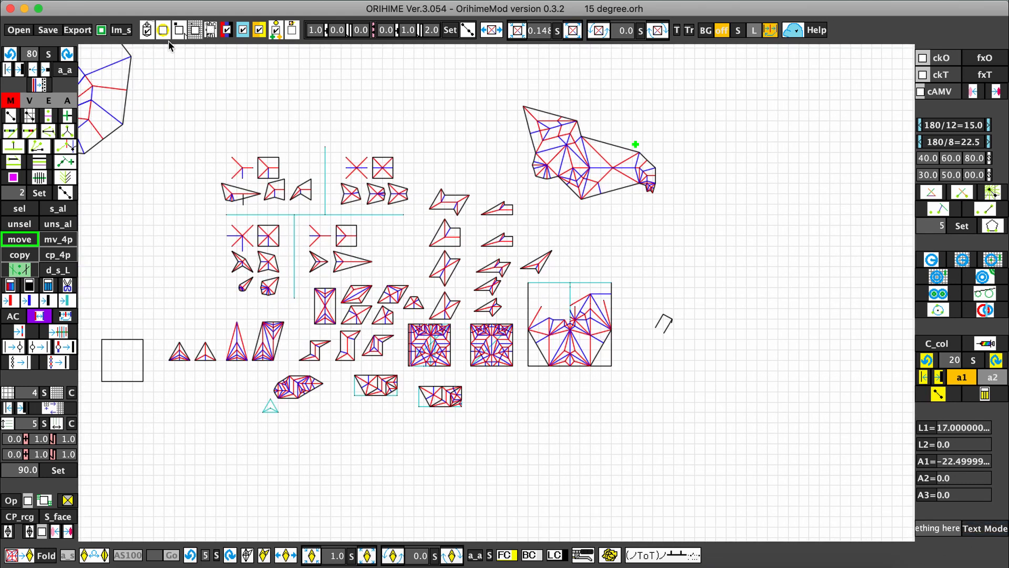
click(211, 31)
click(211, 32)
click(211, 31)
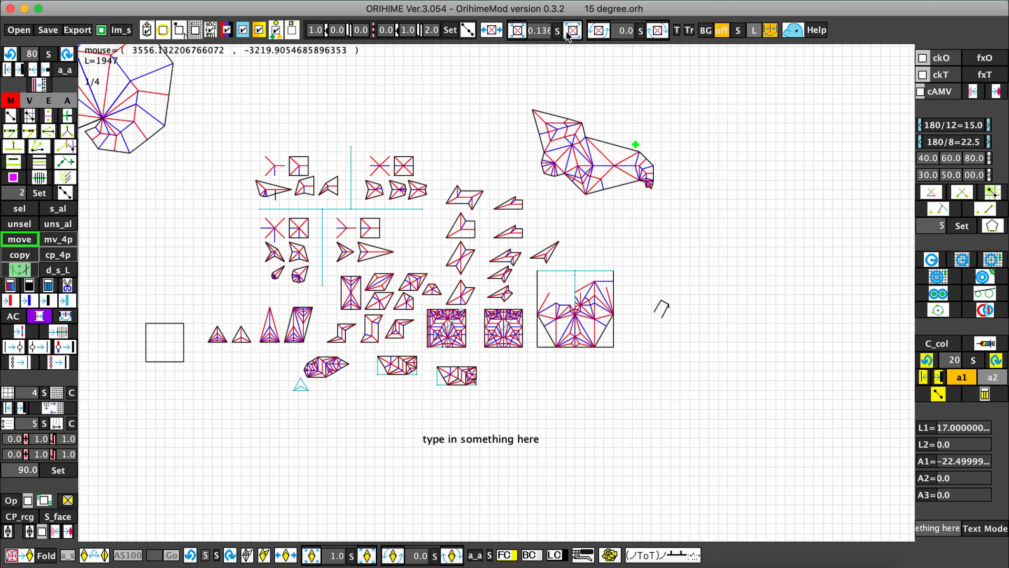
Step: Try to delete the placed text in Text Mode, and hide the on-screen coordinate and computation text in test.cp
click(986, 529)
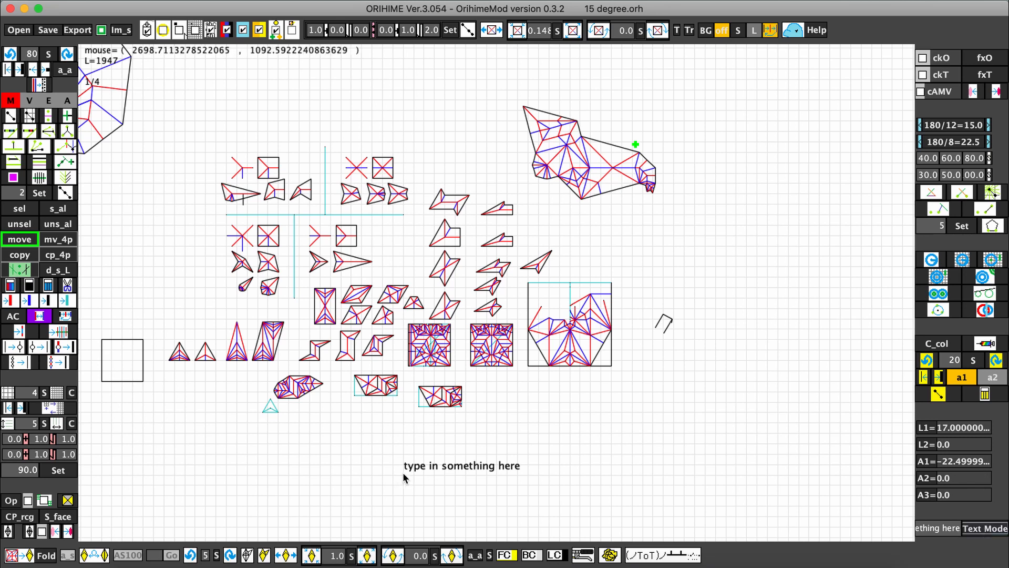
key(Delete)
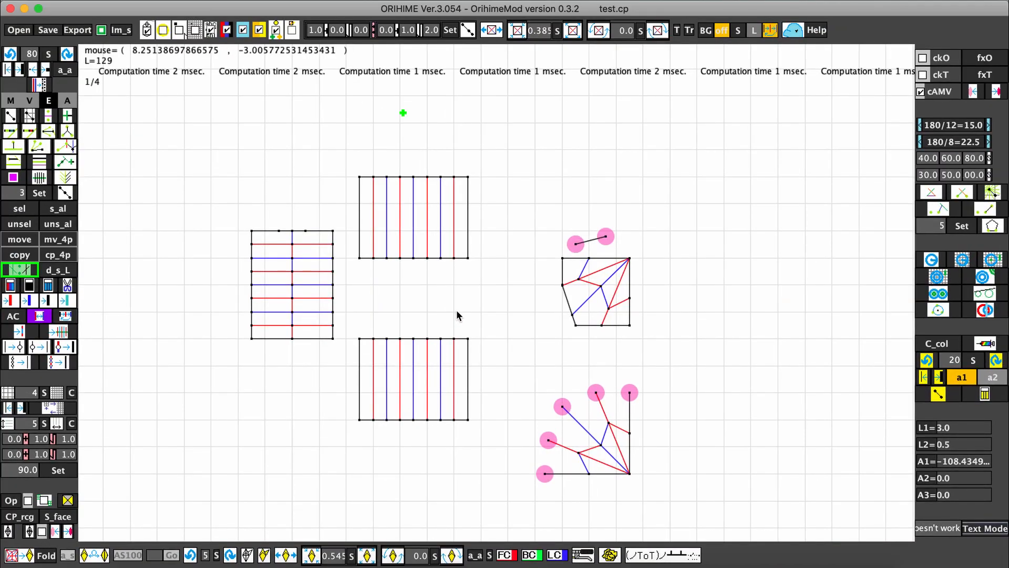
click(210, 30)
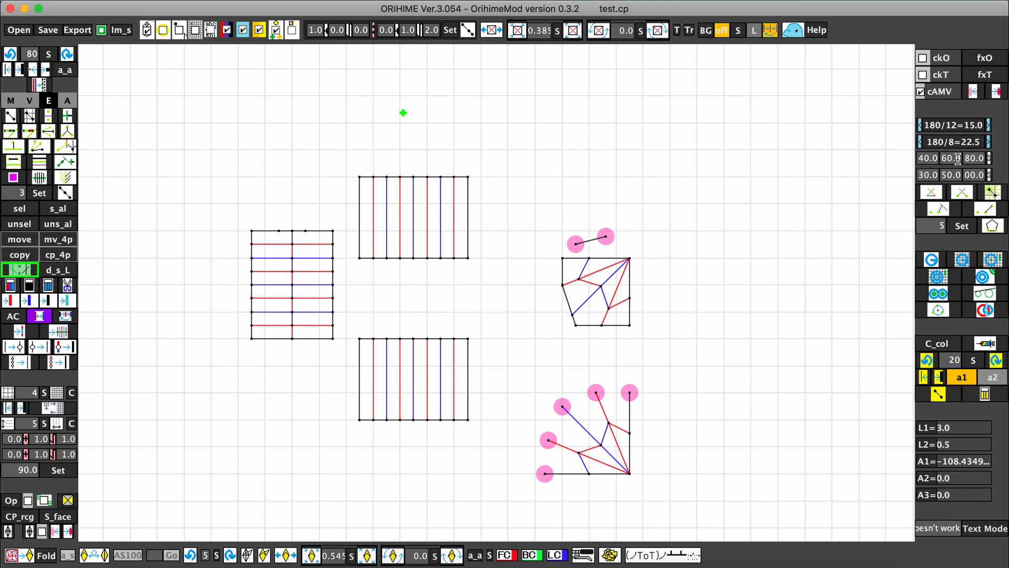
click(513, 31)
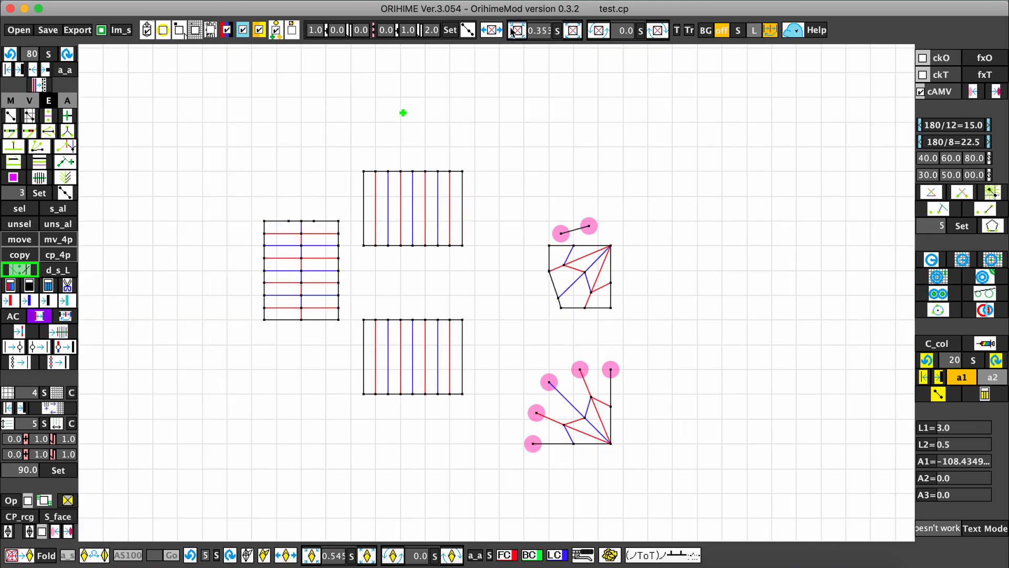
drag(495, 61, 526, 129)
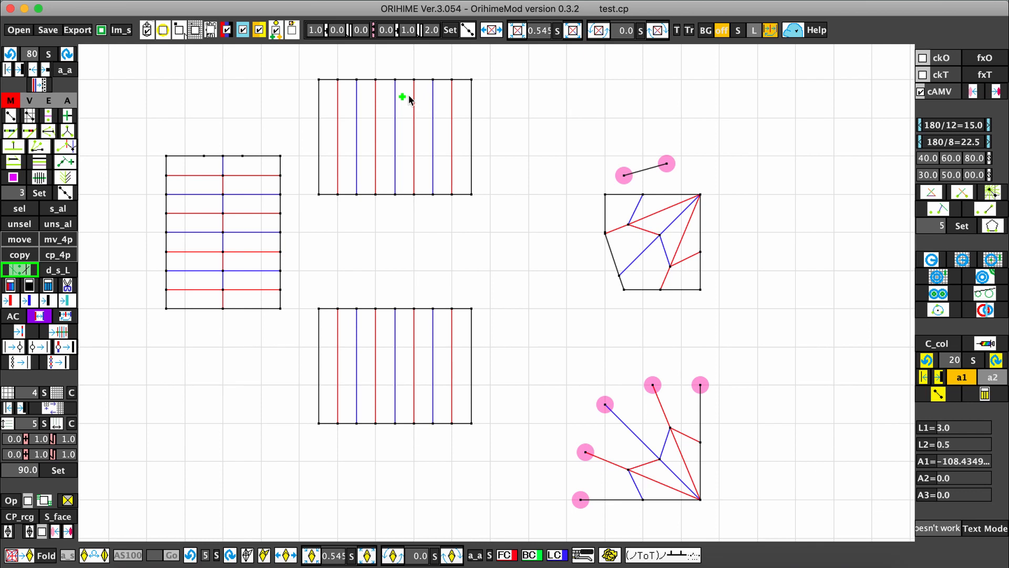
Step: Switch to the browser, look over the orihimeMod releases page on GitHub, and open the Instagram profile tab
key(ctrl+Left)
key(ctrl+Right)
key(ctrl+Up)
key(ctrl+Up)
key(ctrl+Up)
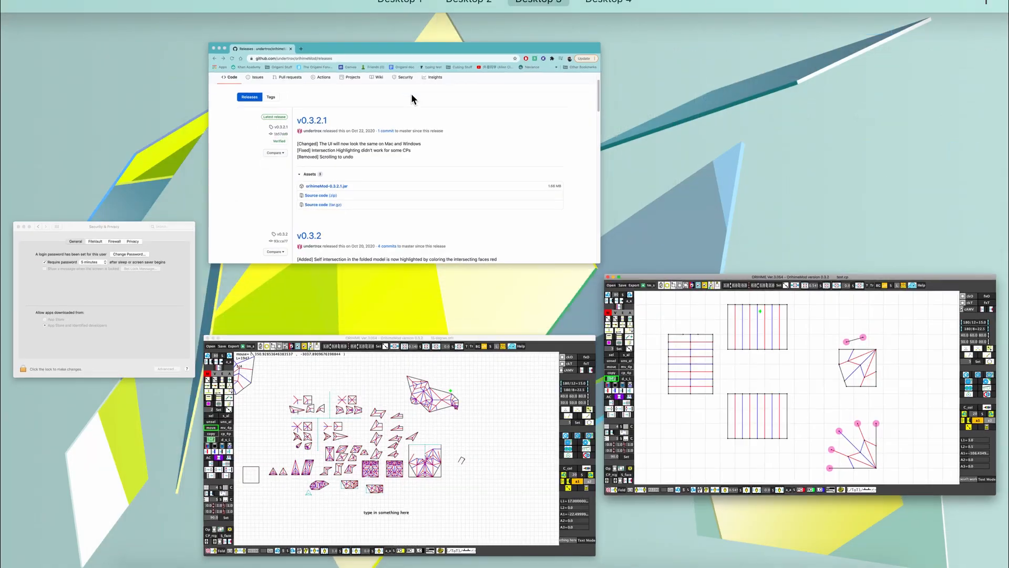
click(402, 167)
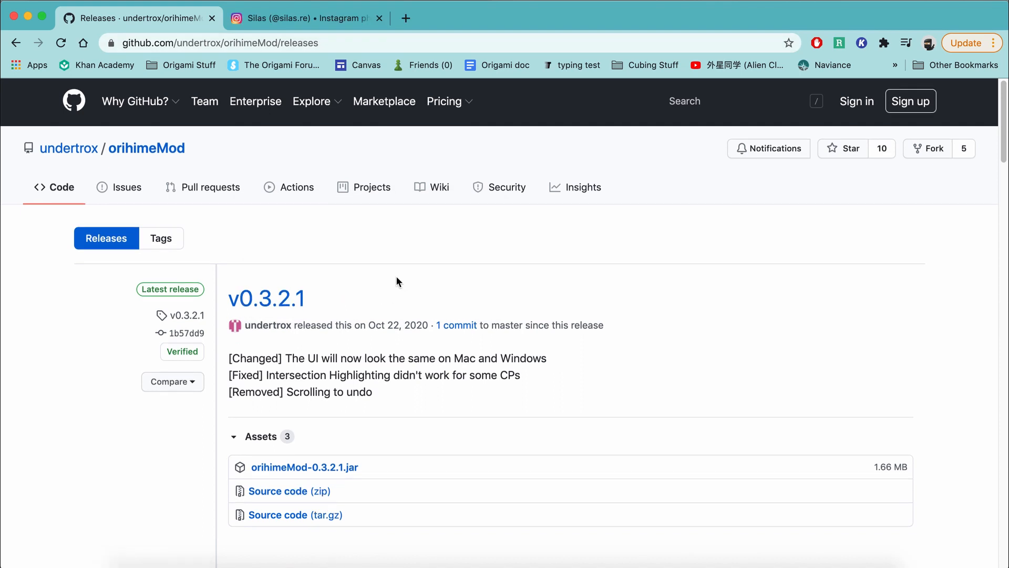
scroll(396, 276, down, 4)
click(301, 19)
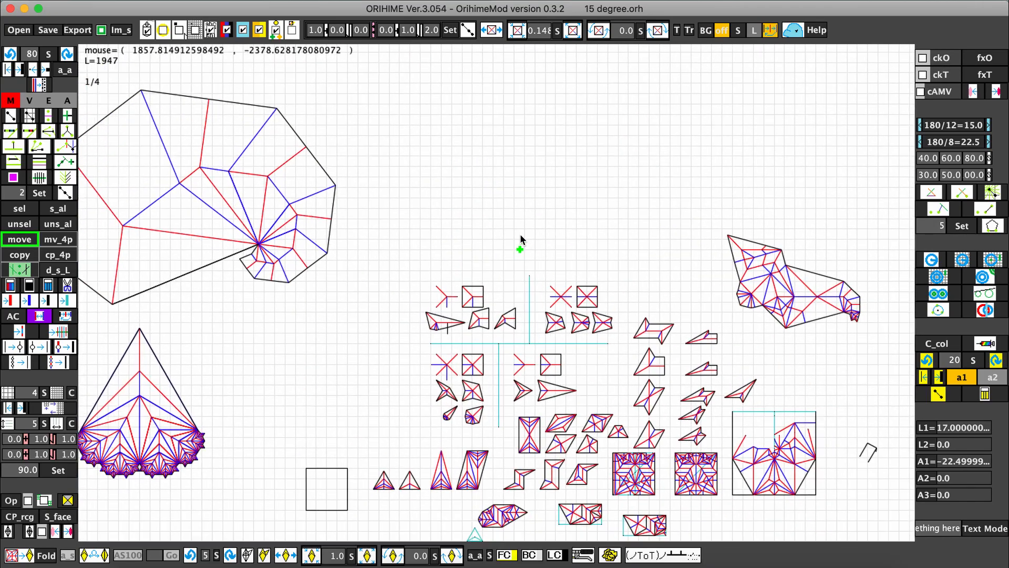
drag(520, 235, 308, 164)
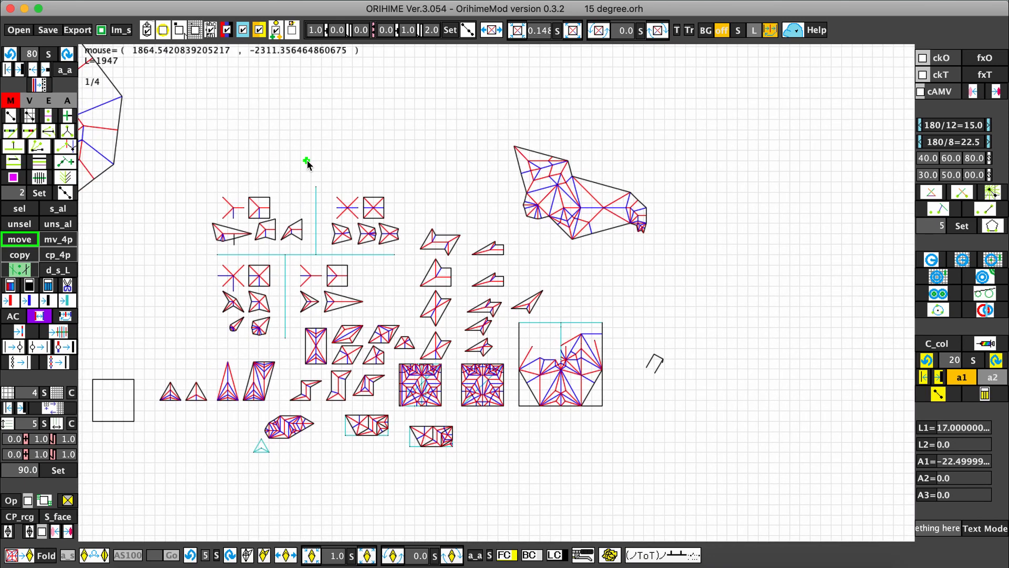